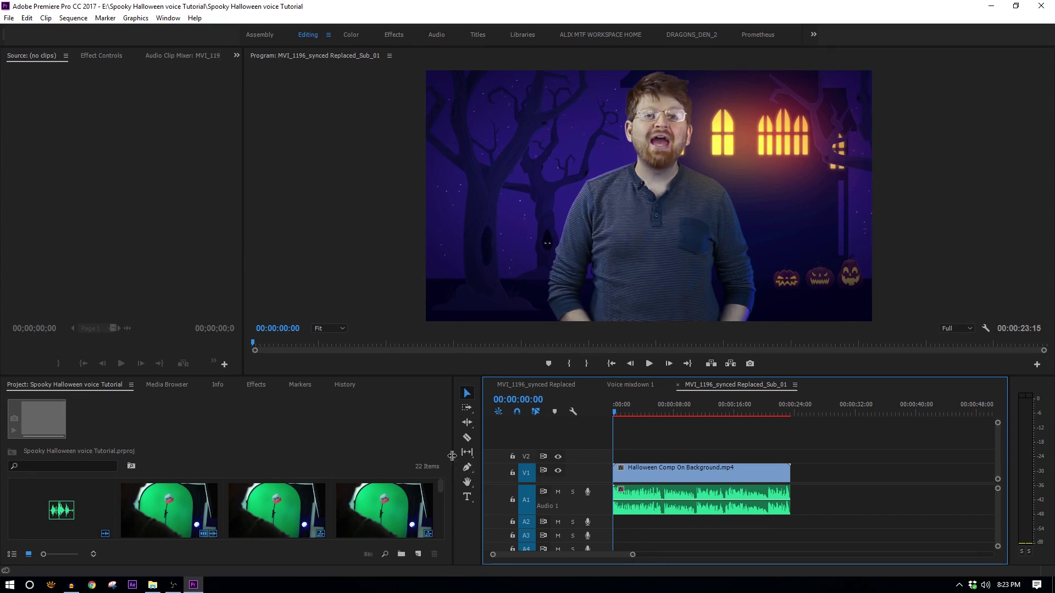
# Shrink the Project panel, widen the timeline and zoom in on the Halloween clip.
pyautogui.moveTo(451, 456); pyautogui.dragTo(207, 455)
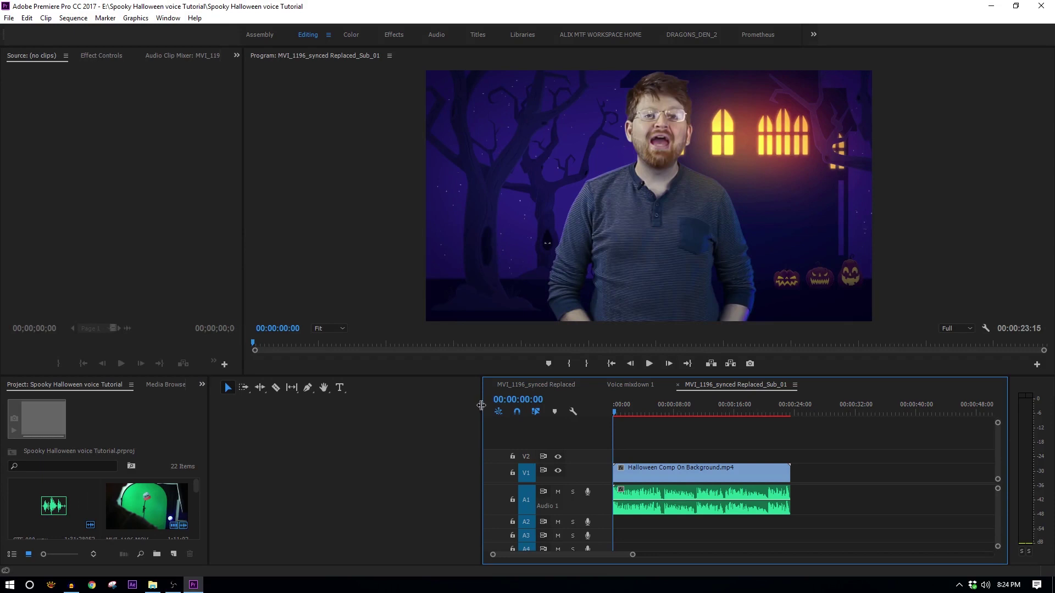
pyautogui.moveTo(481, 405); pyautogui.dragTo(90, 431)
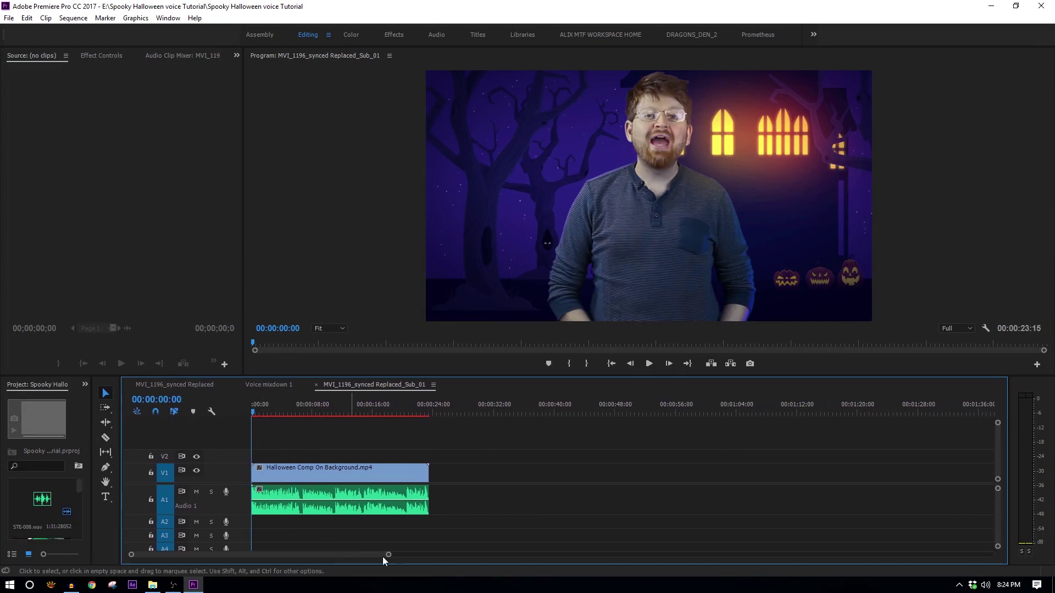
pyautogui.moveTo(388, 555); pyautogui.dragTo(329, 554)
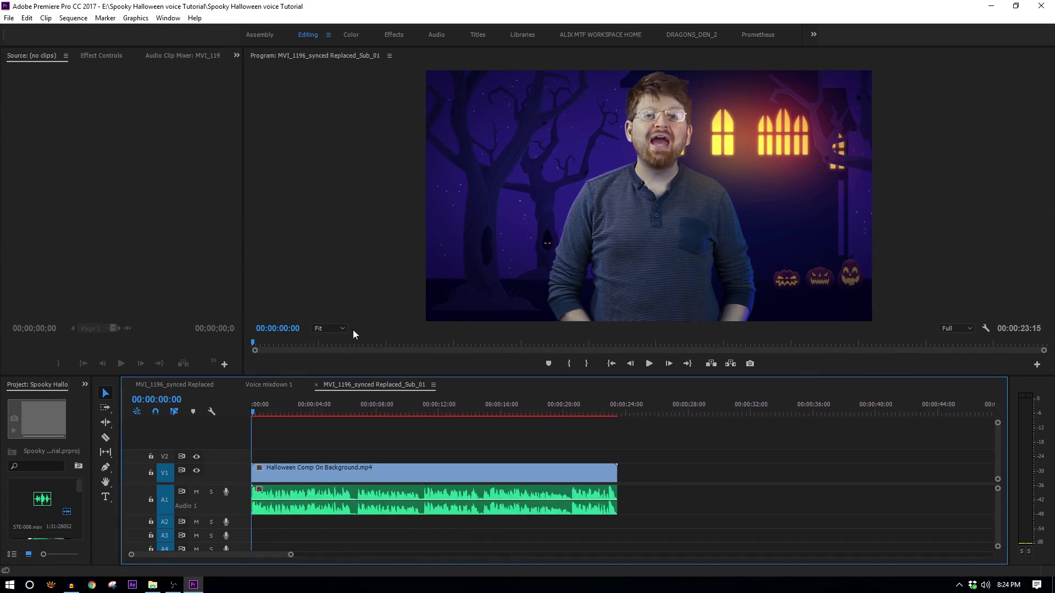
pyautogui.click(261, 412)
# Scrub forward to the monster section and play it, stopping around 00:00:11:01.
pyautogui.press('Left')
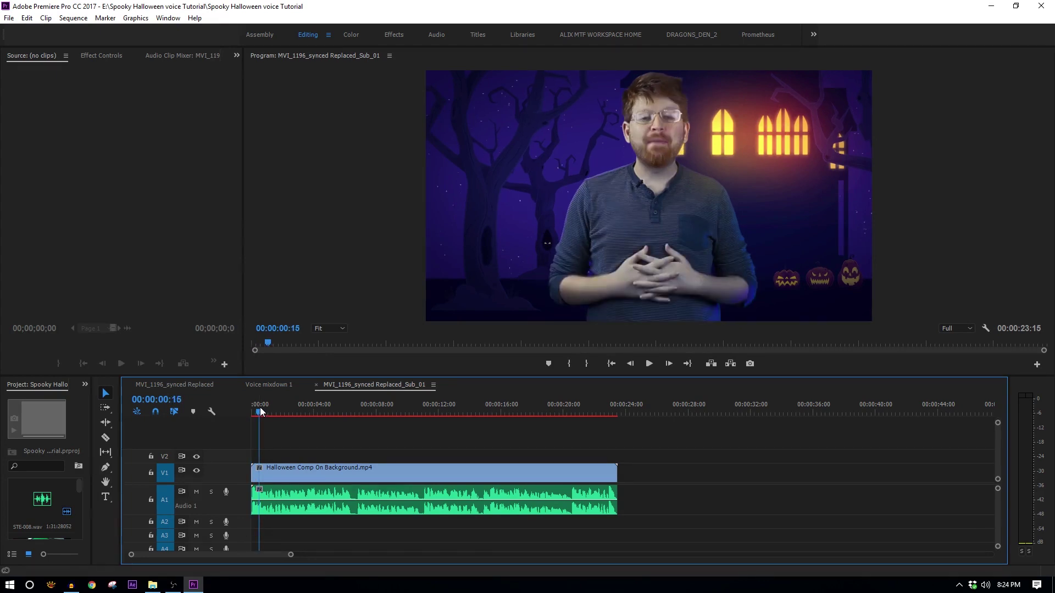
pyautogui.moveTo(261, 412); pyautogui.dragTo(362, 412)
pyautogui.press('space')
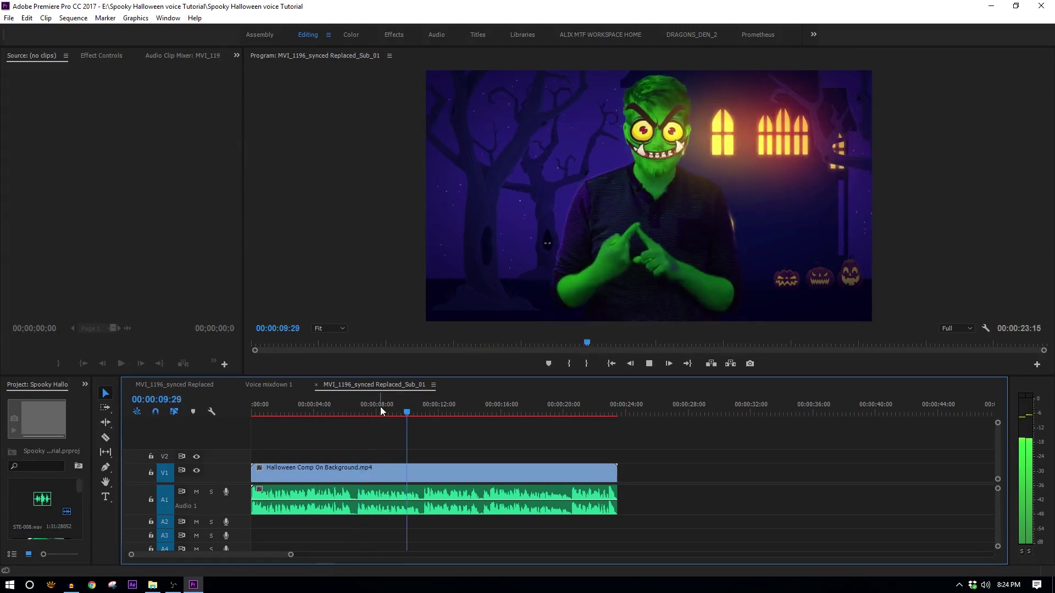
pyautogui.press('space')
# Zoom in on the first 20 seconds, enlarge Audio 1, and park the playhead at 00:00:10:28.
pyautogui.moveTo(290, 555); pyautogui.dragTo(221, 554)
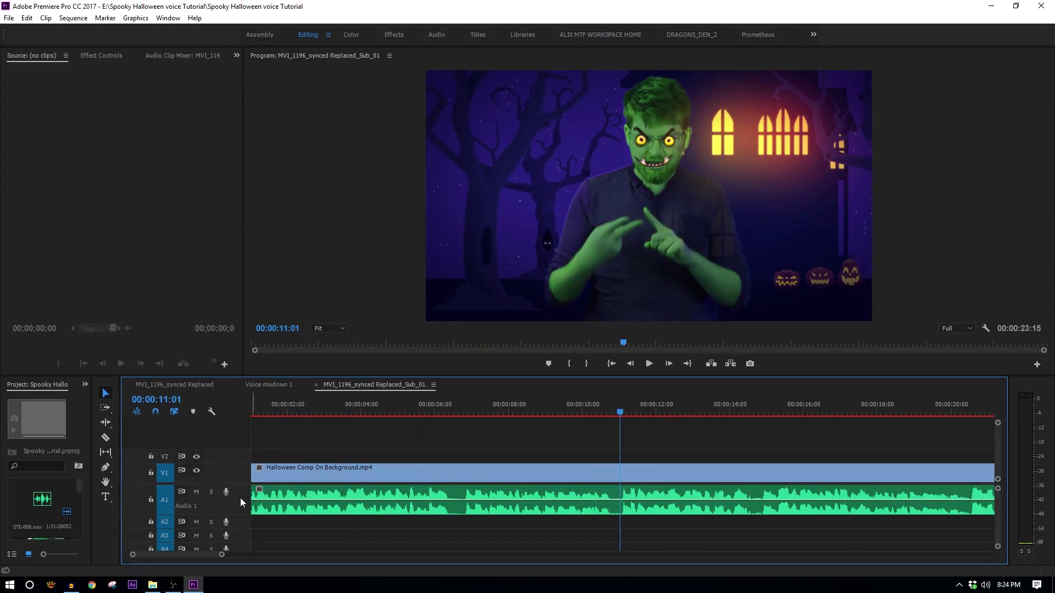
pyautogui.scroll(2, 239, 497)
pyautogui.moveTo(620, 413); pyautogui.dragTo(615, 413)
pyautogui.click(105, 438)
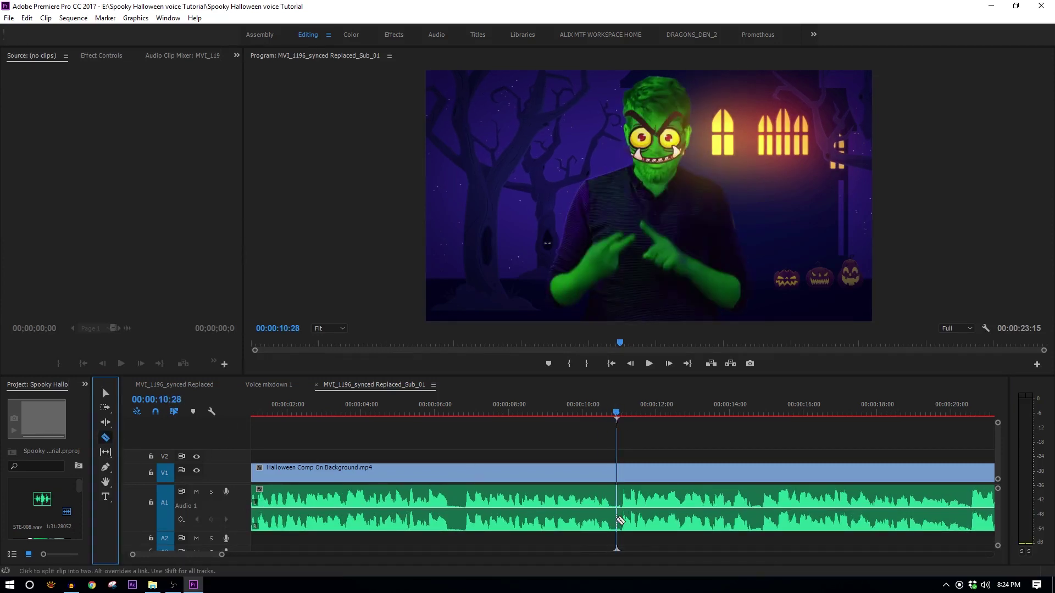
# Cut the A1 audio clip at 00:00:10:28 and 00:00:06:19 with the Razor tool.
pyautogui.click(616, 497)
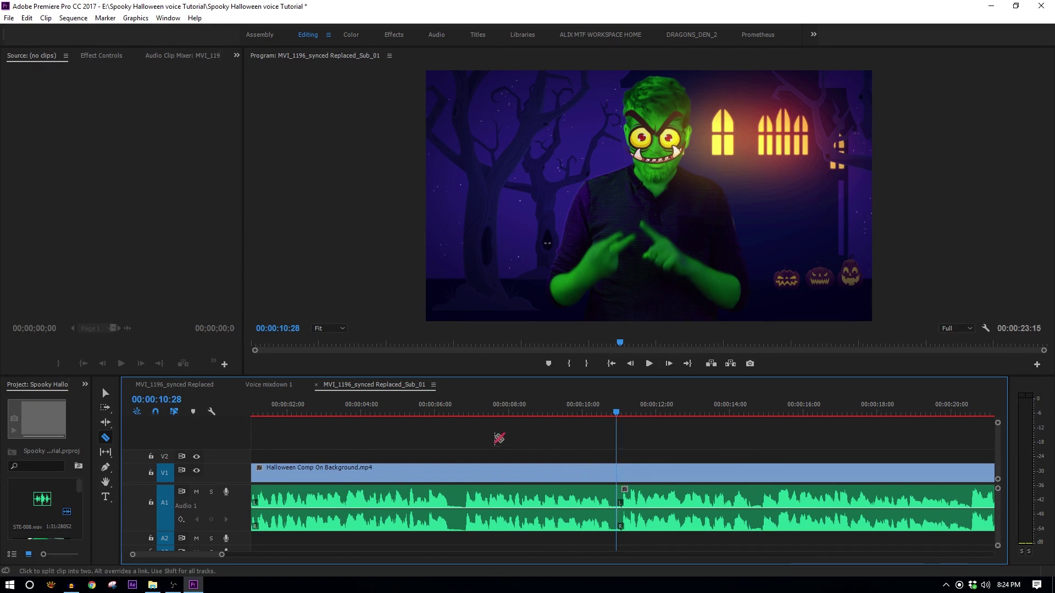
pyautogui.click(458, 413)
pyautogui.click(457, 497)
# Send the middle audio piece to Audition with Edit Clip in Adobe Audition.
pyautogui.press('v')
pyautogui.rightClick(494, 500)
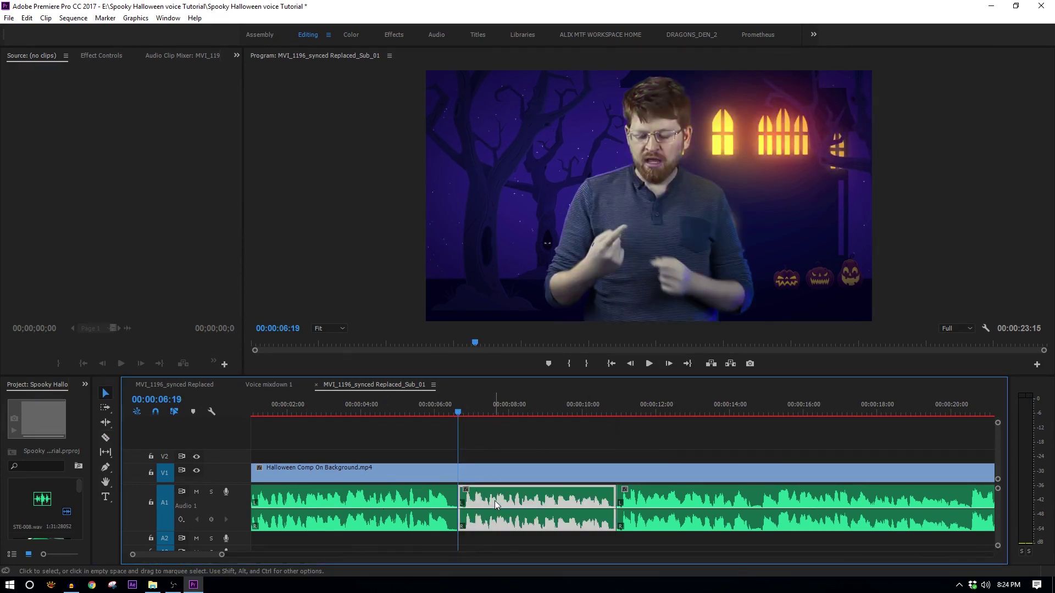
pyautogui.click(544, 208)
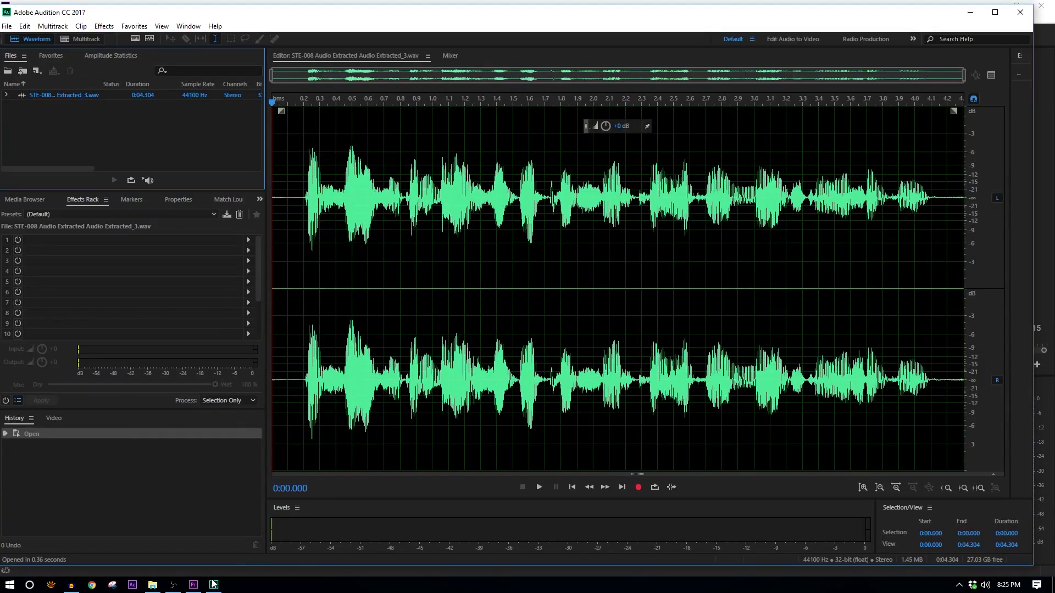
# Back in Premiere, make the timeline panel much taller and zoom to show the whole sequence.
pyautogui.click(193, 584)
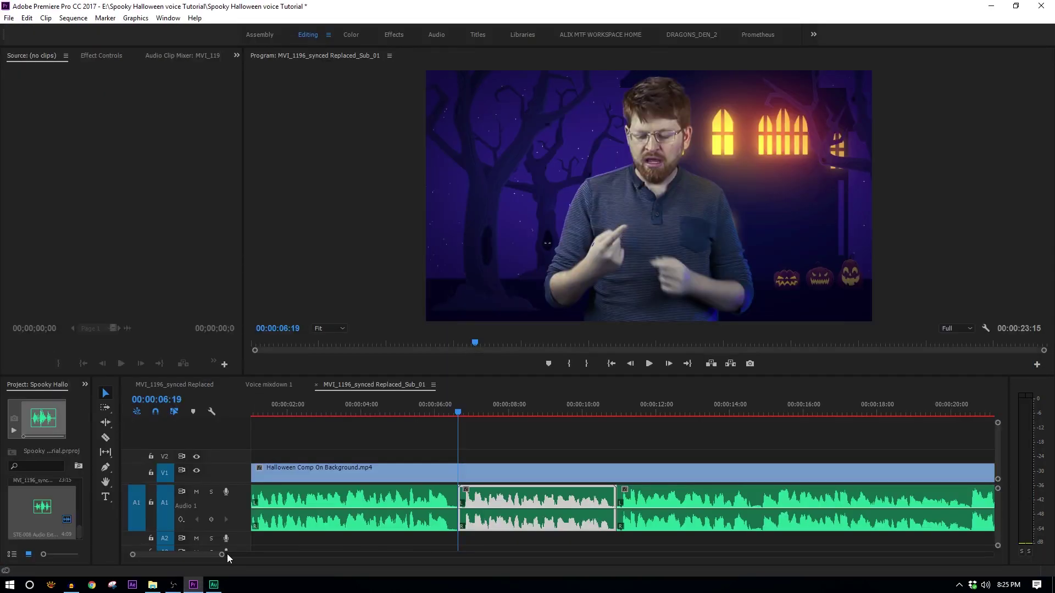
pyautogui.moveTo(226, 554); pyautogui.dragTo(200, 554)
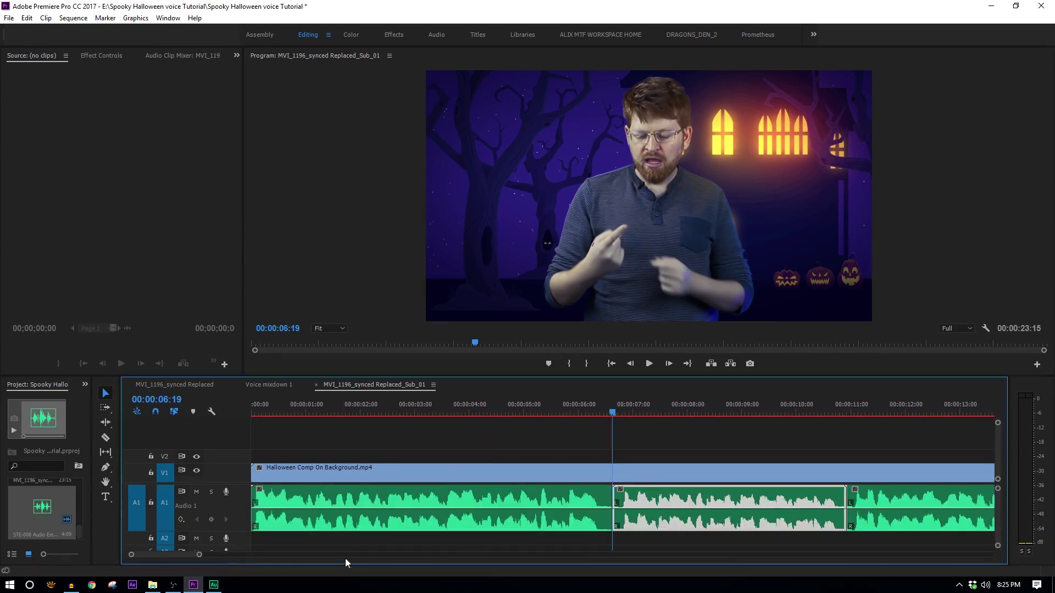
pyautogui.click(632, 438)
pyautogui.moveTo(632, 377); pyautogui.dragTo(632, 149)
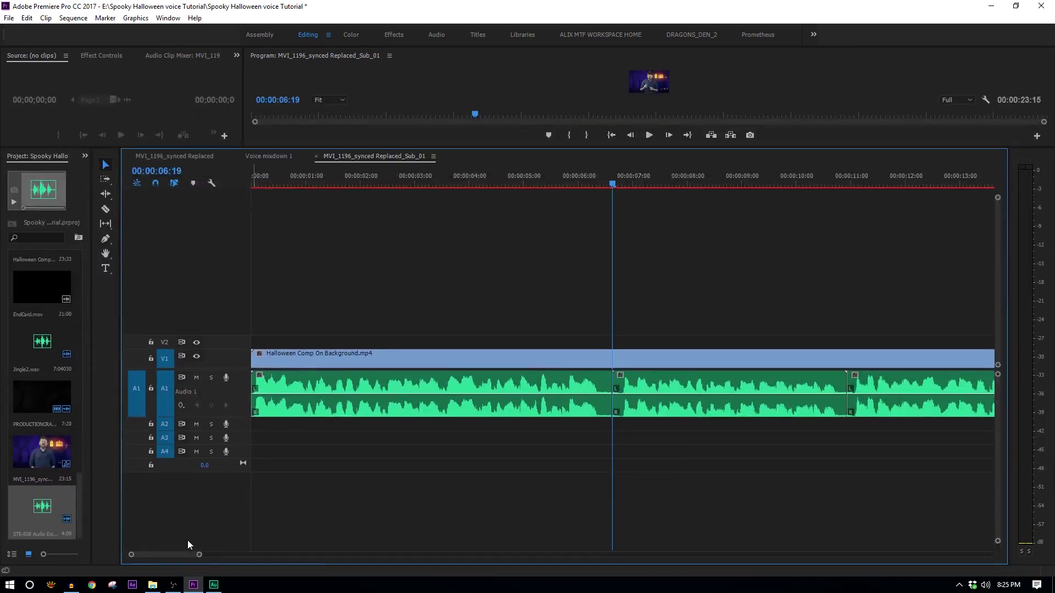
pyautogui.press('=')
pyautogui.press('=')
pyautogui.press('=')
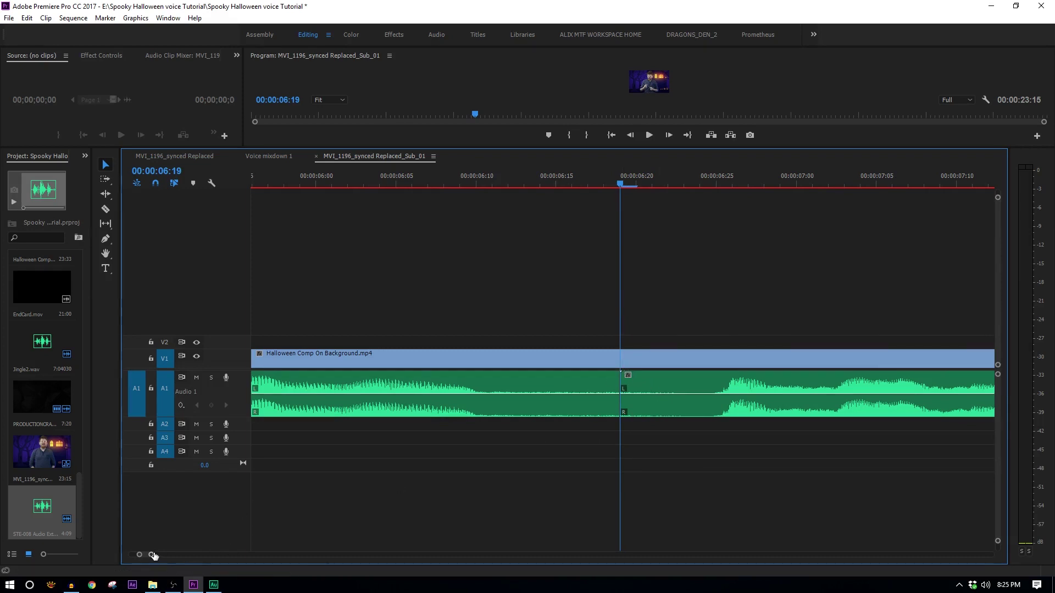
pyautogui.moveTo(154, 555); pyautogui.dragTo(236, 555)
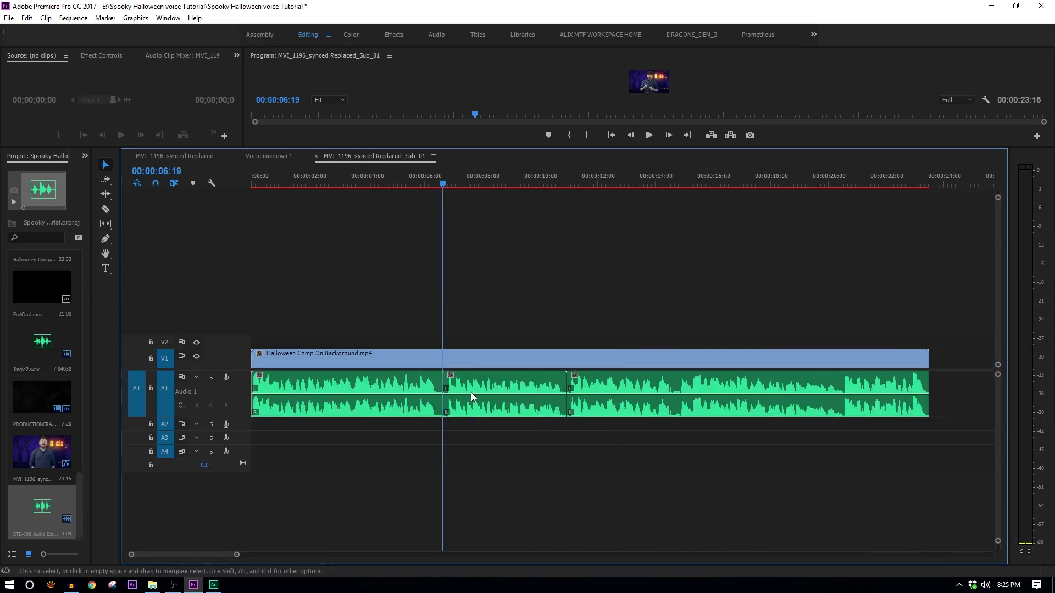
# Move the extracted piece to a lower track, extend it, and drop it back into the A1 gap.
pyautogui.moveTo(498, 392); pyautogui.dragTo(617, 456)
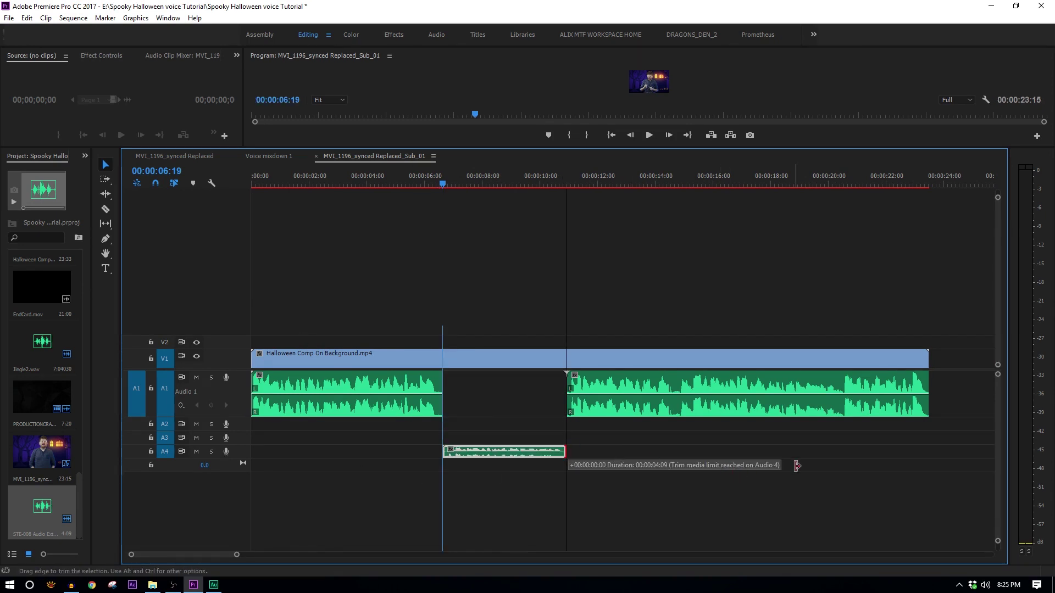
pyautogui.moveTo(796, 466); pyautogui.dragTo(796, 466)
pyautogui.click(443, 451)
pyautogui.moveTo(443, 394)
pyautogui.mouseDown()
pyautogui.moveTo(485, 403)
pyautogui.moveTo(443, 400)
pyautogui.mouseUp()
pyautogui.moveTo(475, 451); pyautogui.dragTo(476, 394)
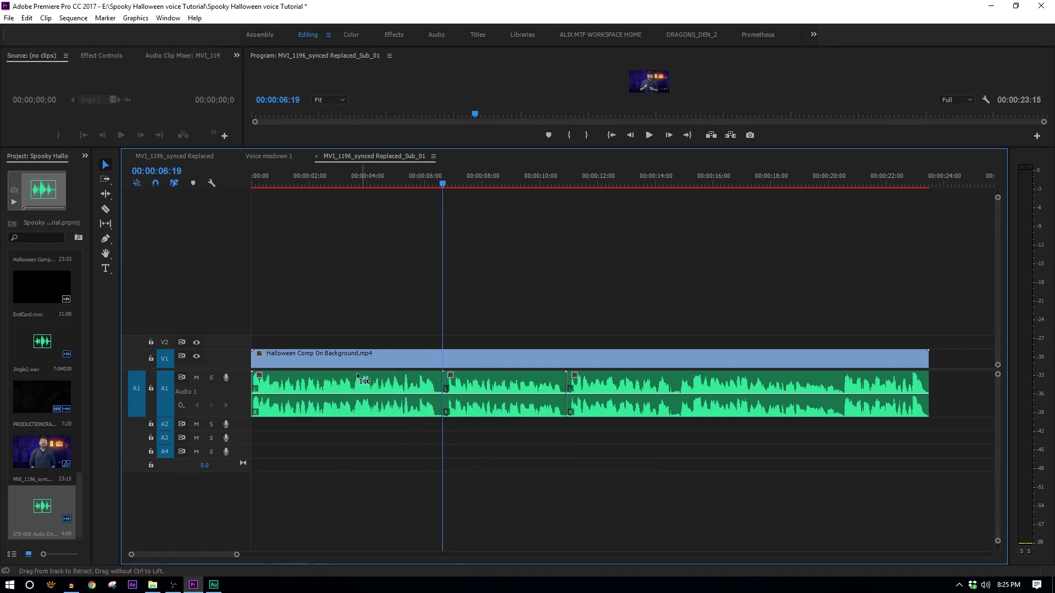
pyautogui.moveTo(508, 148); pyautogui.dragTo(376, 420)
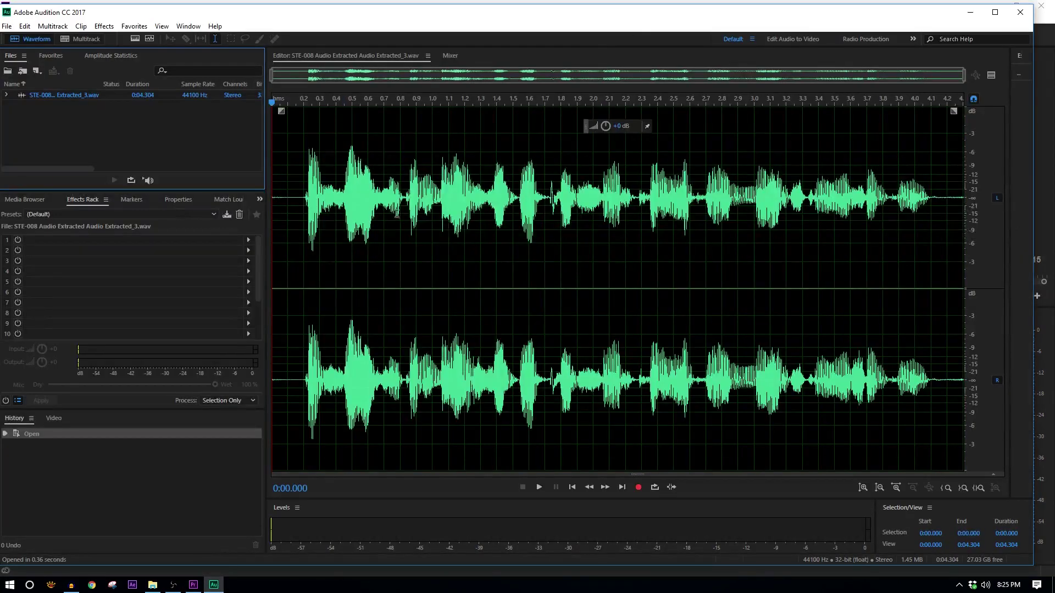
# In Audition, select the whole waveform and open Effects > Time and Pitch > Pitch Shifter presets.
pyautogui.click(189, 584)
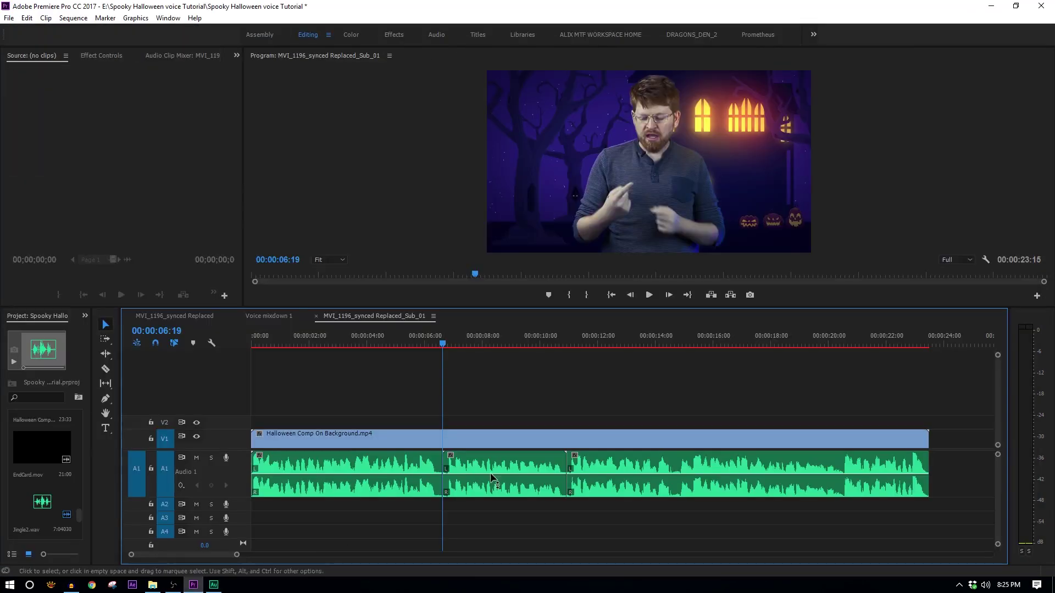
pyautogui.click(214, 584)
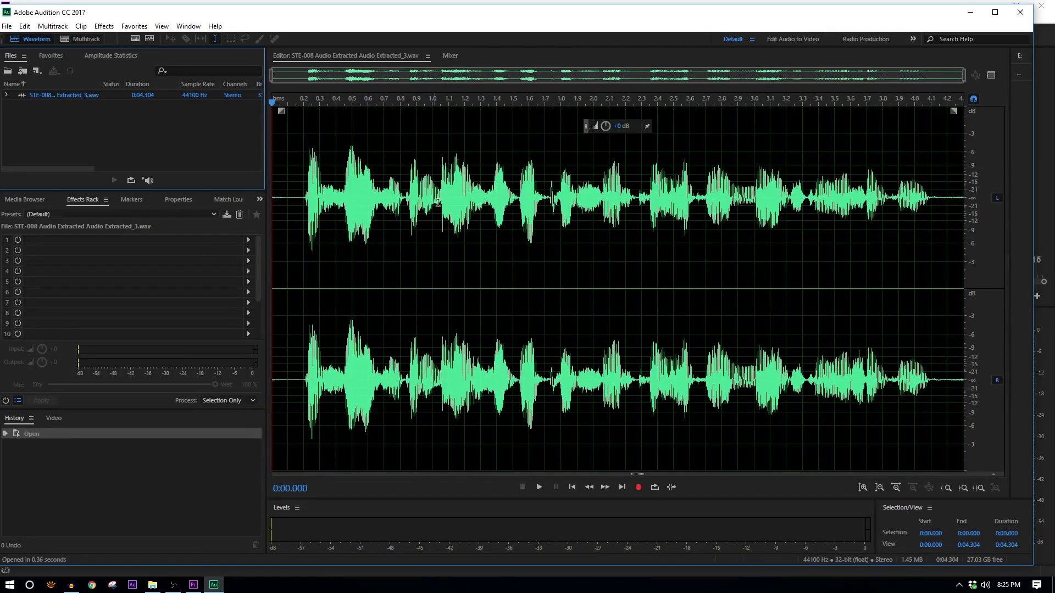
pyautogui.doubleClick(581, 285)
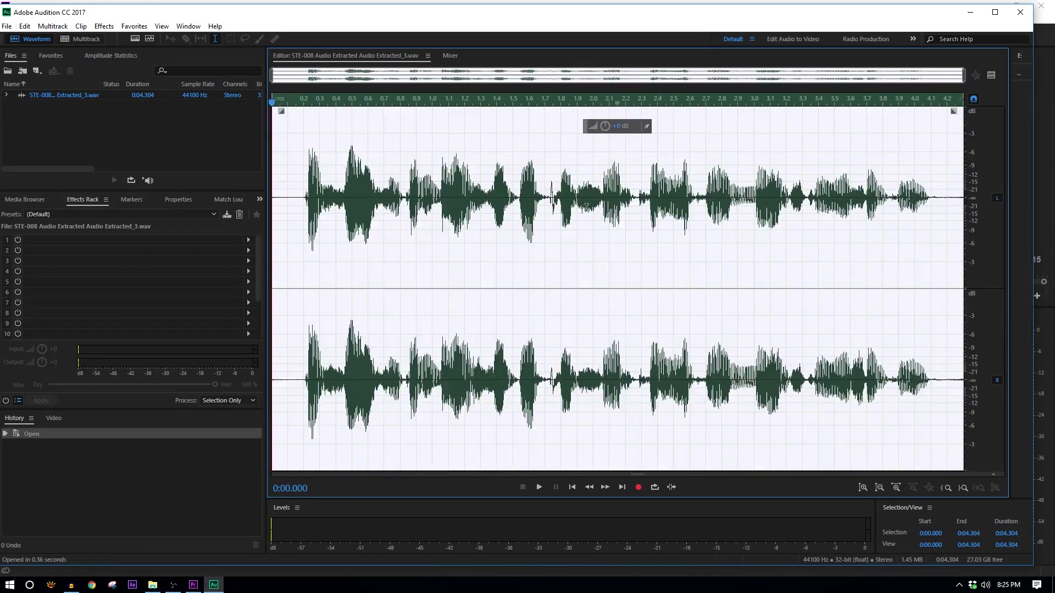
pyautogui.click(110, 29)
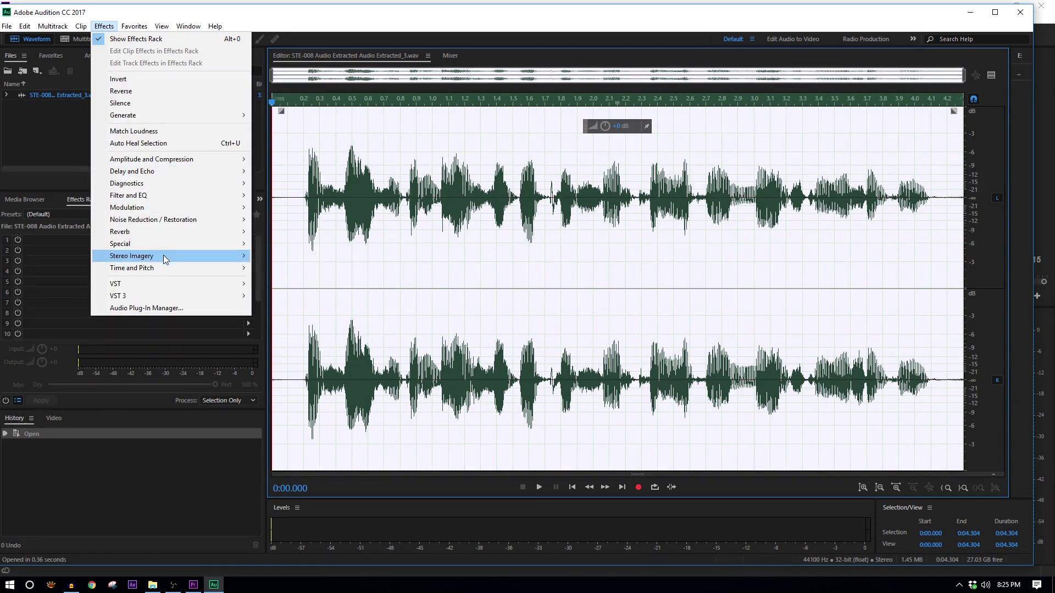
pyautogui.moveTo(214, 269)
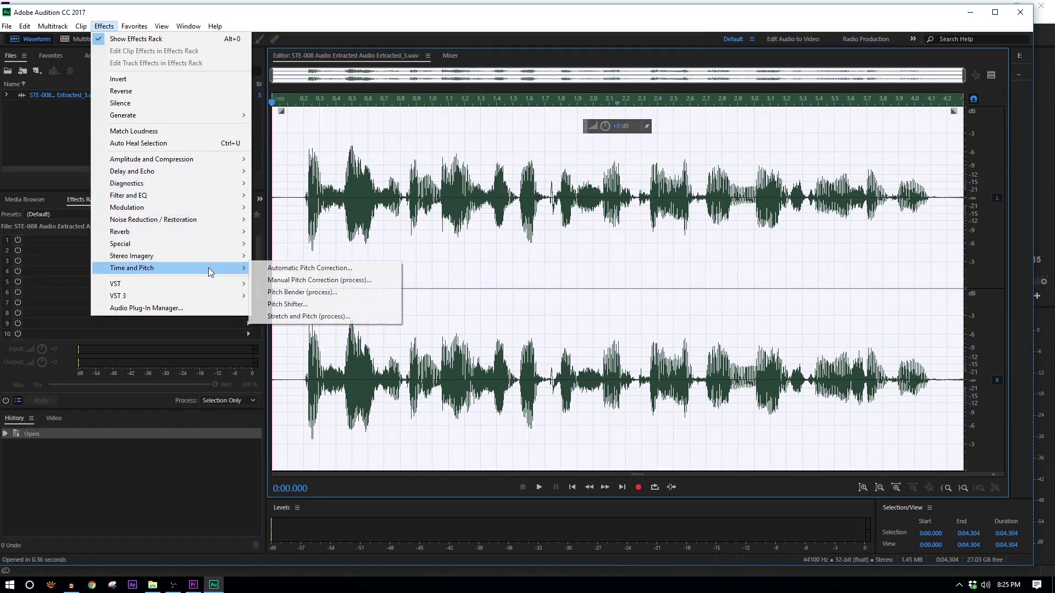
pyautogui.click(338, 307)
pyautogui.click(441, 199)
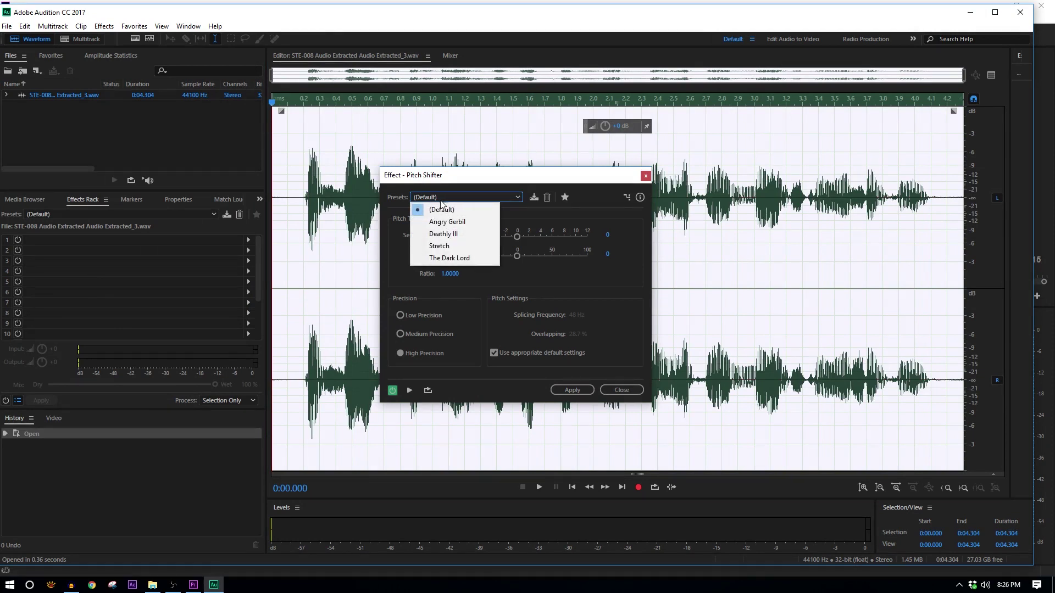
# Preview the voice with The Dark Lord preset, then with the (Default) preset.
pyautogui.click(479, 261)
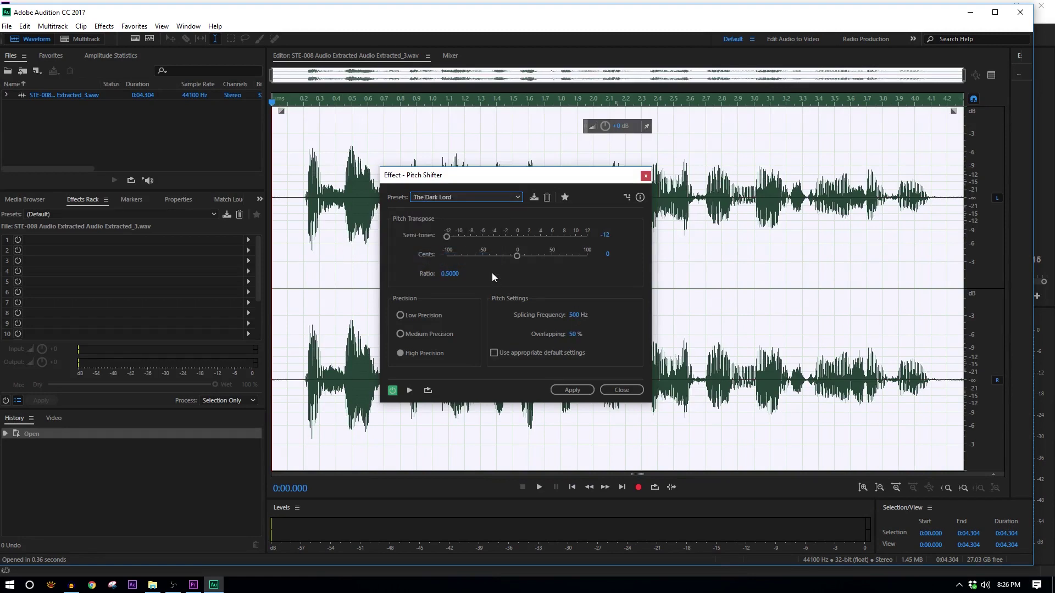
pyautogui.click(408, 392)
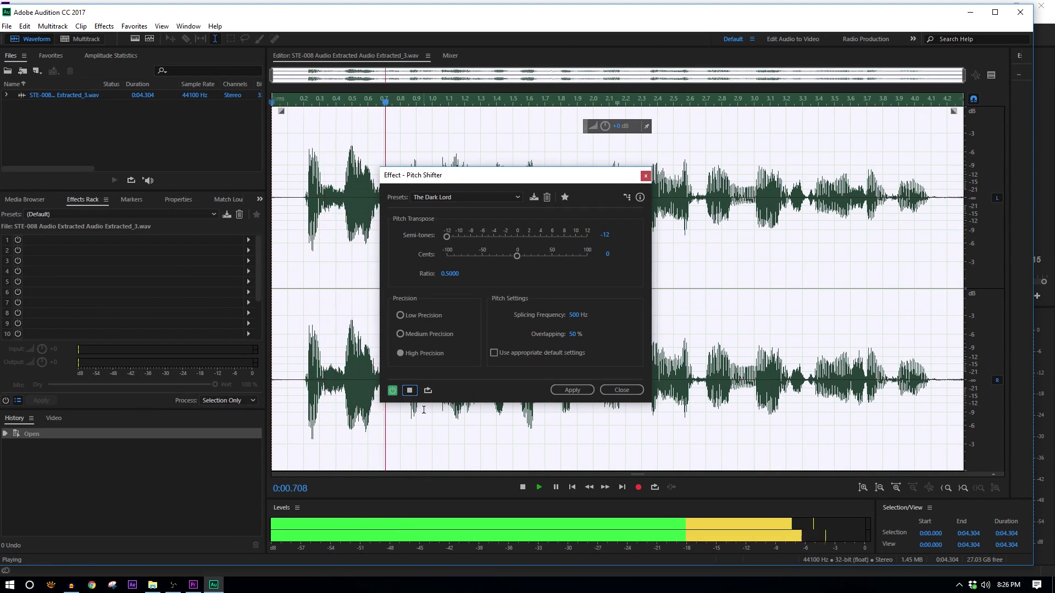
pyautogui.click(411, 391)
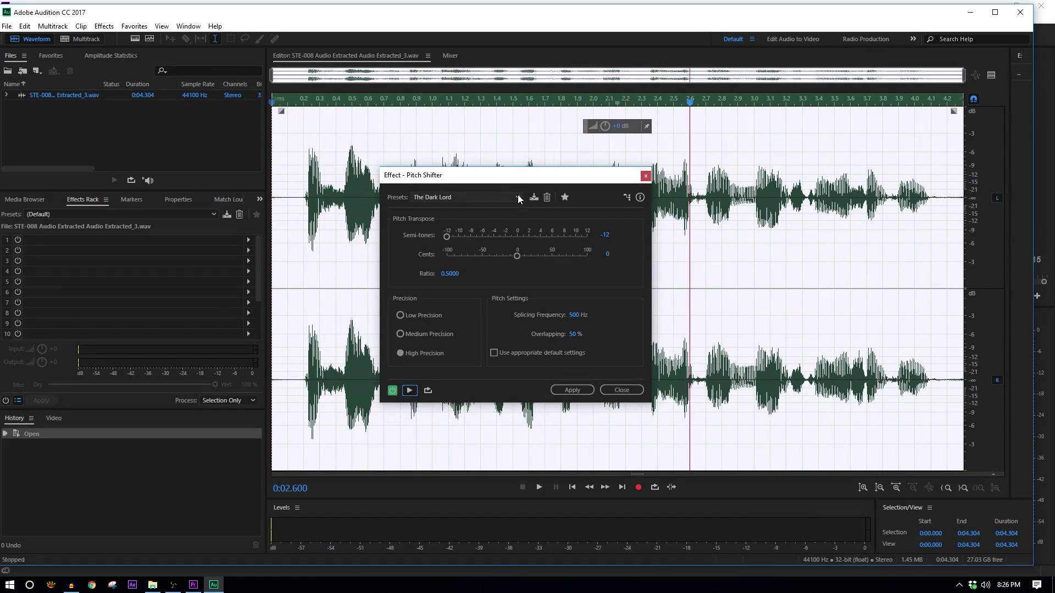
pyautogui.click(518, 198)
pyautogui.click(474, 209)
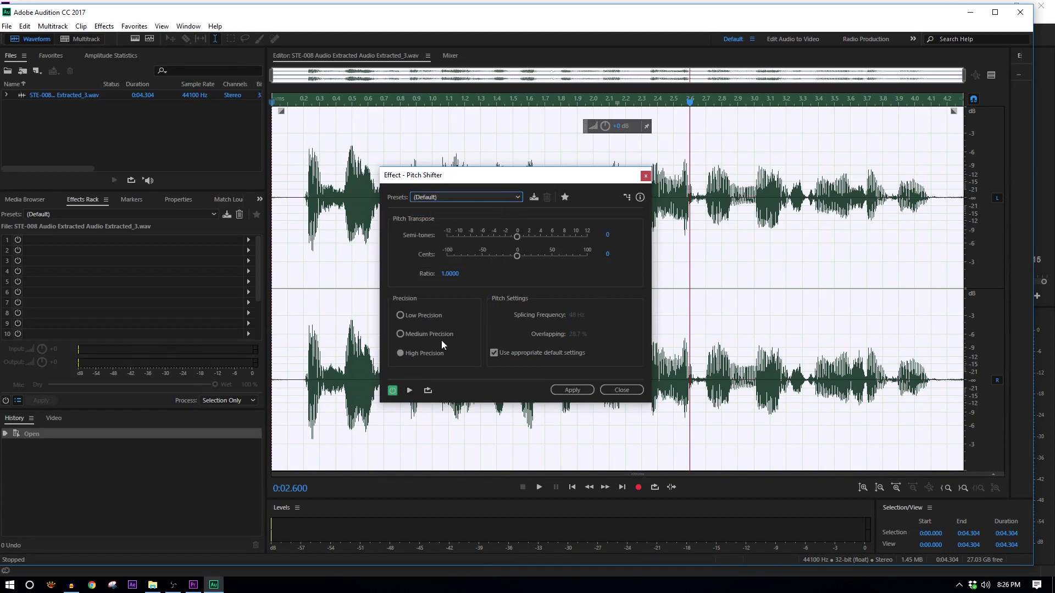
pyautogui.click(409, 391)
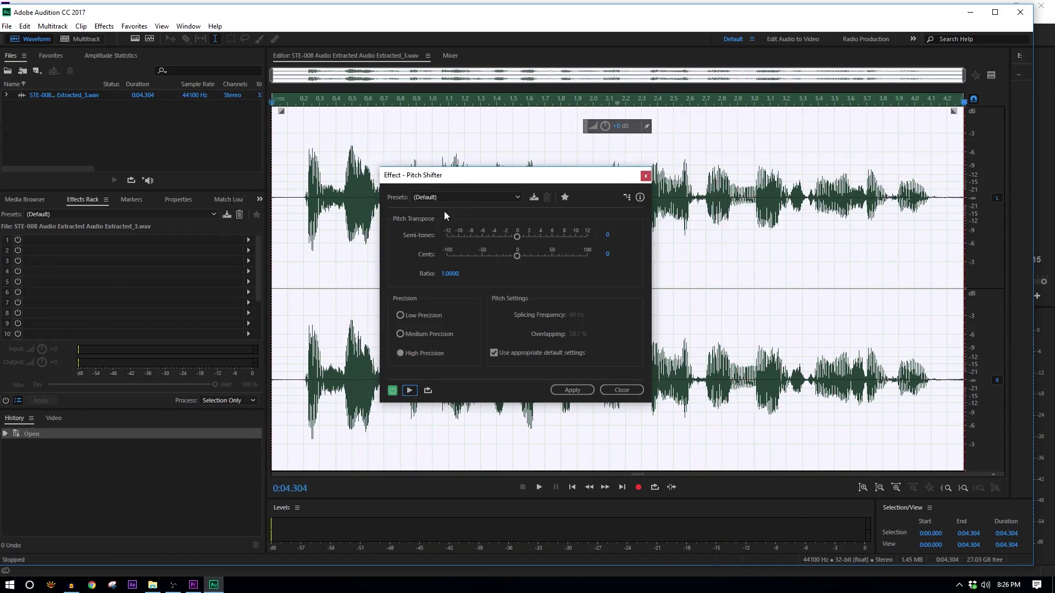
# Lower the pitch to -9 semitones, previewing at -5 along the way, and apply it.
pyautogui.click(490, 236)
pyautogui.click(410, 391)
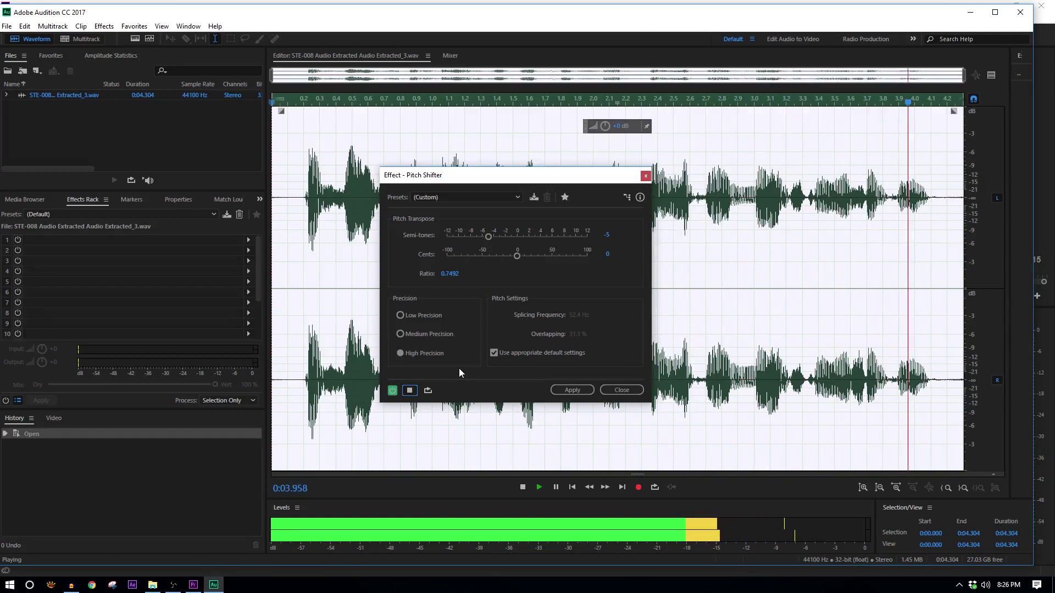
pyautogui.click(470, 236)
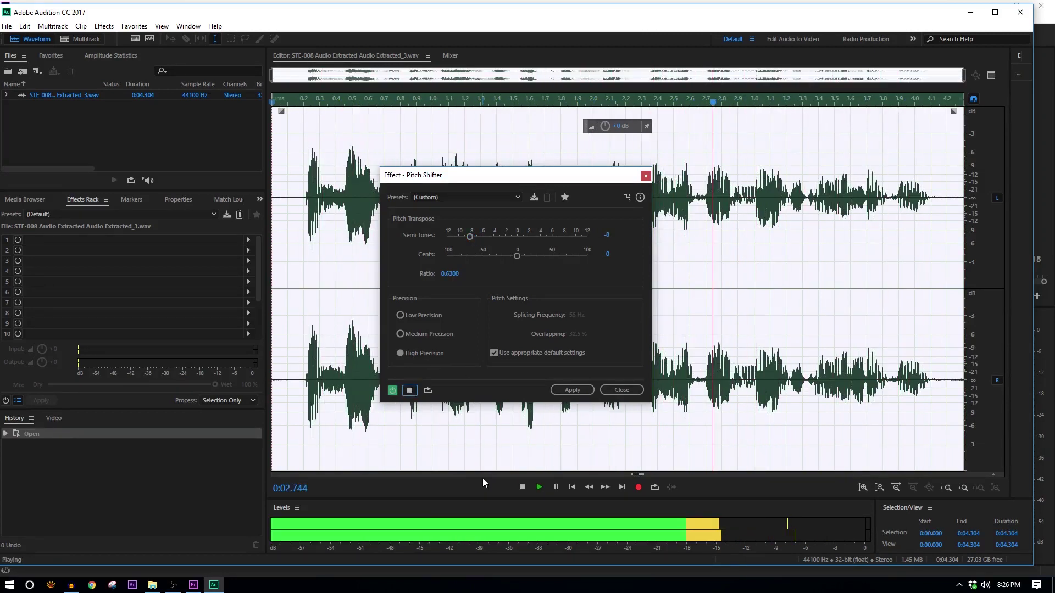
pyautogui.press('Left')
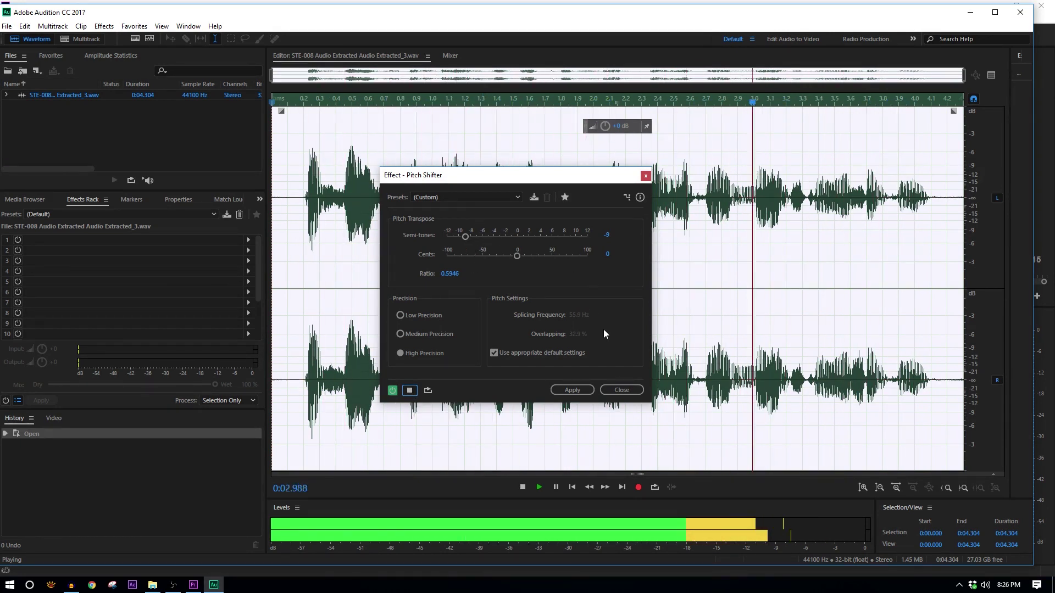
pyautogui.click(577, 389)
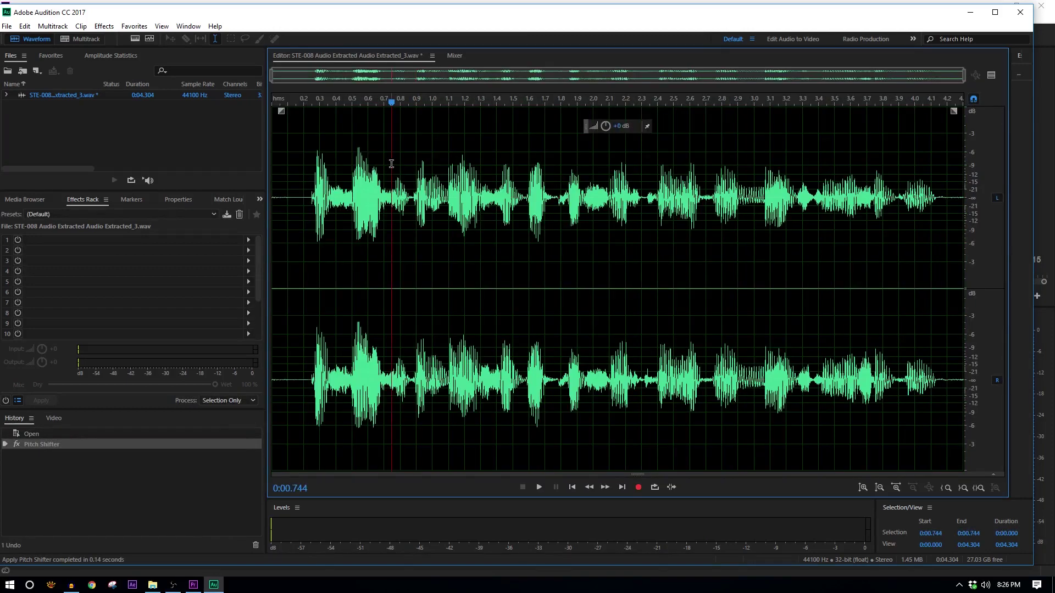
# Save the pitch-shifted audio file and switch back to Premiere Pro.
pyautogui.hotkey('ctrl', 's')
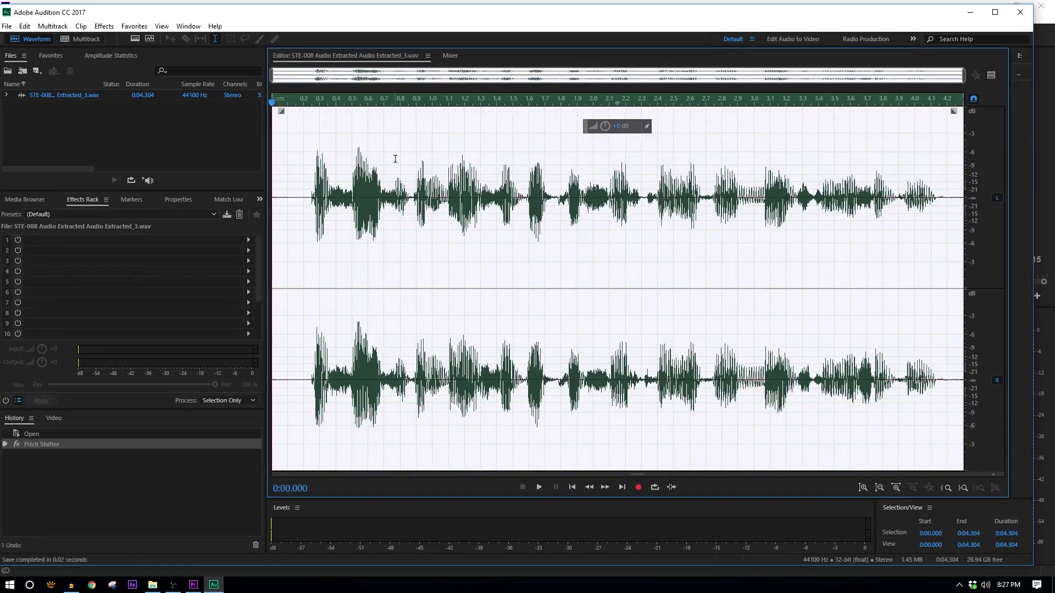
pyautogui.hotkey('alt', 'Tab')
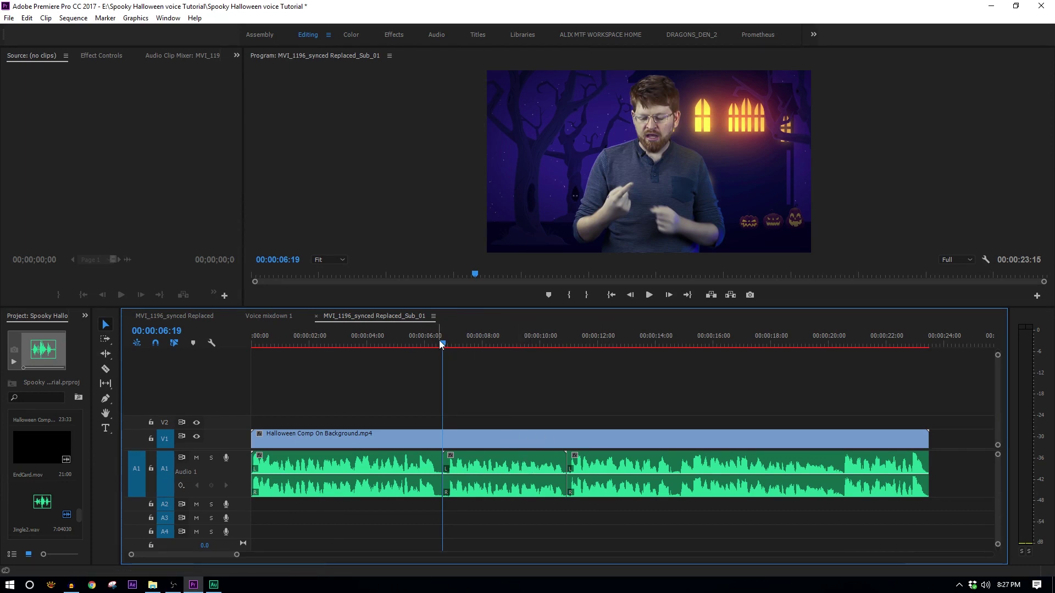
pyautogui.moveTo(440, 344); pyautogui.dragTo(363, 351)
pyautogui.click(648, 296)
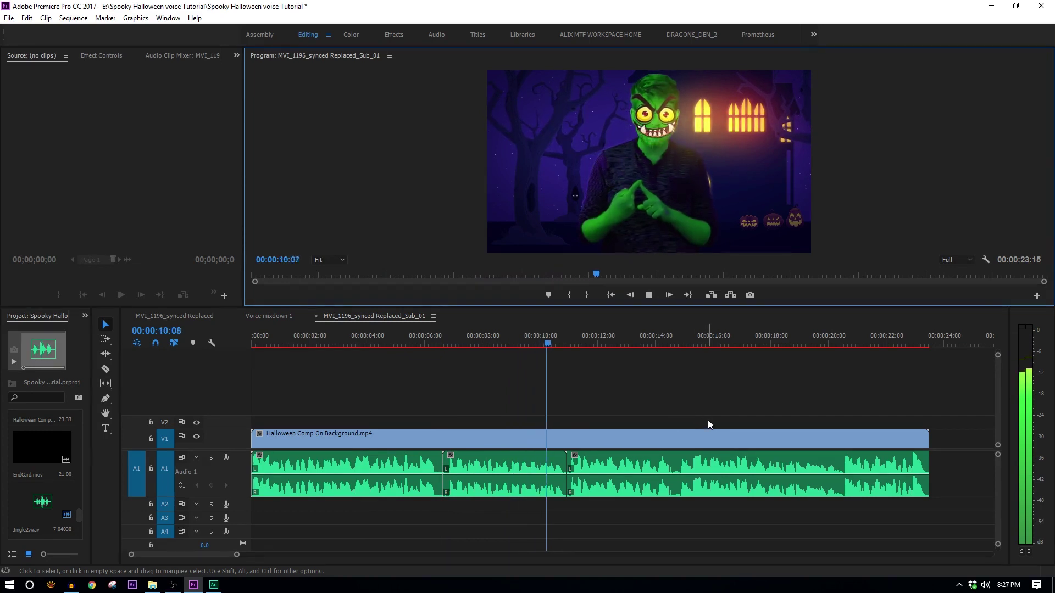
pyautogui.click(490, 341)
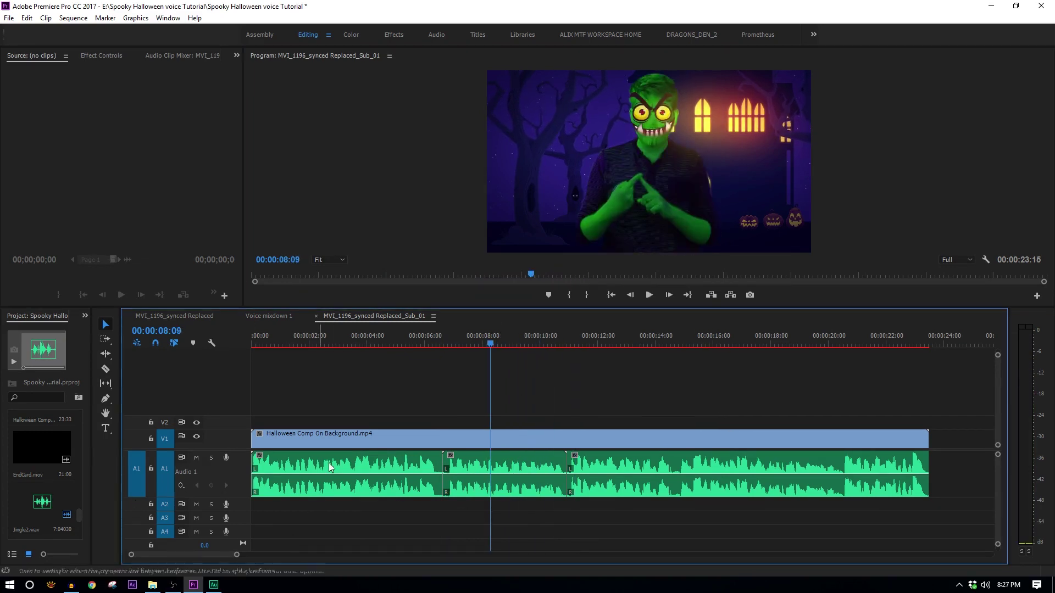
pyautogui.click(92, 585)
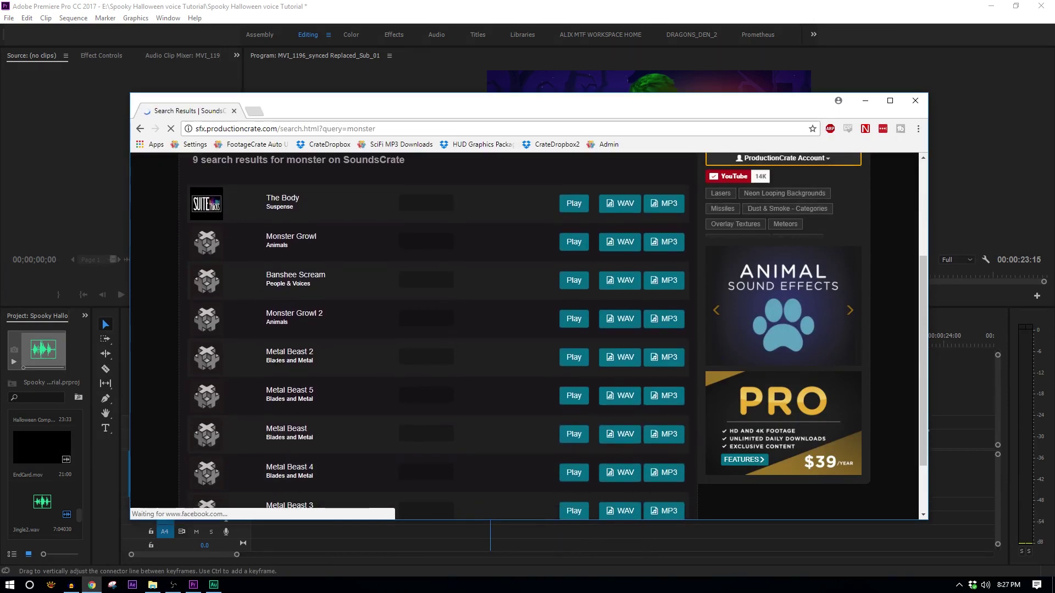
# Preview the Monster Growl and Monster Growl 2 sounds in the search results.
pyautogui.scroll(-1, 327, 436)
pyautogui.scroll(3, 324, 439)
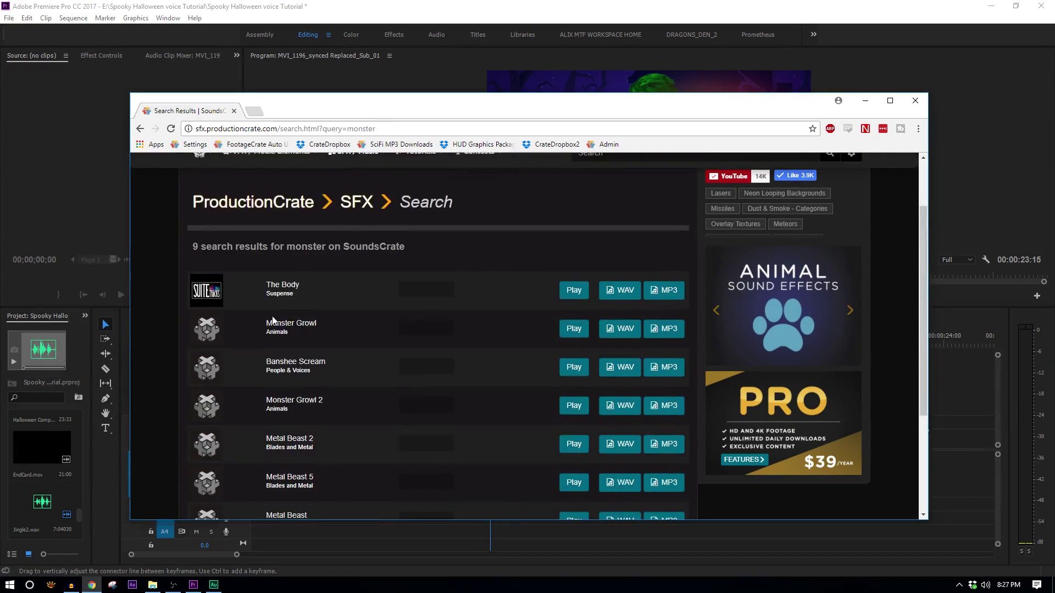
pyautogui.click(576, 330)
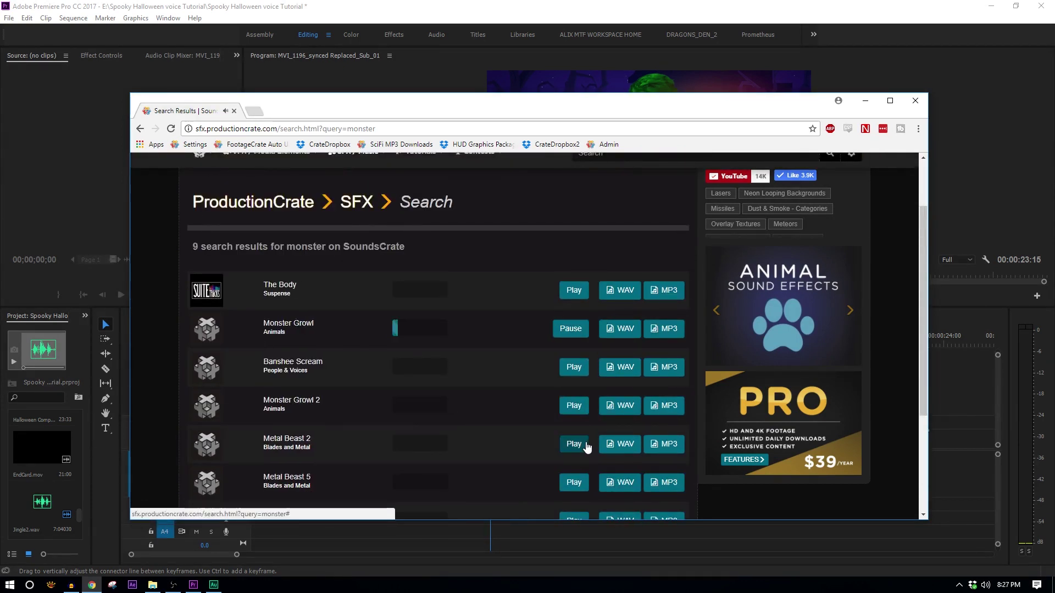
pyautogui.click(585, 443)
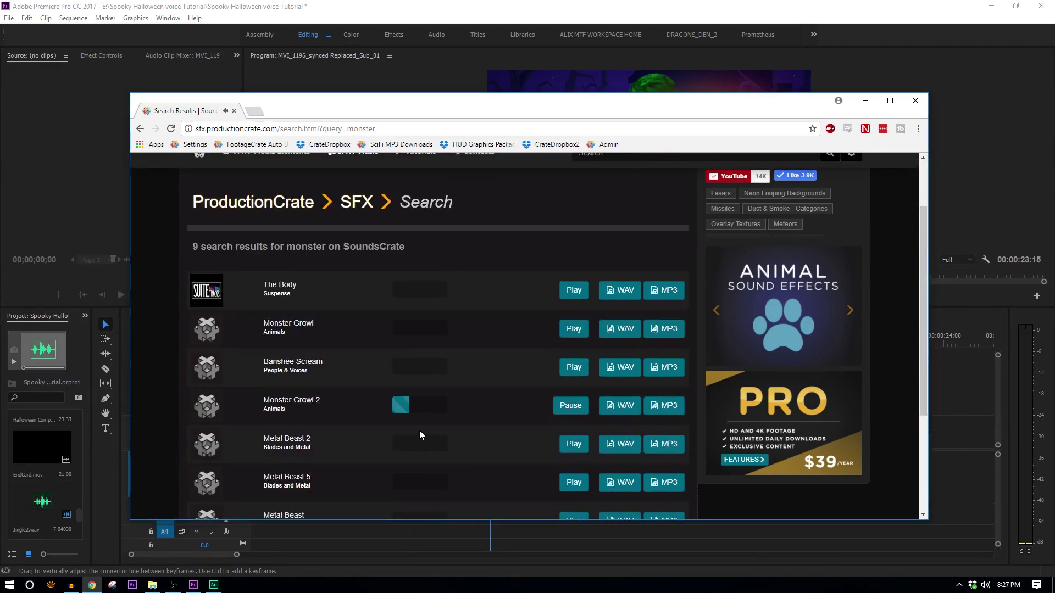
# Reload the results, download two sound effects as WAV files, and shrink the browser window.
pyautogui.press('F5')
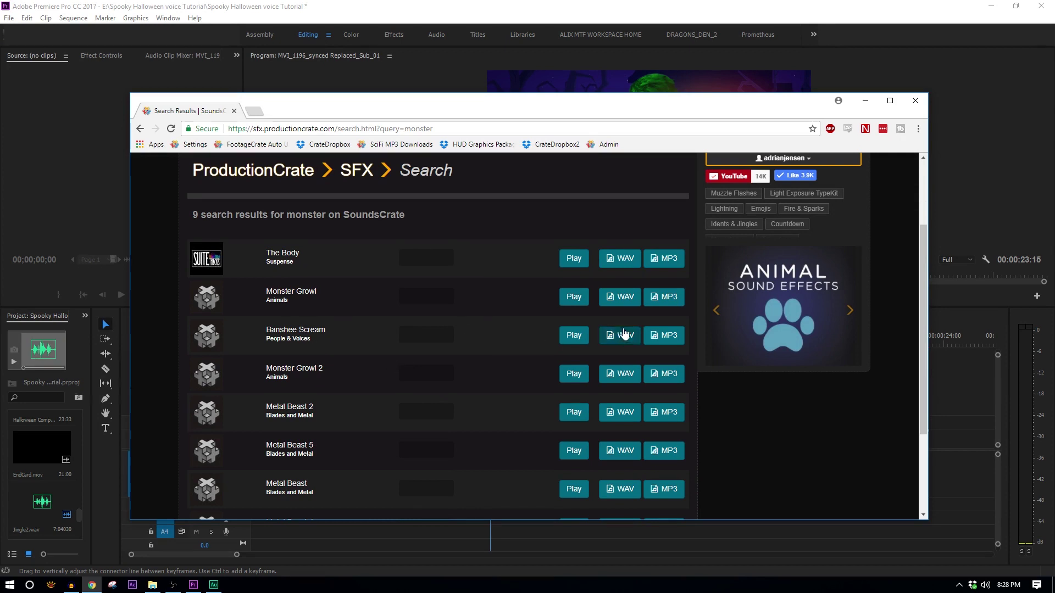
pyautogui.click(628, 303)
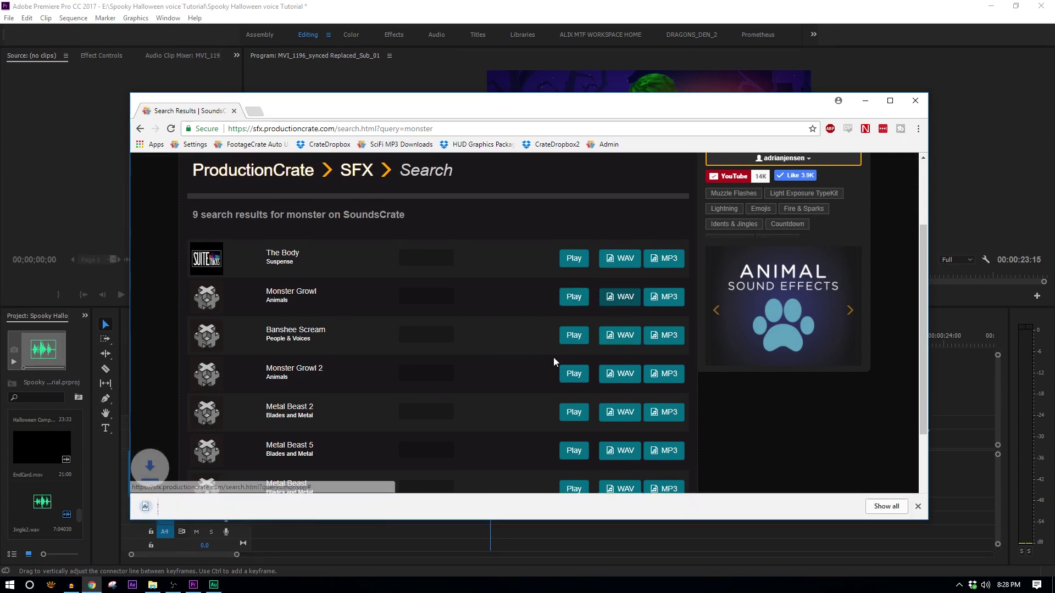
pyautogui.click(619, 374)
pyautogui.moveTo(300, 520); pyautogui.dragTo(571, 506)
# Mute the original voice track A1 and collapse it to a thin strip.
pyautogui.click(196, 457)
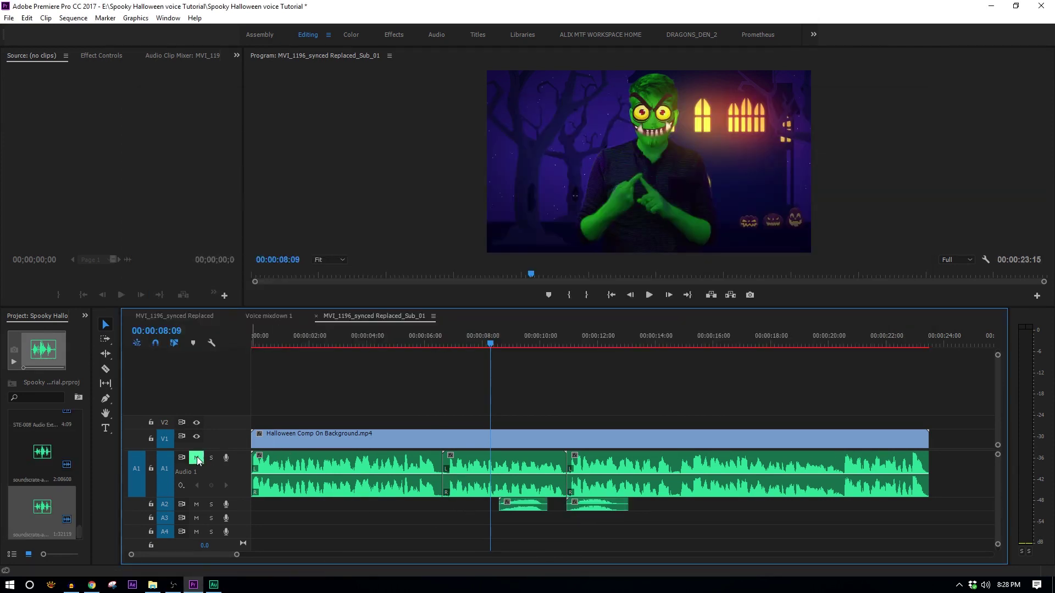
pyautogui.doubleClick(249, 479)
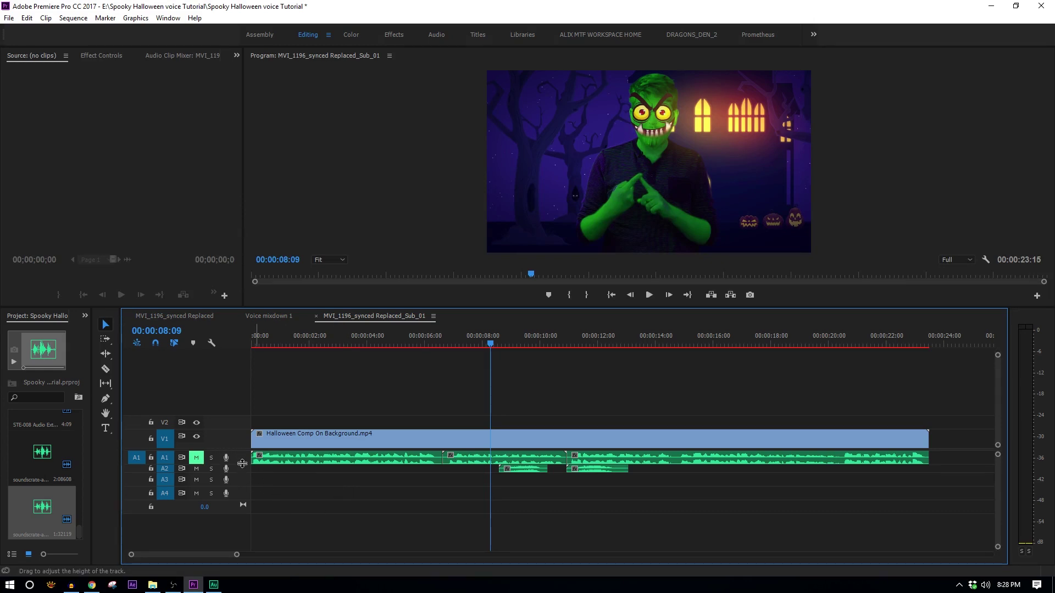
pyautogui.doubleClick(238, 456)
pyautogui.doubleClick(239, 456)
pyautogui.doubleClick(239, 457)
pyautogui.doubleClick(239, 457)
# Expand track A2 to show the growl waveforms and play the sequence to hear them.
pyautogui.doubleClick(240, 464)
pyautogui.press('space')
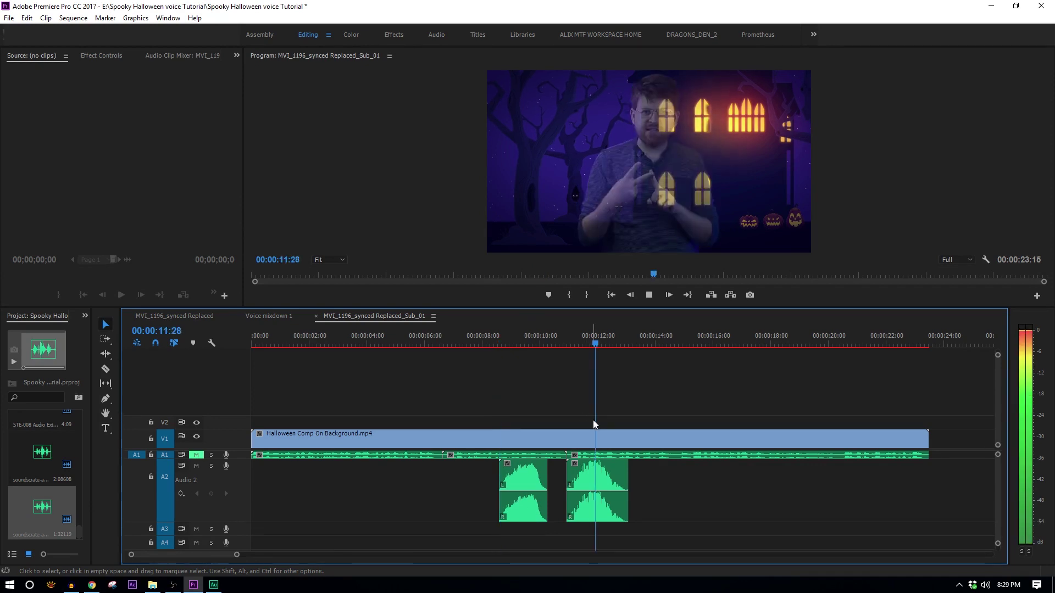
pyautogui.press('space')
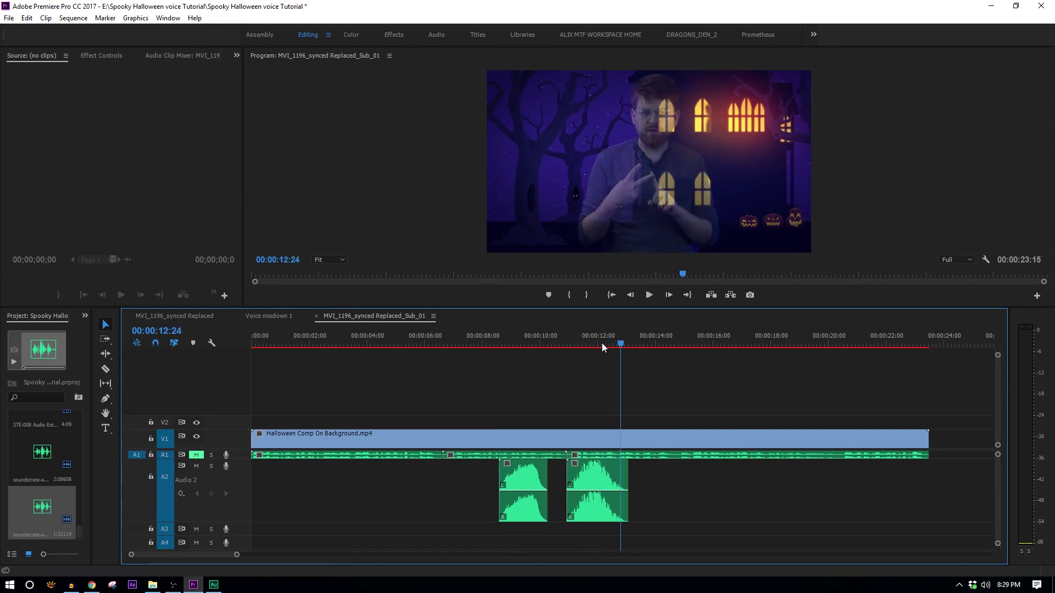
# Trim the second growl clip's end to the playhead at 11:23.
pyautogui.click(568, 345)
pyautogui.press('space')
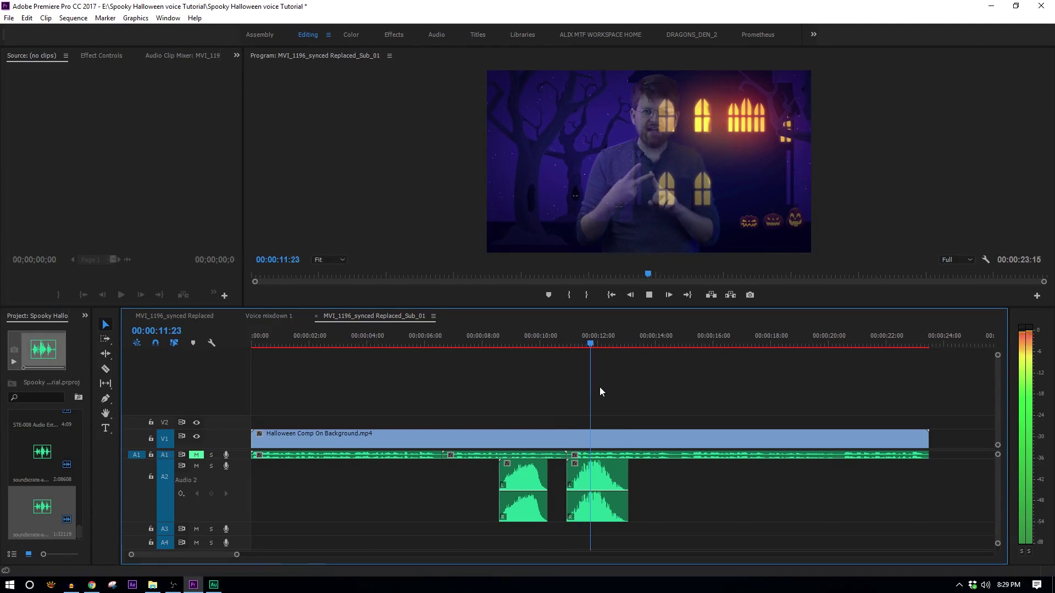
pyautogui.press('space')
pyautogui.moveTo(631, 473); pyautogui.dragTo(590, 476)
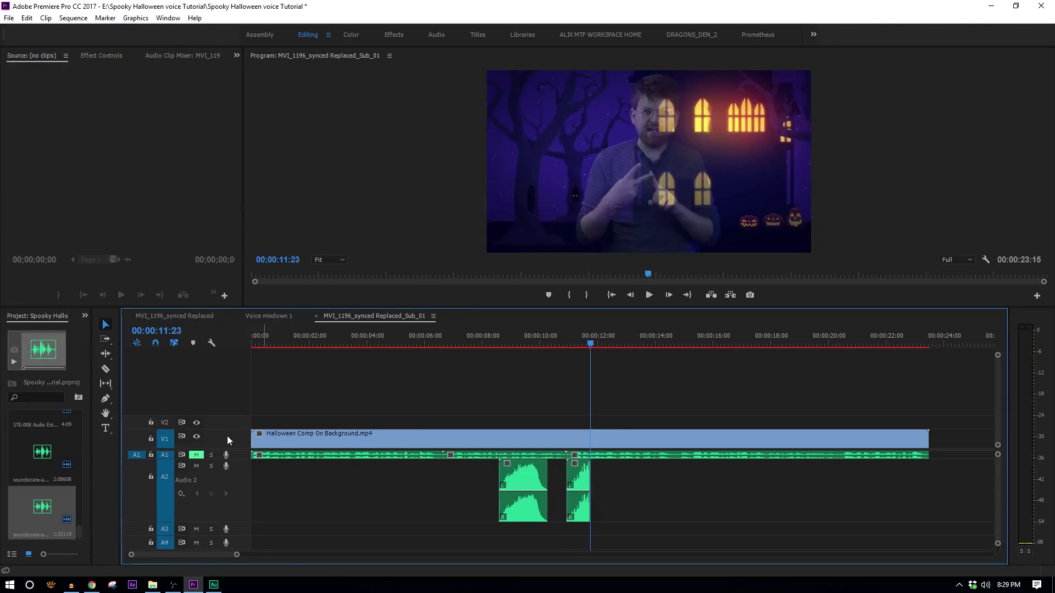
# Move the short growl clip just before 06:27 and trim the voice clip's start later.
pyautogui.doubleClick(233, 459)
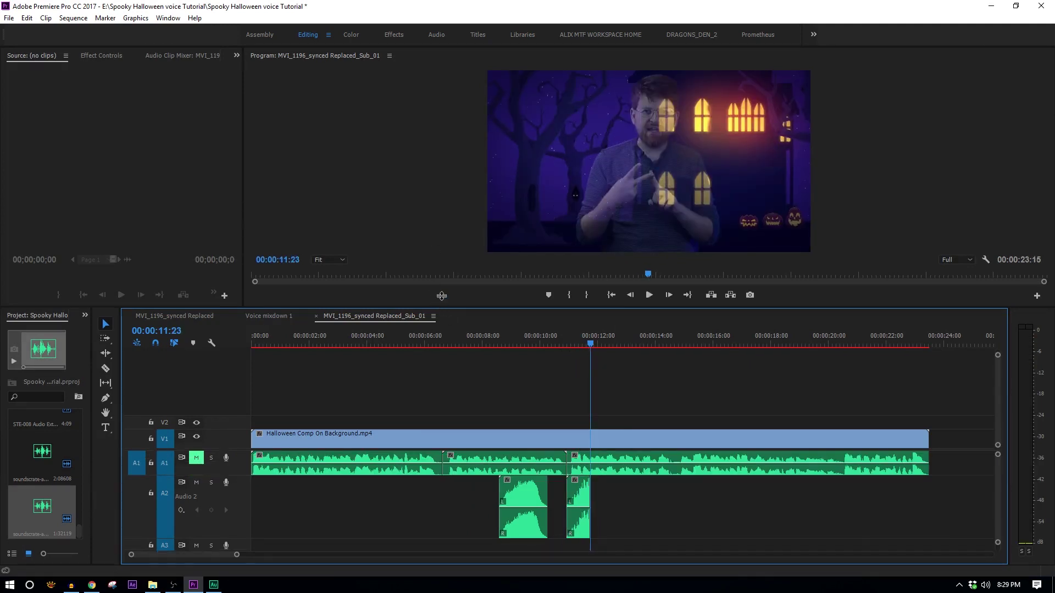
pyautogui.moveTo(441, 305); pyautogui.dragTo(442, 239)
pyautogui.moveTo(440, 276); pyautogui.dragTo(452, 276)
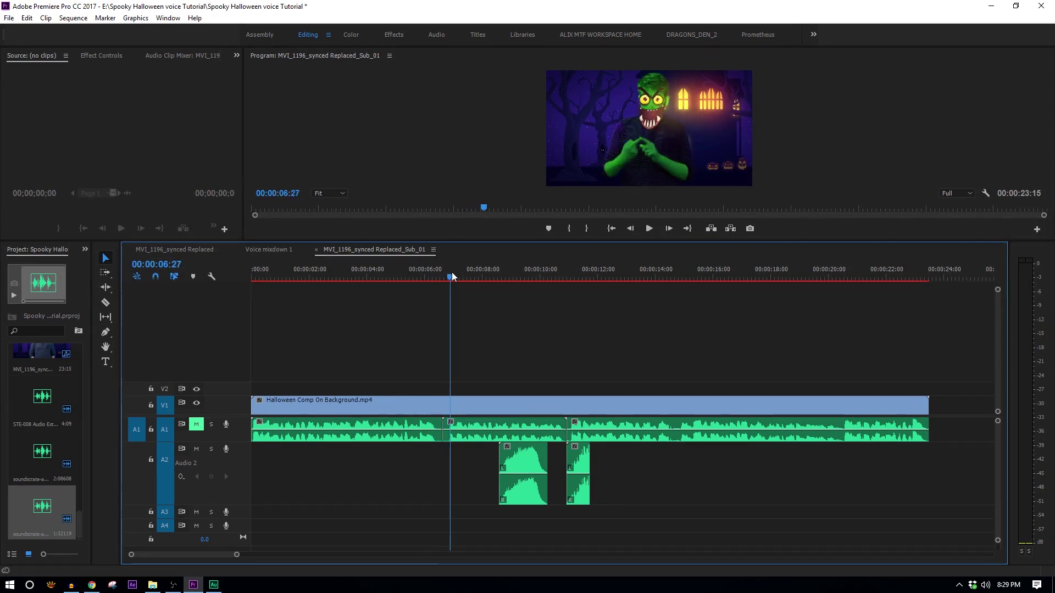
pyautogui.moveTo(576, 473); pyautogui.dragTo(435, 475)
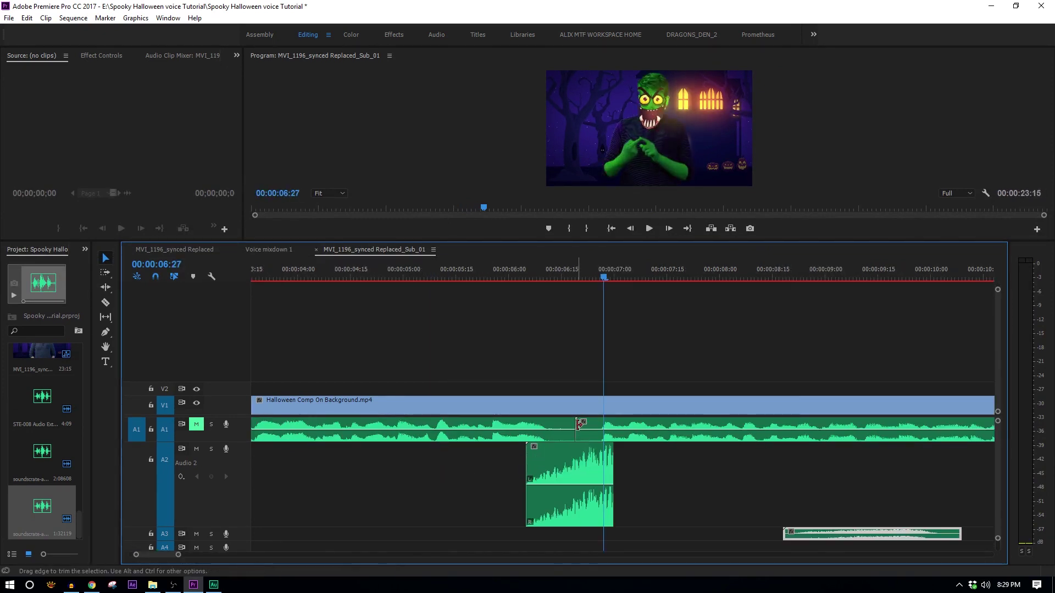
pyautogui.moveTo(579, 424); pyautogui.dragTo(628, 463)
pyautogui.click(611, 276)
# Add a shortened Constant Power crossfade at the A2 edit and play back through it.
pyautogui.hotkey('shift', '7')
pyautogui.click(33, 264)
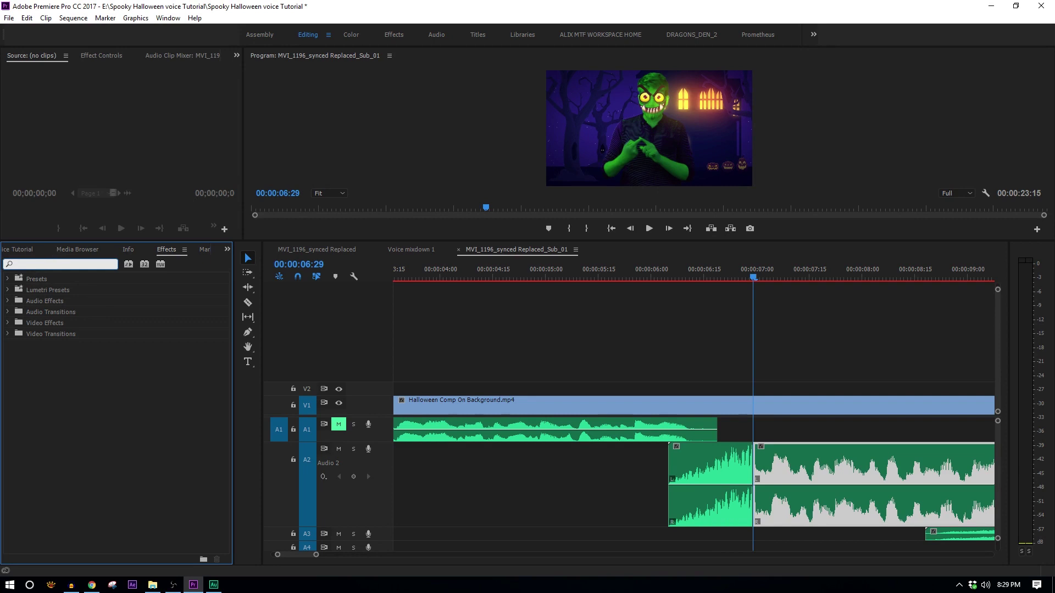
pyautogui.write('cons')
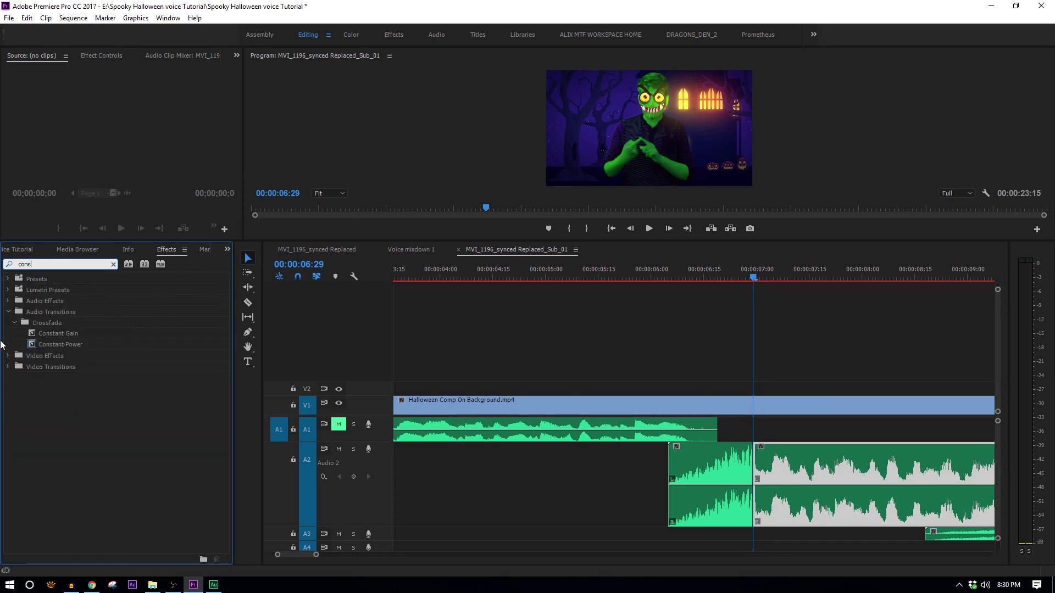
pyautogui.moveTo(62, 345); pyautogui.dragTo(752, 467)
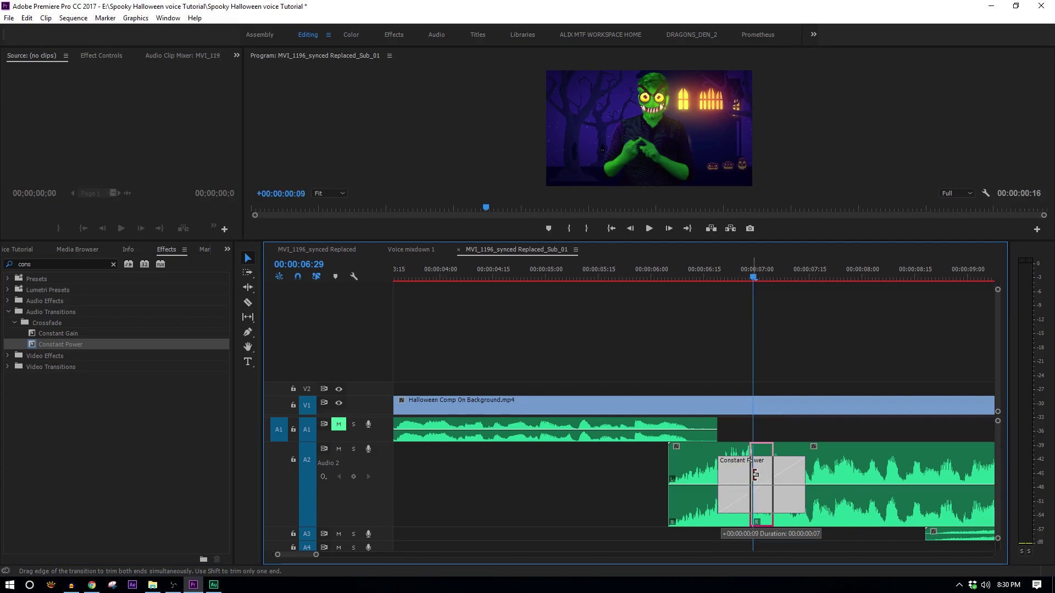
pyautogui.click(729, 275)
pyautogui.moveTo(723, 281); pyautogui.dragTo(650, 299)
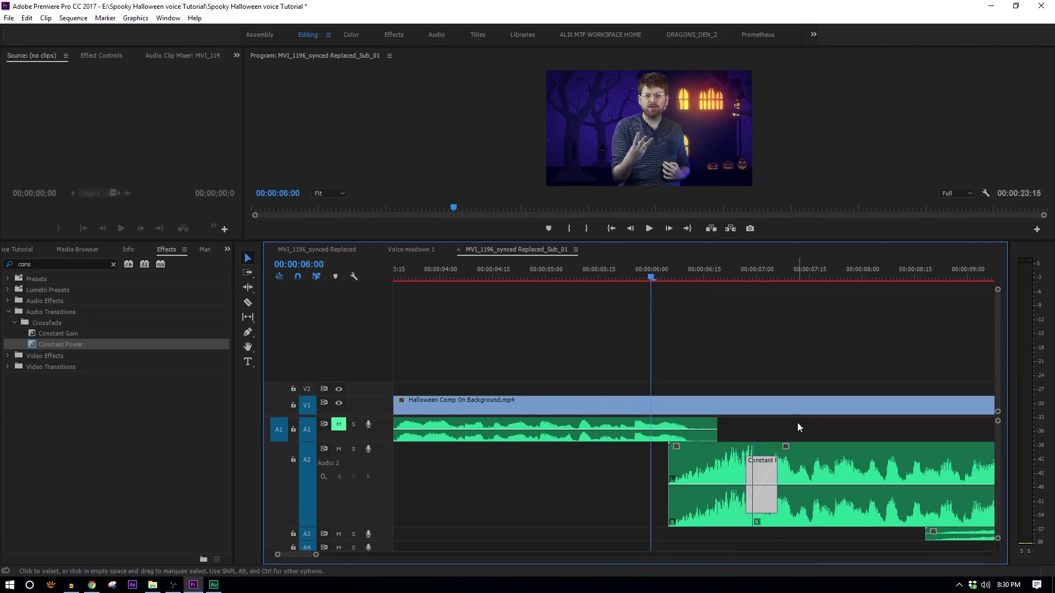
pyautogui.press('space')
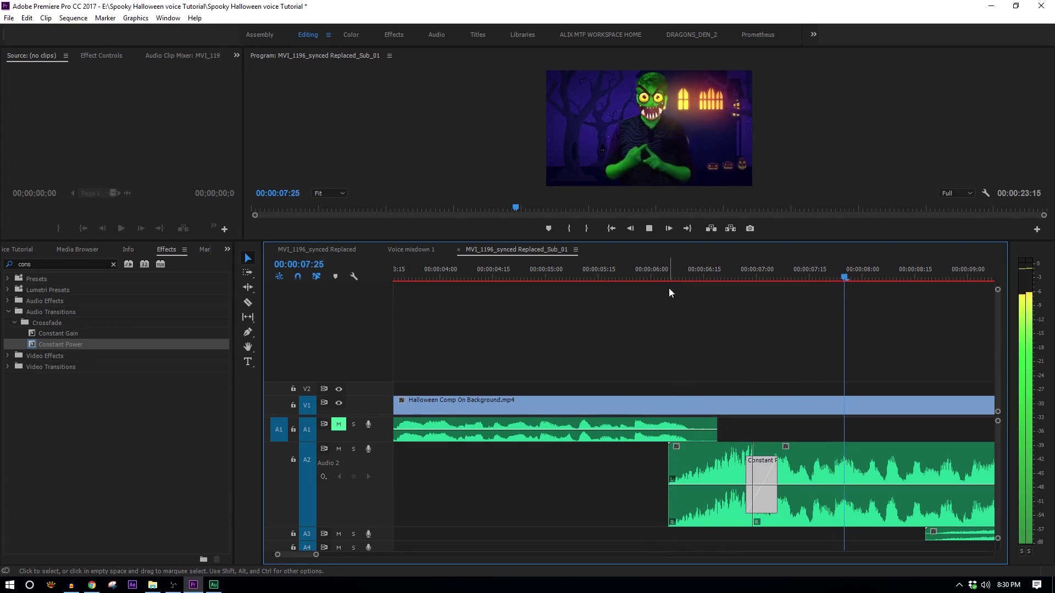
pyautogui.press('space')
pyautogui.doubleClick(385, 528)
pyautogui.moveTo(315, 554); pyautogui.dragTo(353, 555)
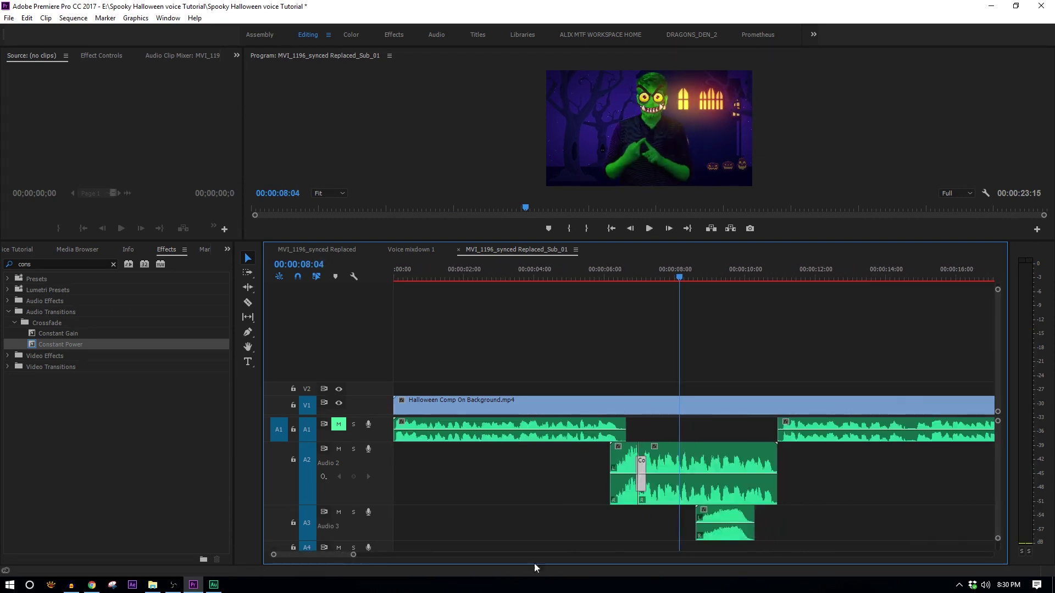
# Trim the start of the short Audio 3 clip later and preview it from about 09:13.
pyautogui.press('space')
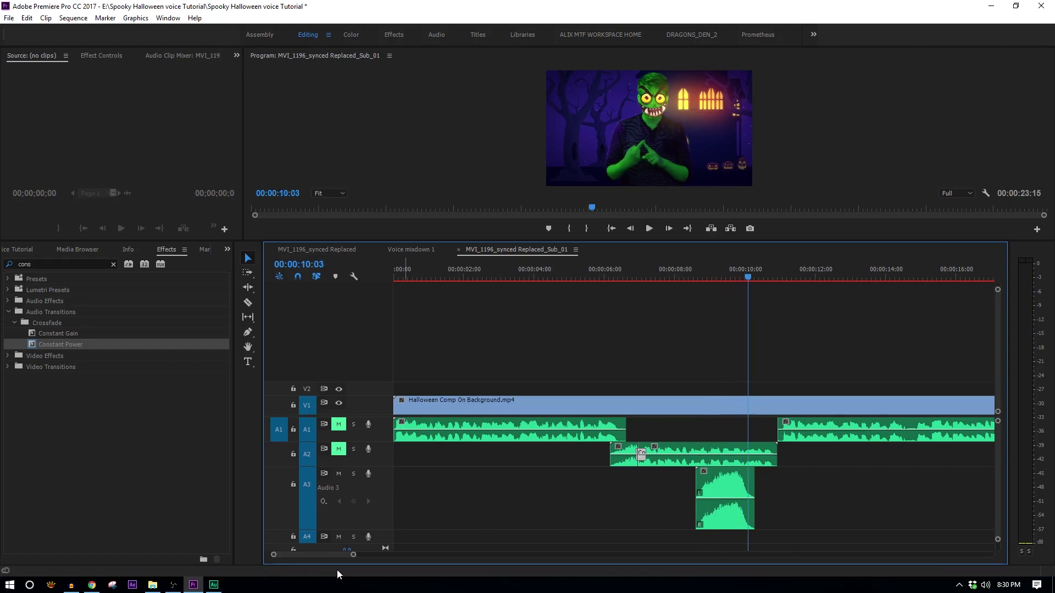
pyautogui.moveTo(354, 555); pyautogui.dragTo(319, 554)
pyautogui.click(596, 277)
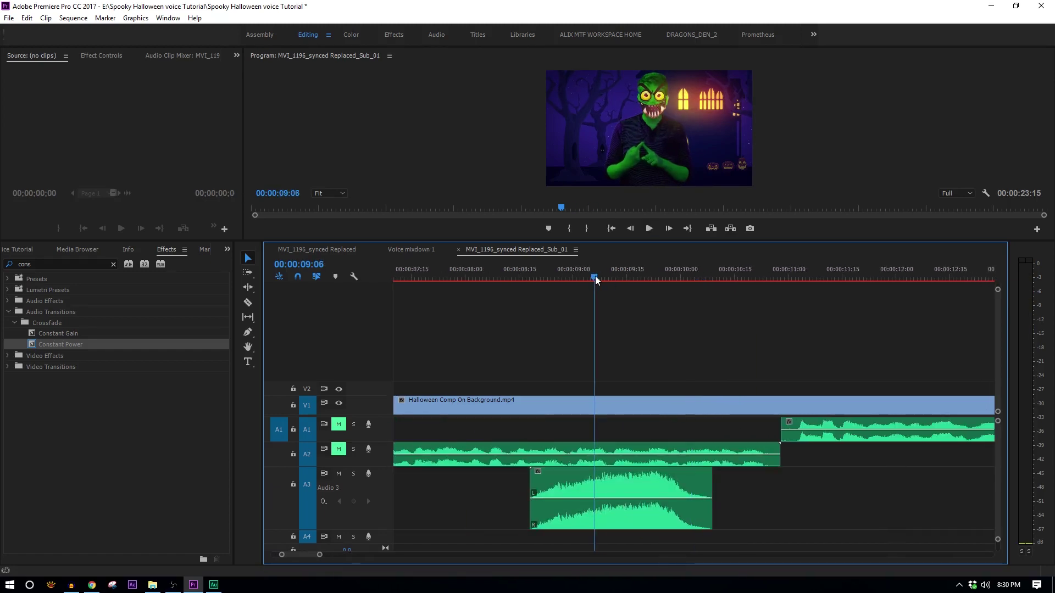
pyautogui.press('space')
pyautogui.press('space')
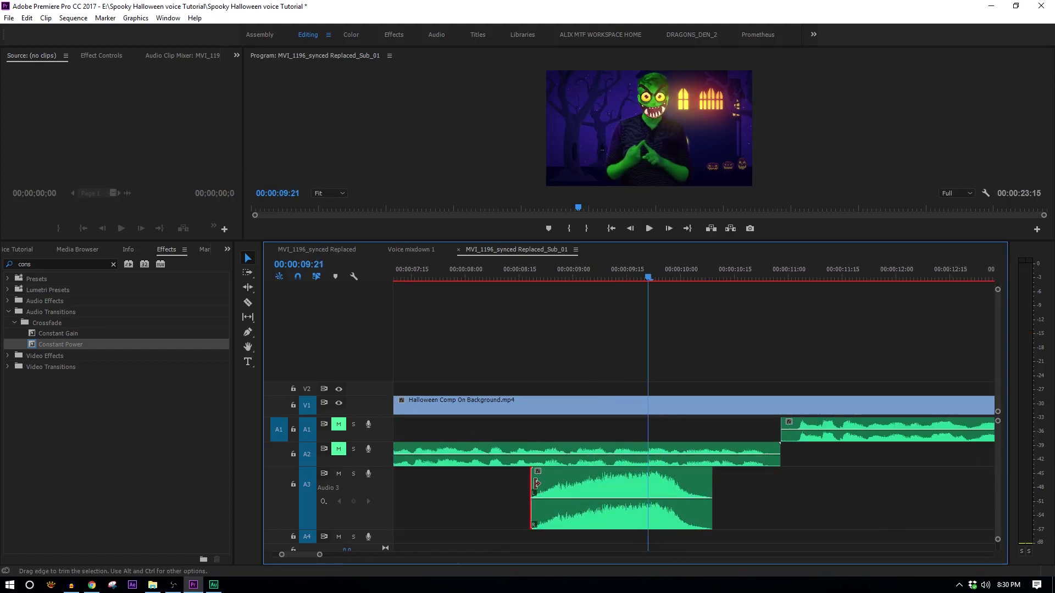
pyautogui.moveTo(531, 489); pyautogui.dragTo(681, 503)
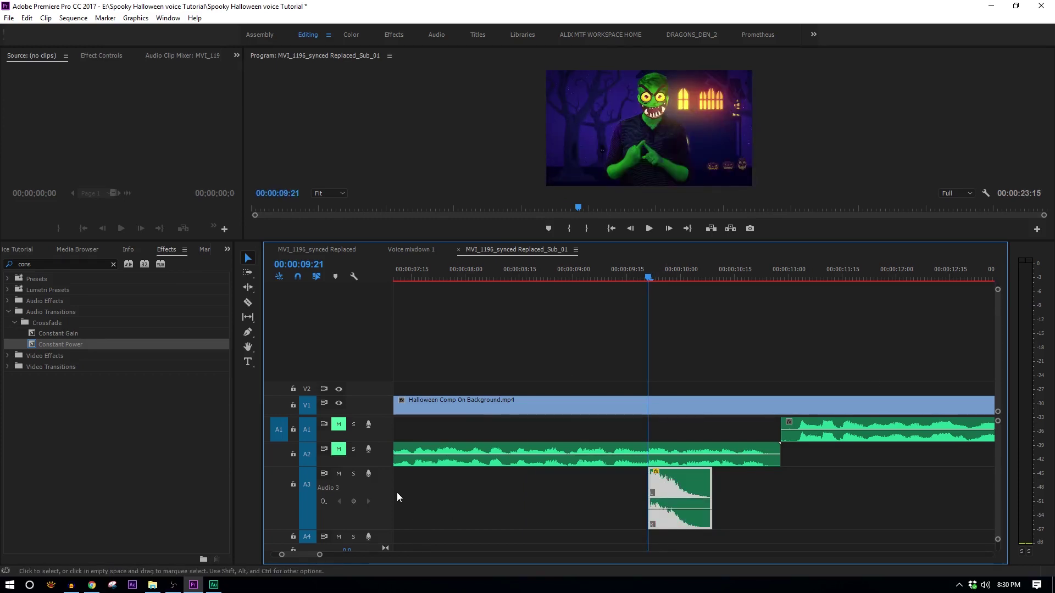
# Solo track A2 and play the sequence from about 8 seconds.
pyautogui.click(353, 449)
pyautogui.moveTo(321, 557); pyautogui.dragTo(346, 554)
pyautogui.click(631, 282)
pyautogui.press('space')
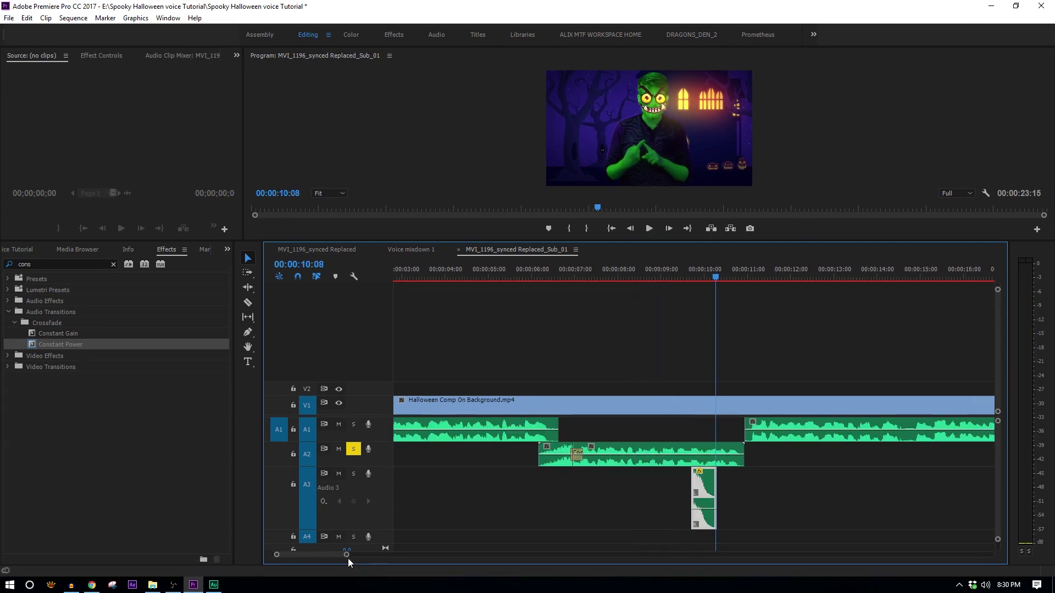
pyautogui.press('space')
# Pull the Audio 3 scream clip's volume down slightly and play the mix from the scream.
pyautogui.moveTo(347, 556); pyautogui.dragTo(311, 553)
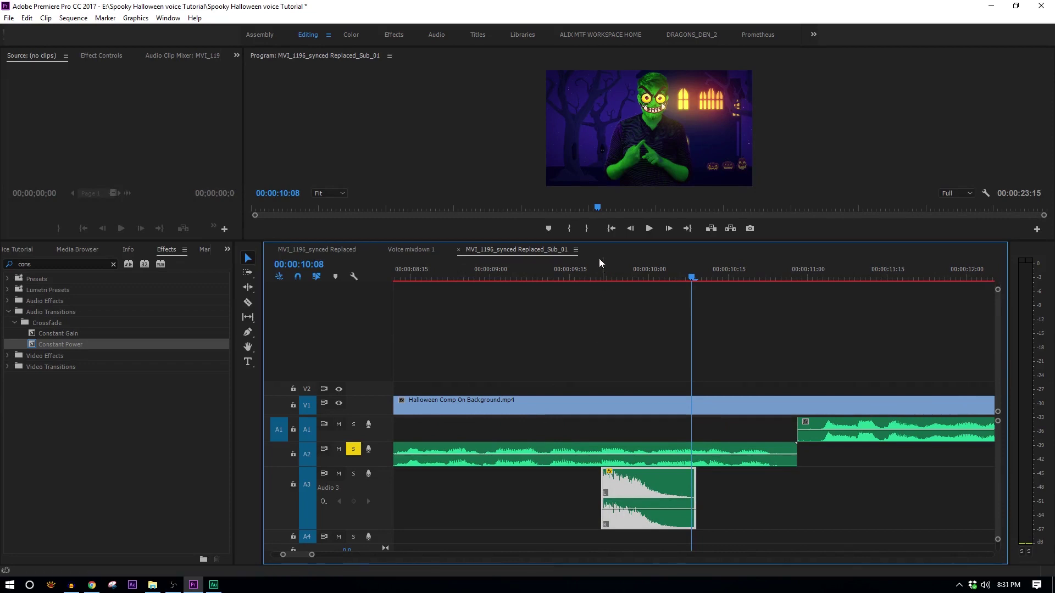
pyautogui.click(601, 275)
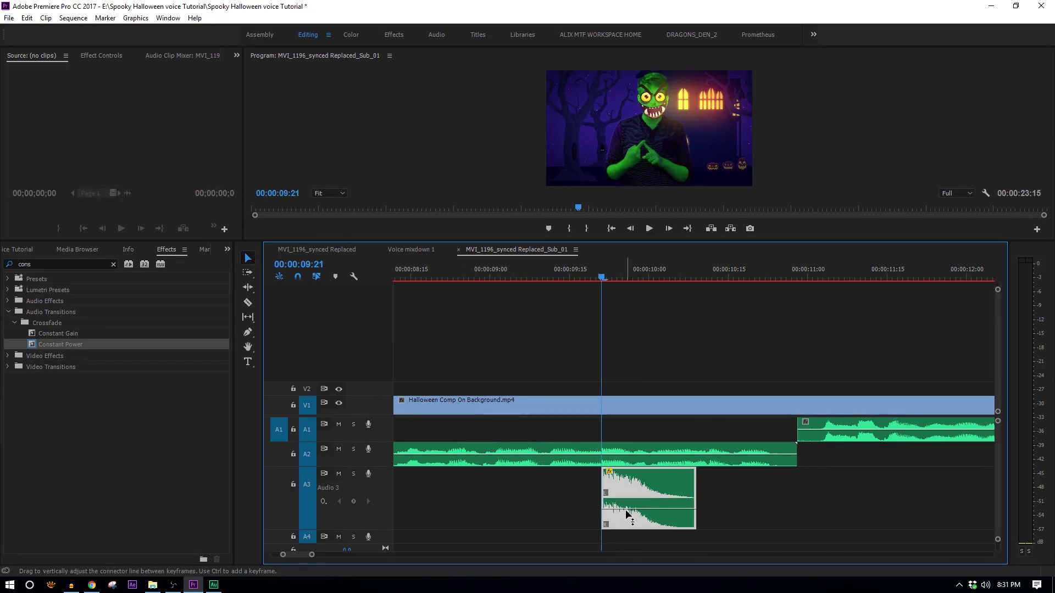
pyautogui.moveTo(626, 509); pyautogui.dragTo(628, 513)
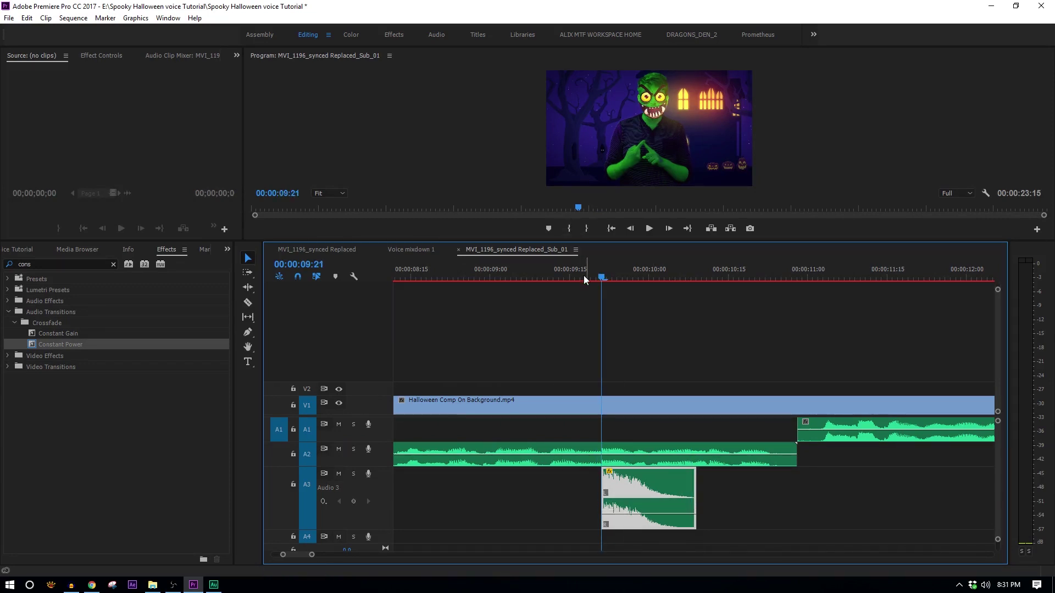
pyautogui.press('space')
pyautogui.press('space')
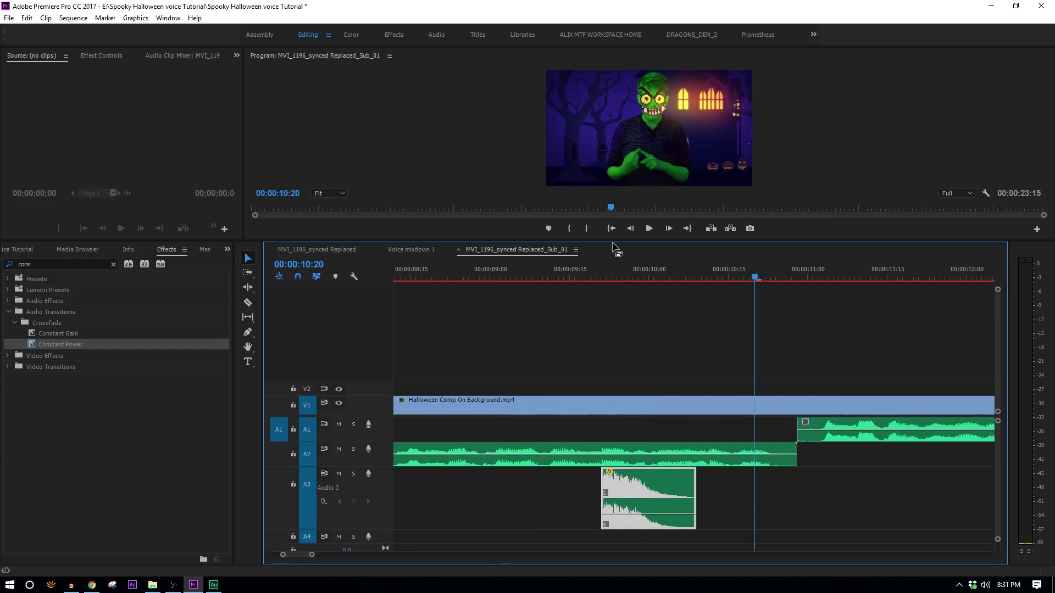
pyautogui.moveTo(609, 240); pyautogui.dragTo(608, 344)
pyautogui.moveTo(312, 555); pyautogui.dragTo(359, 555)
pyautogui.click(540, 376)
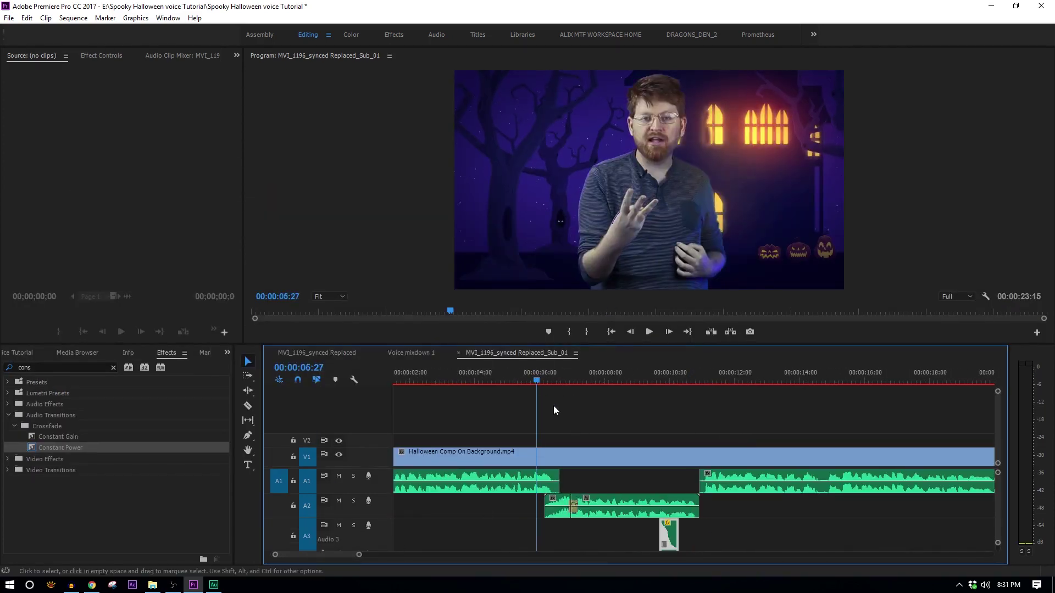
# Play to 00:00:14:19 and split the A1 voice clip there with the Razor tool.
pyautogui.press('space')
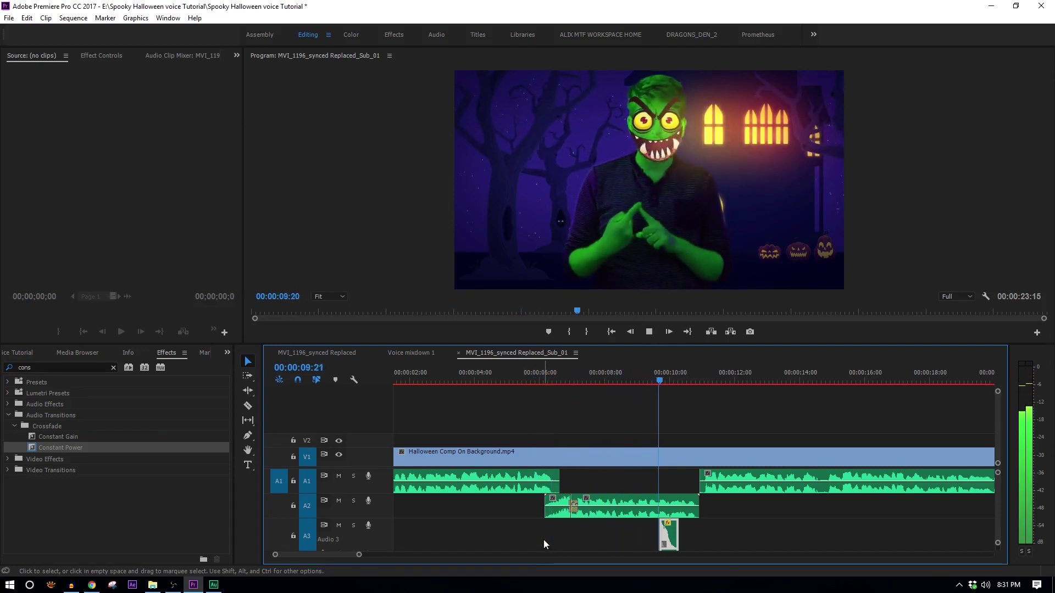
pyautogui.press('space')
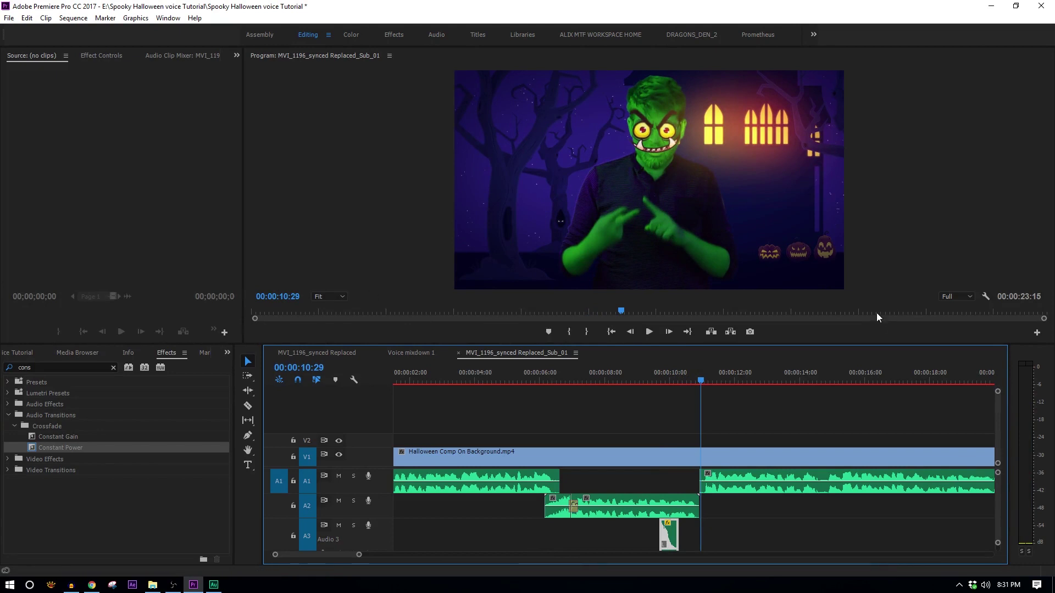
pyautogui.press('space')
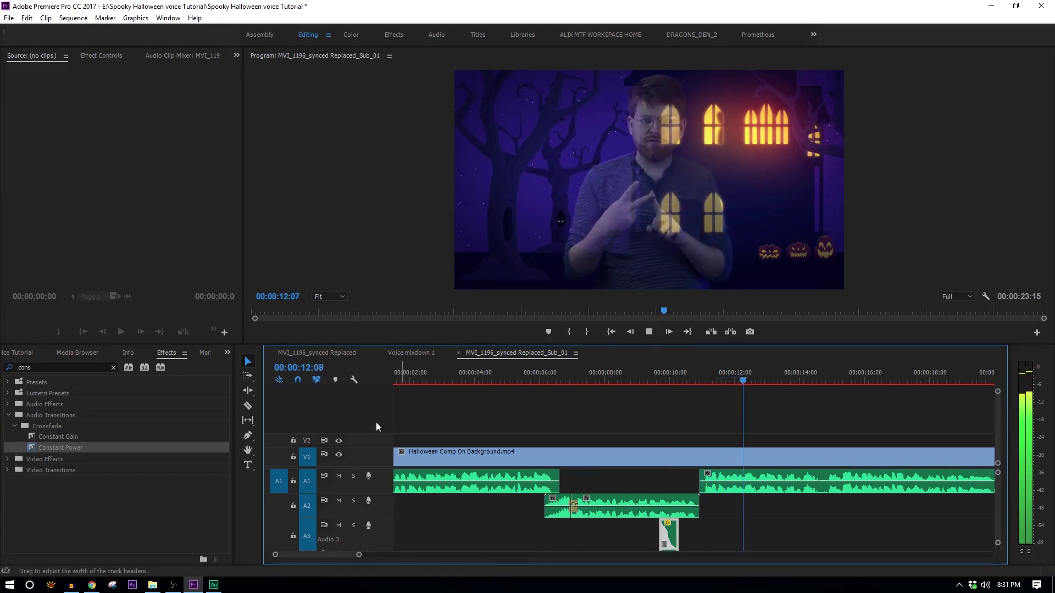
pyautogui.press('c')
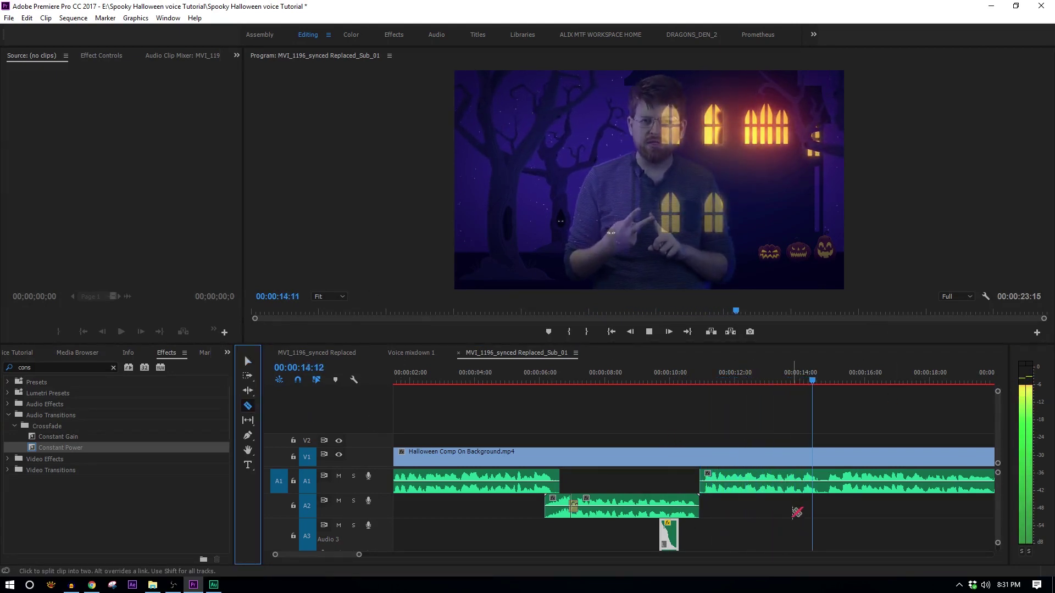
pyautogui.press('space')
pyautogui.click(821, 473)
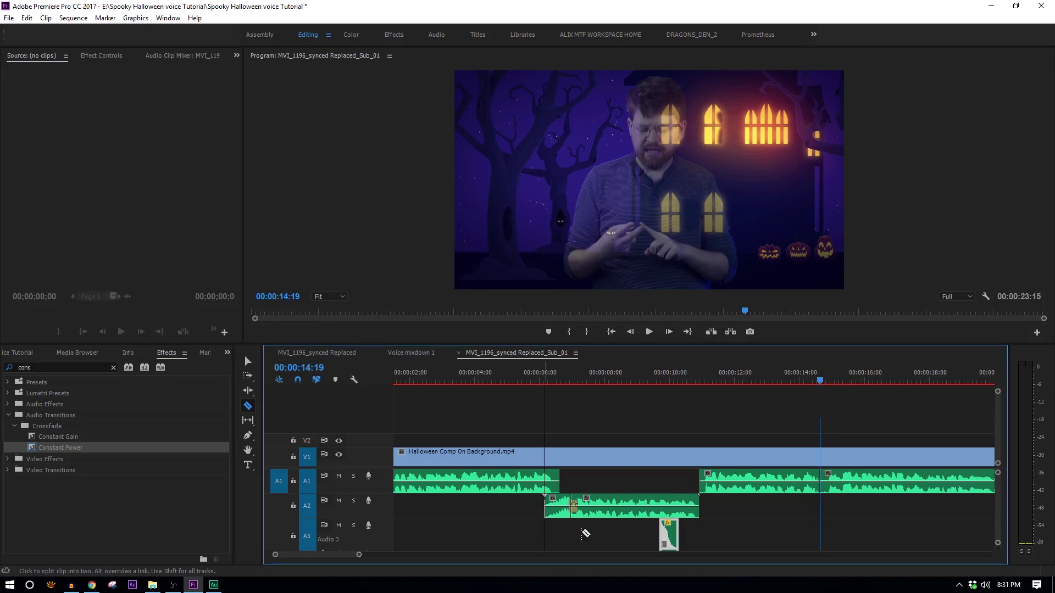
# Open the piece before the cut in Adobe Audition with Edit Clip In Adobe Audition.
pyautogui.press('v')
pyautogui.rightClick(736, 481)
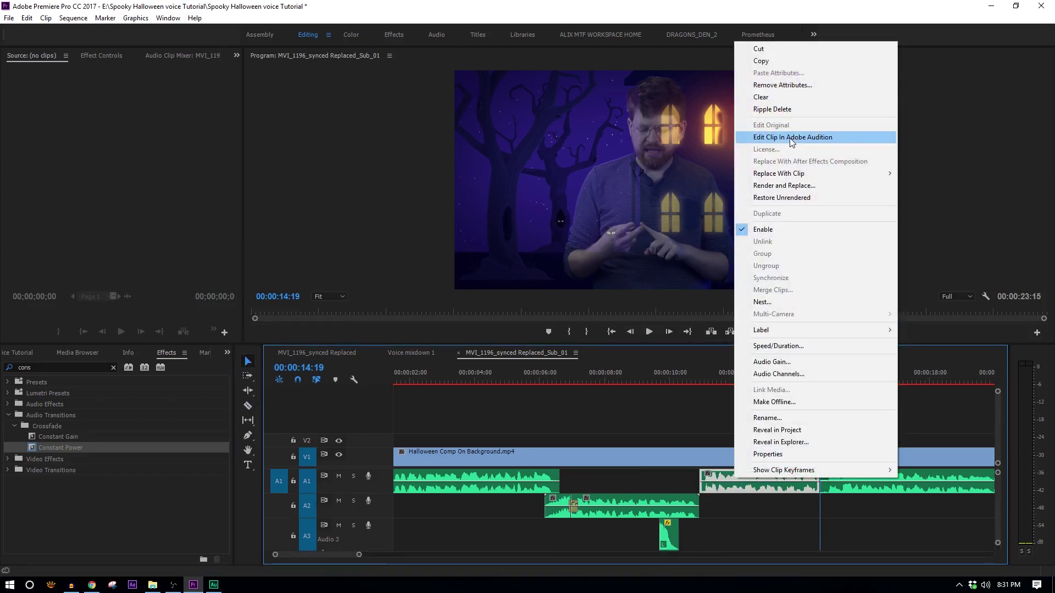
pyautogui.click(784, 186)
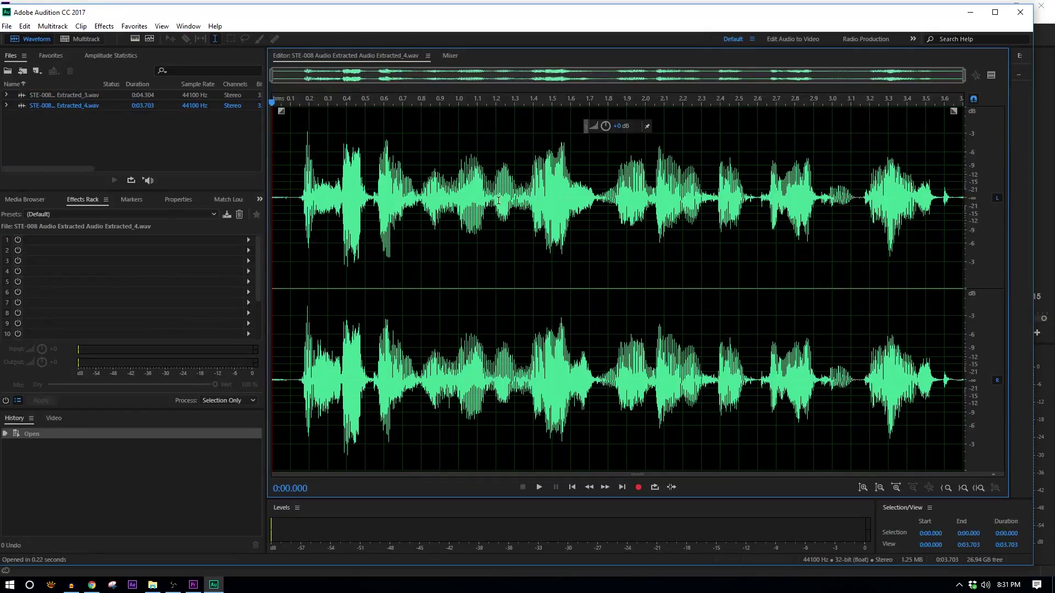
# Reverse the entire extracted voice clip and play the reversed audio.
pyautogui.hotkey('ctrl', 'a')
pyautogui.click(851, 219)
pyautogui.hotkey('ctrl', 'a')
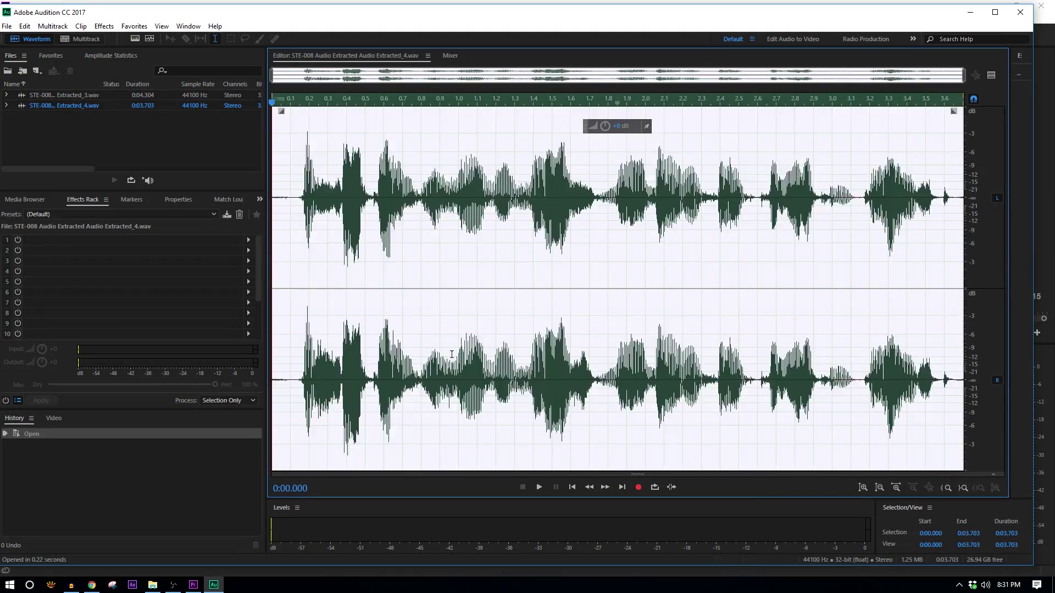
pyautogui.click(99, 28)
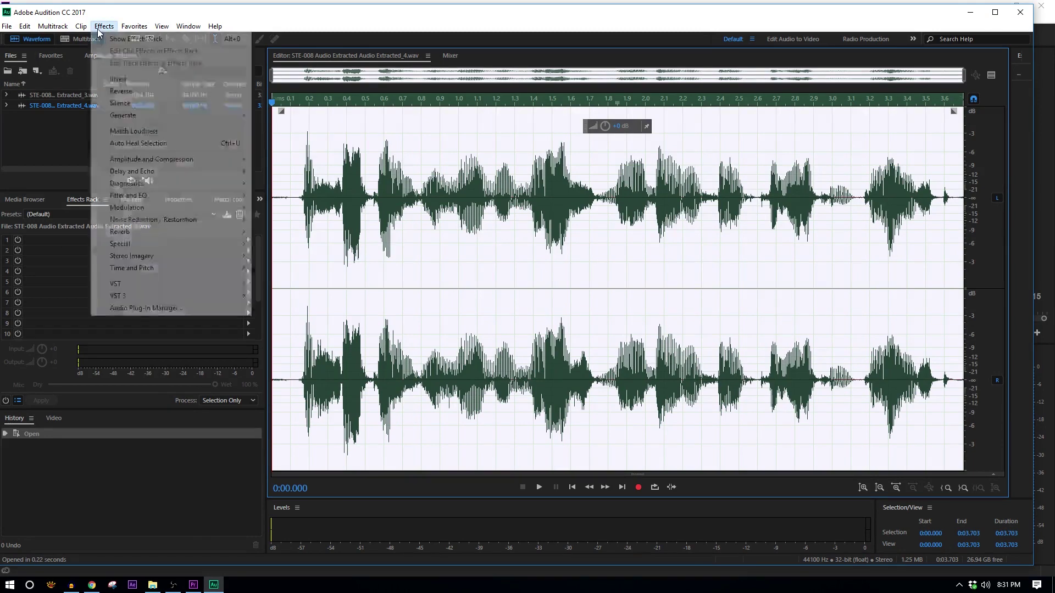
pyautogui.click(152, 91)
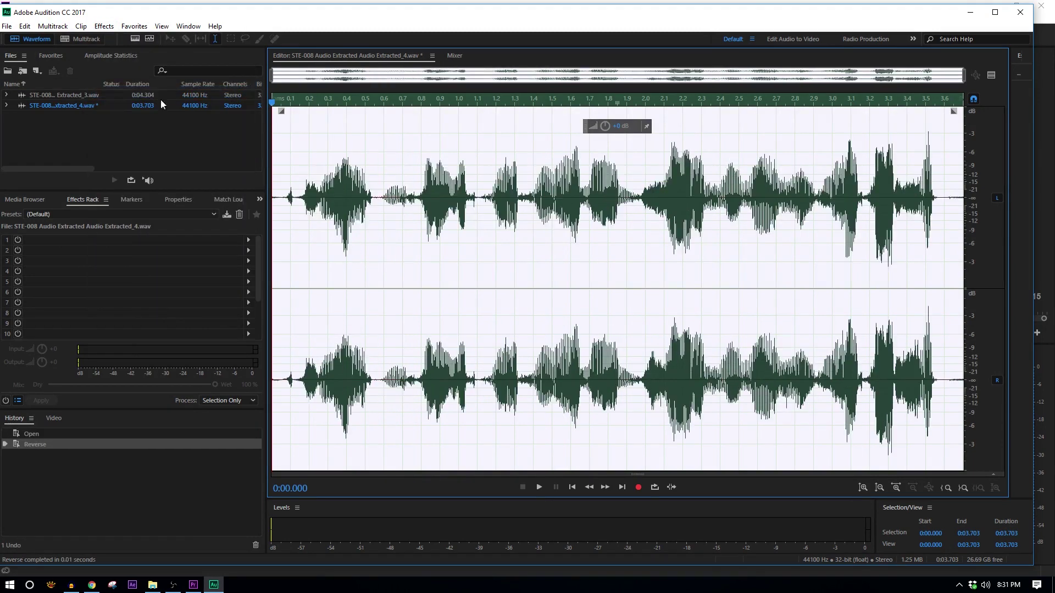
pyautogui.click(279, 187)
pyautogui.press('space')
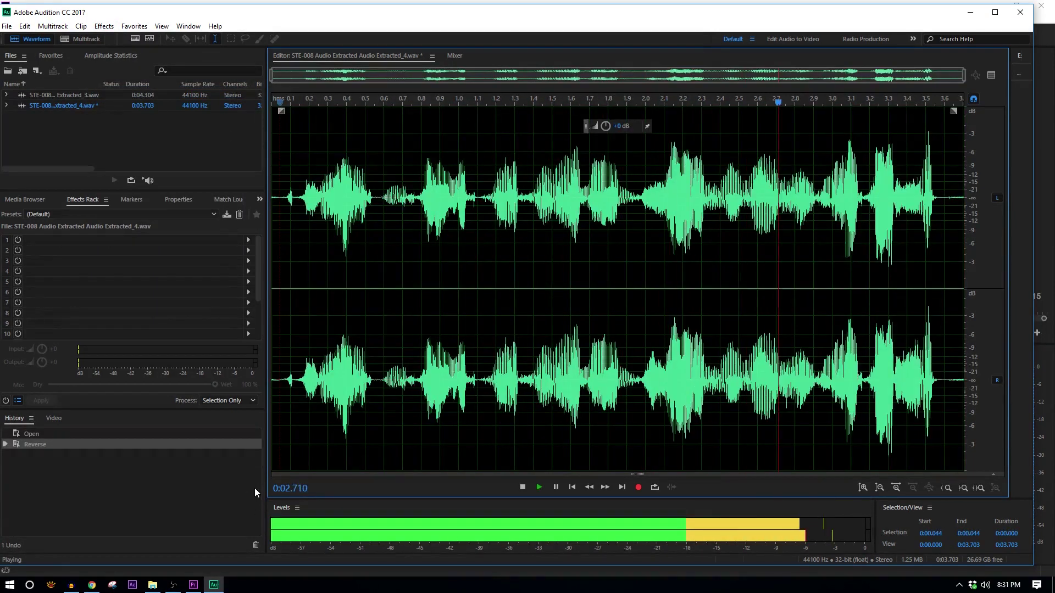
pyautogui.press('space')
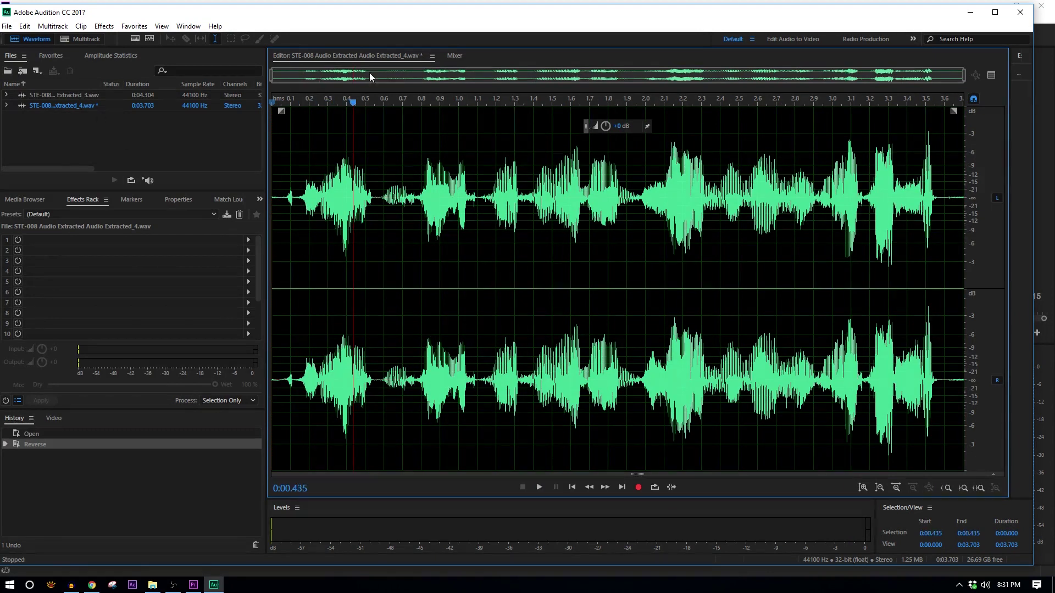
# Insert 5 seconds of silence at the end of the reversed audio.
pyautogui.click(962, 195)
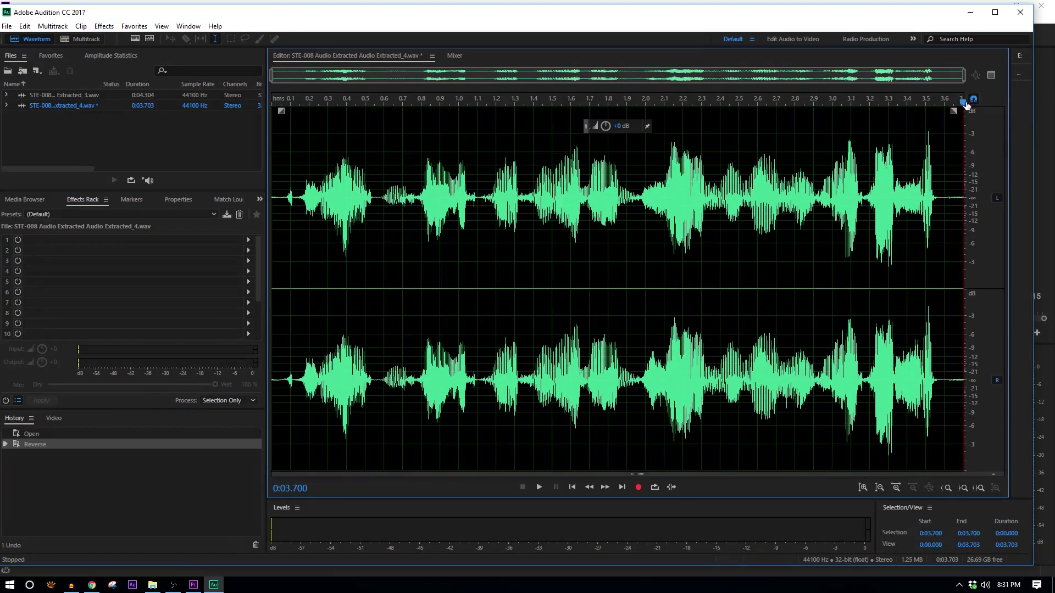
pyautogui.click(25, 26)
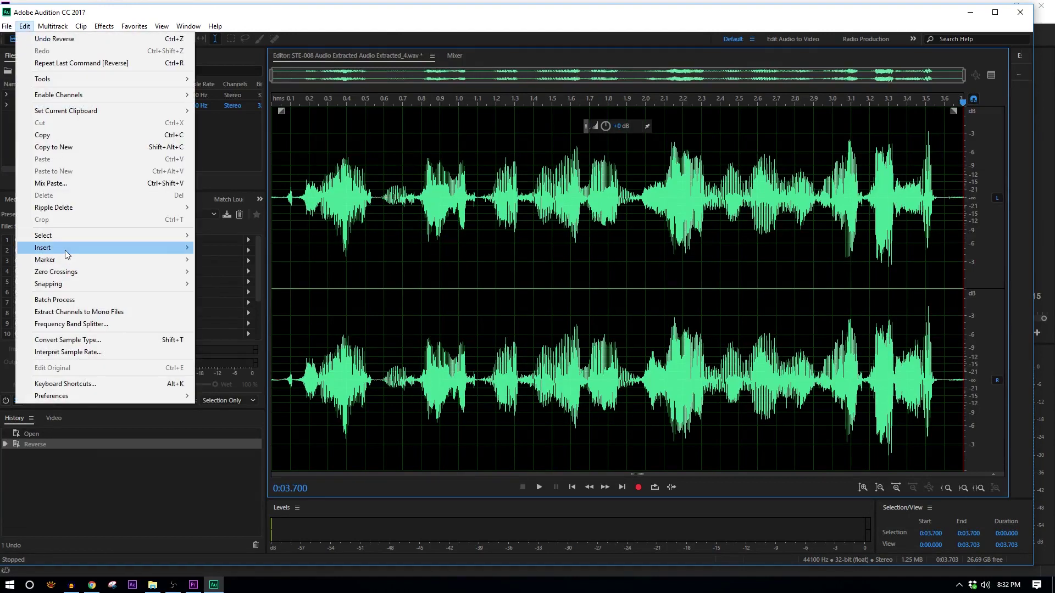
pyautogui.moveTo(76, 250)
pyautogui.click(279, 274)
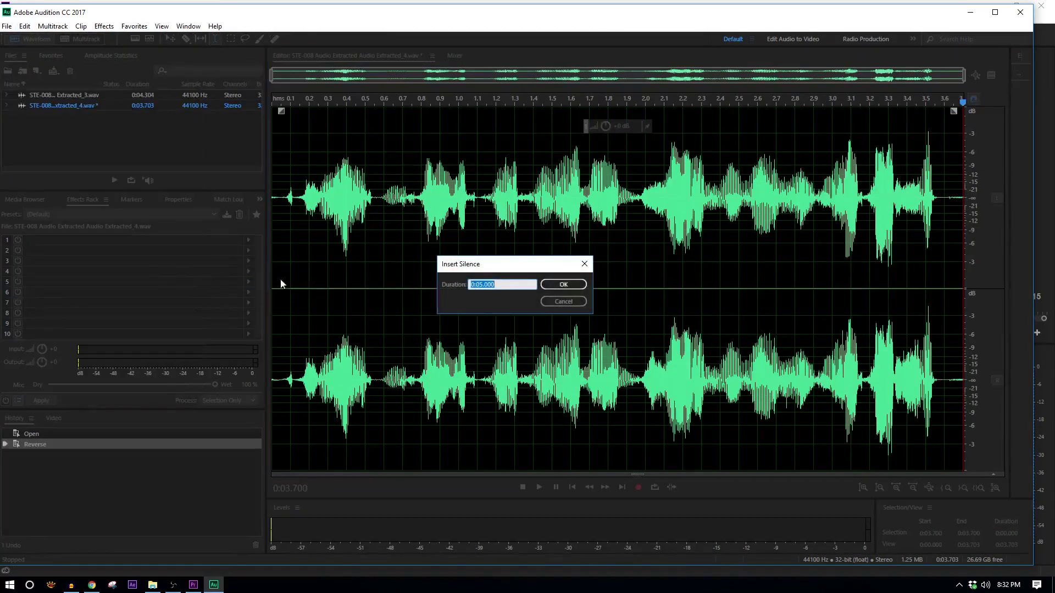
pyautogui.click(575, 286)
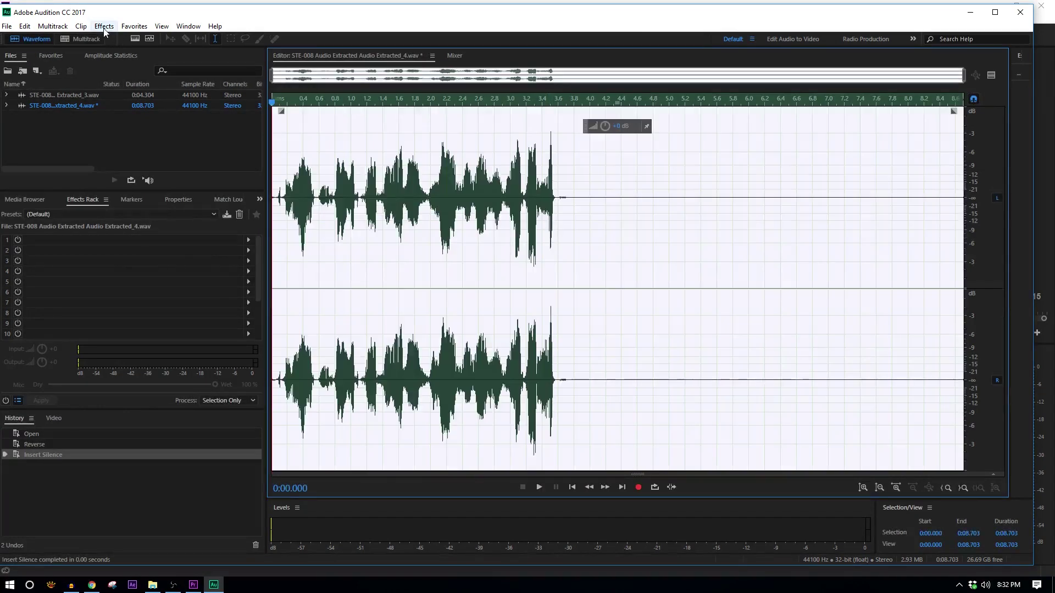
# Open Full Reverb and preview the default and Large Auditorium presets.
pyautogui.click(104, 28)
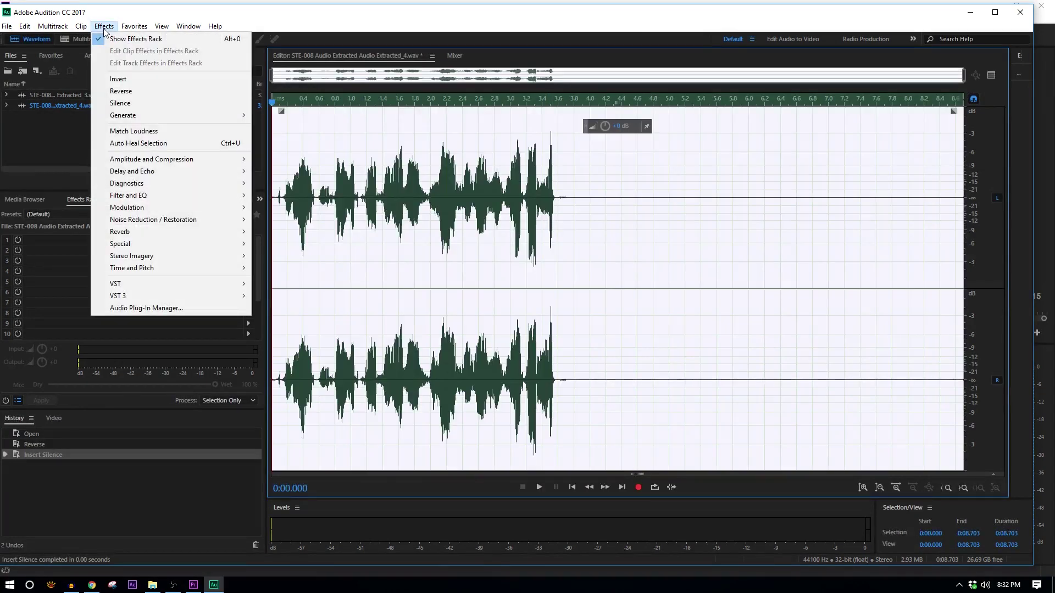
pyautogui.moveTo(168, 236)
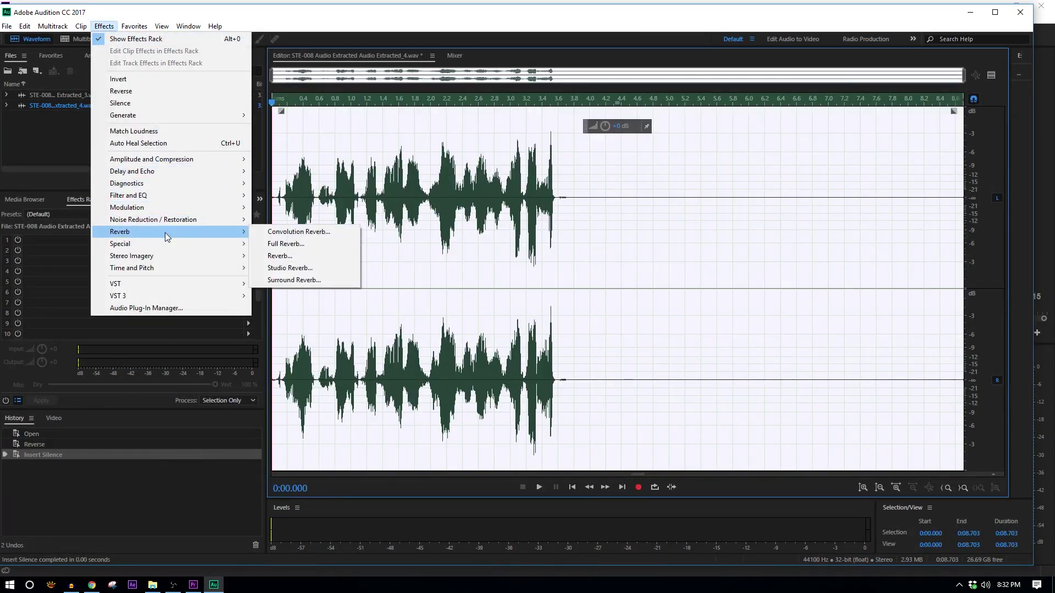
pyautogui.click(301, 244)
pyautogui.moveTo(410, 141); pyautogui.dragTo(621, 103)
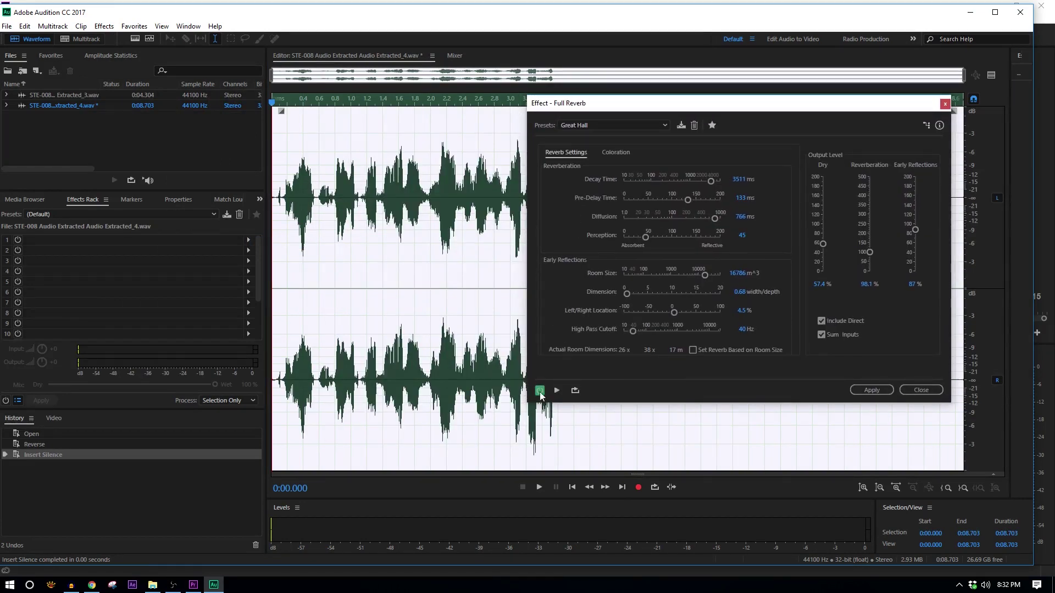
pyautogui.moveTo(581, 104); pyautogui.dragTo(518, 111)
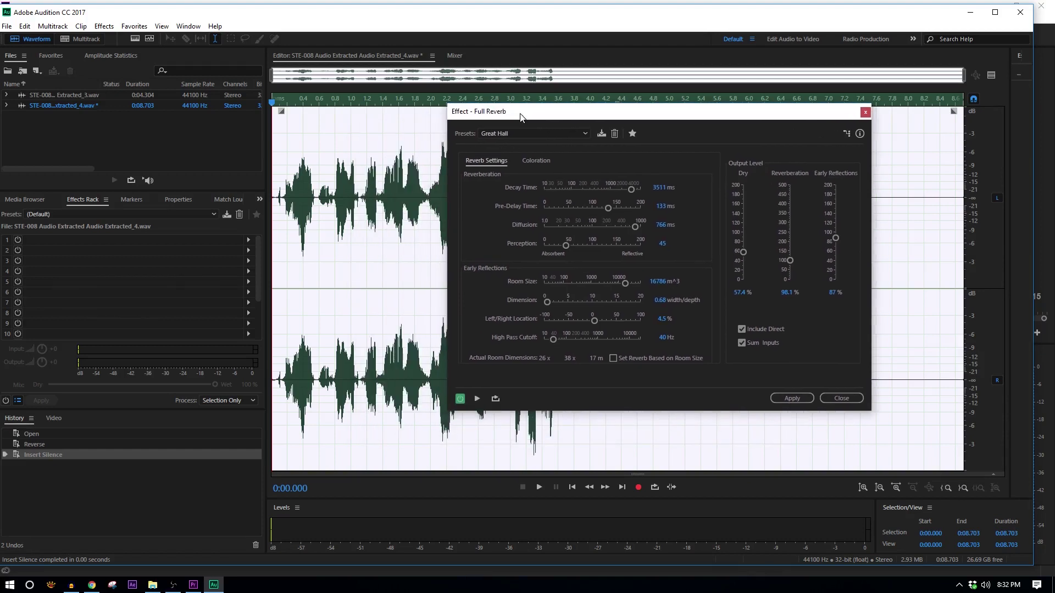
pyautogui.click(477, 398)
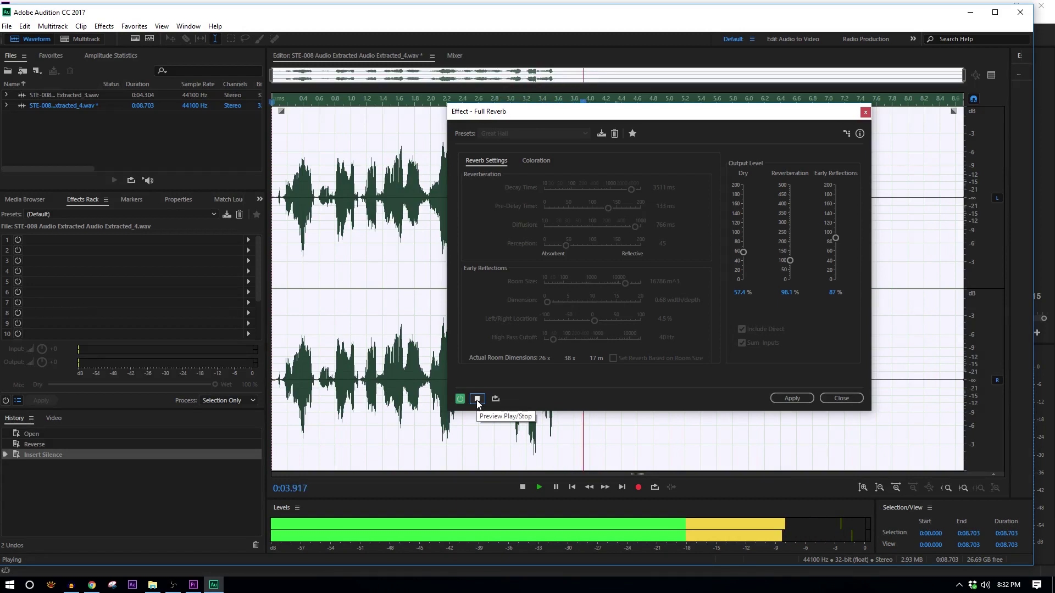
pyautogui.click(477, 398)
pyautogui.click(541, 133)
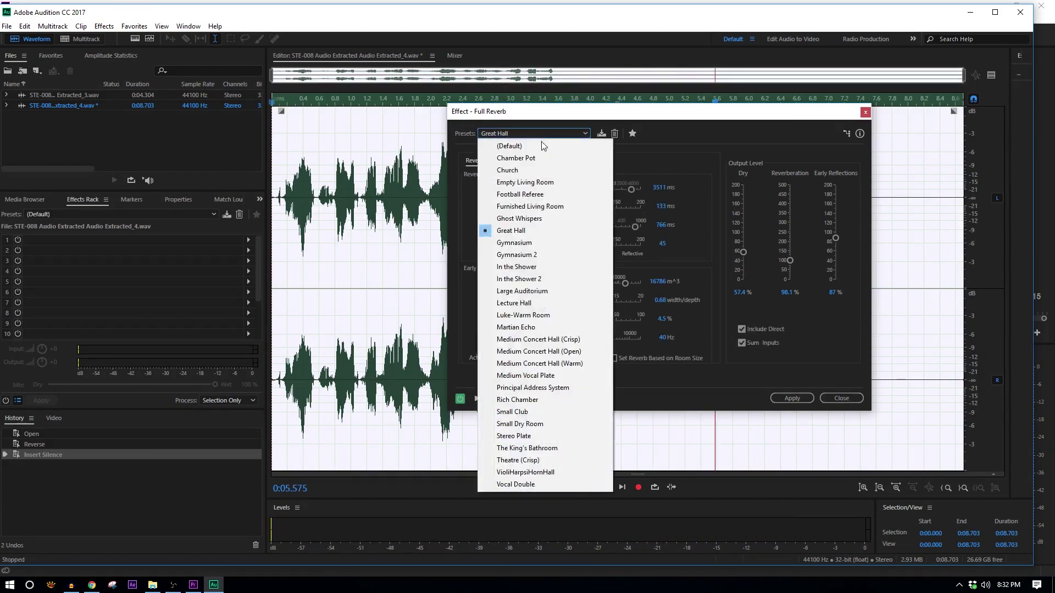
pyautogui.click(553, 289)
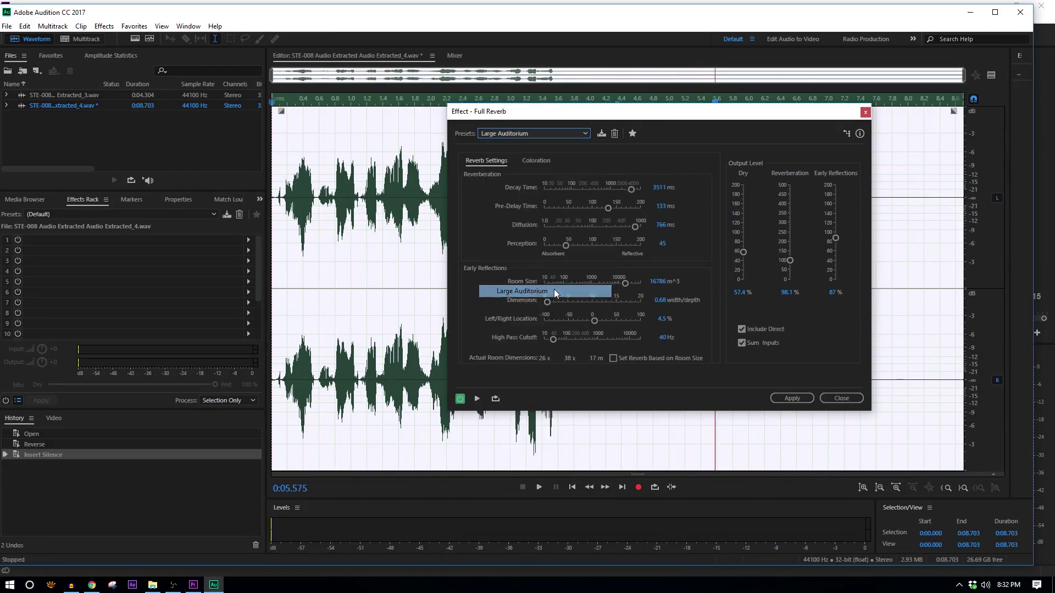
pyautogui.click(477, 400)
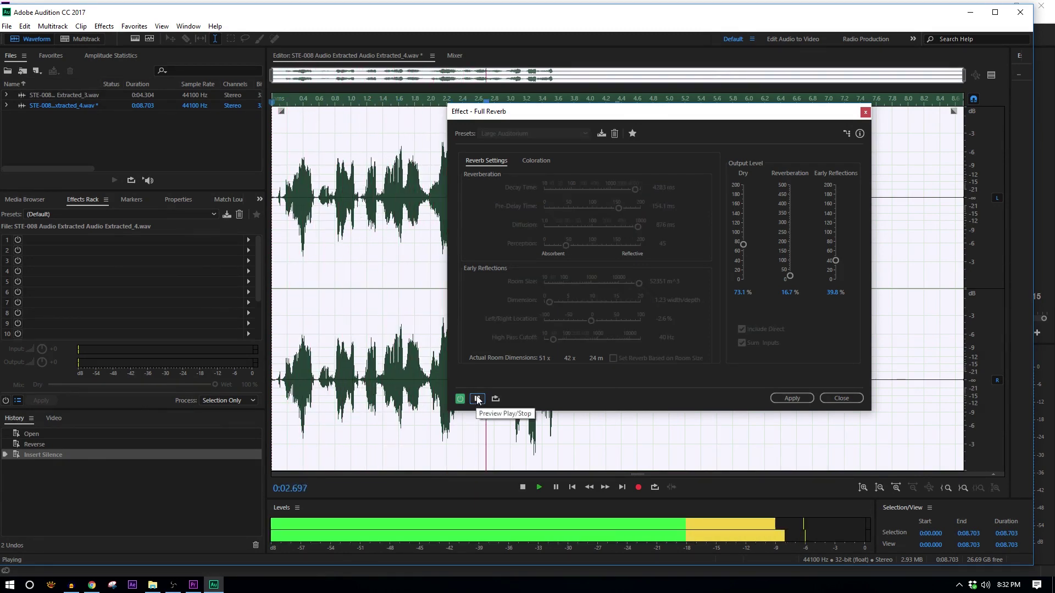
pyautogui.click(477, 399)
# Switch Full Reverb to the Ghost Whispers preset and preview it.
pyautogui.click(529, 134)
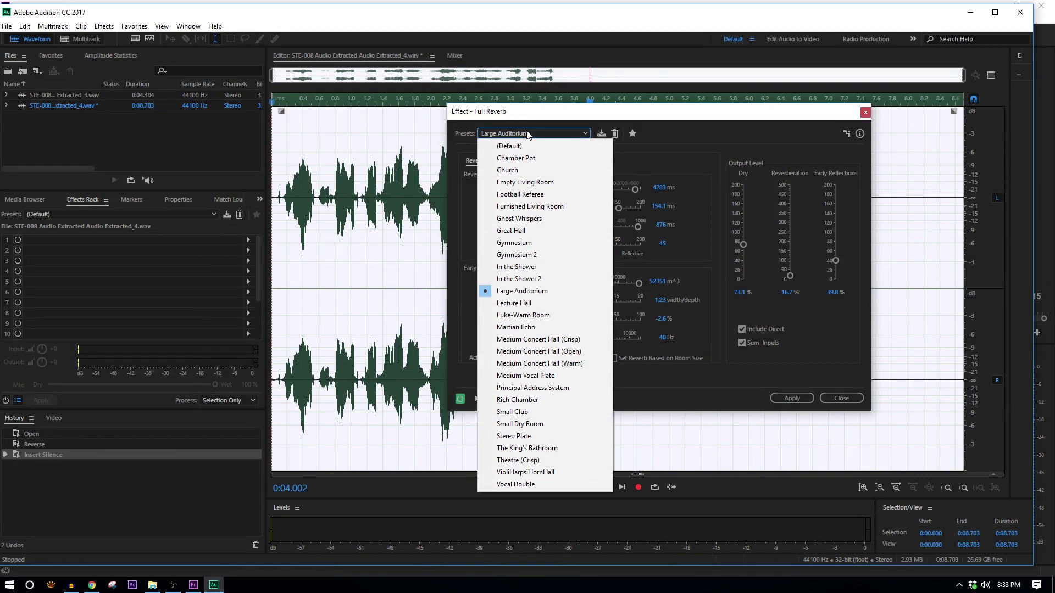
pyautogui.click(470, 130)
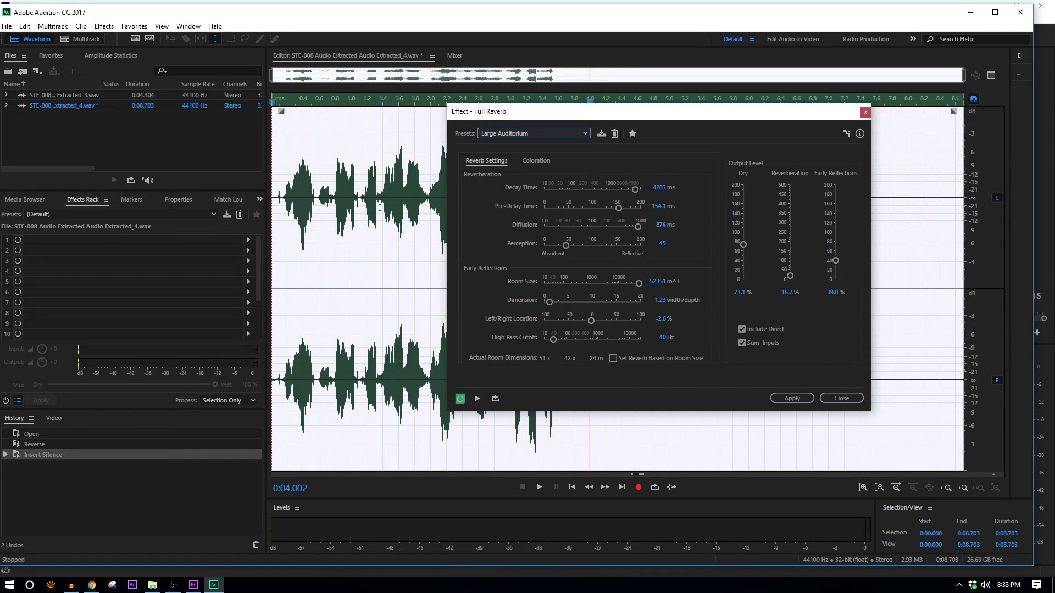
pyautogui.click(517, 133)
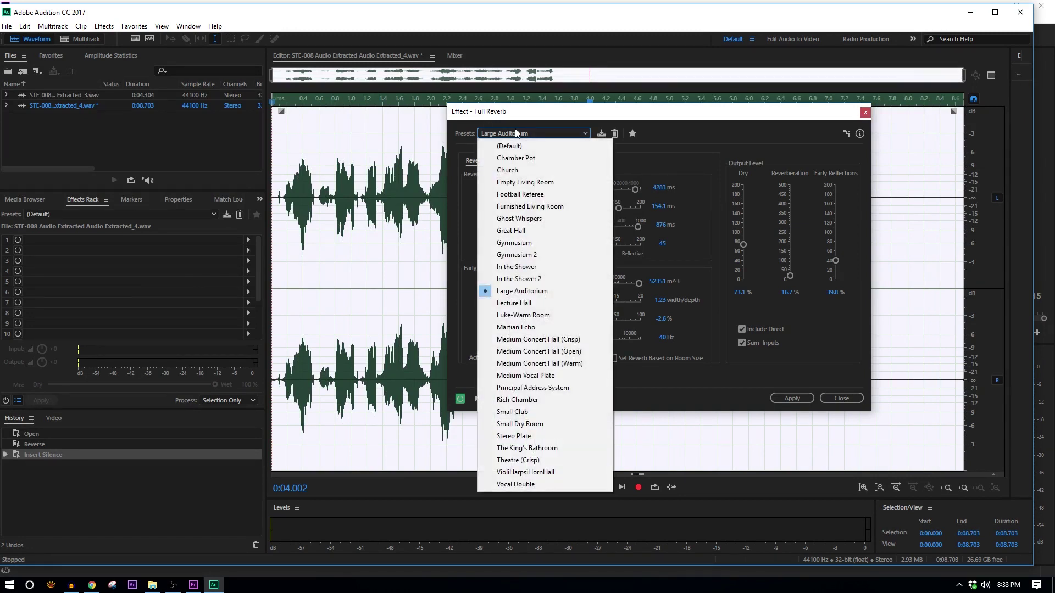
pyautogui.click(536, 220)
pyautogui.click(477, 400)
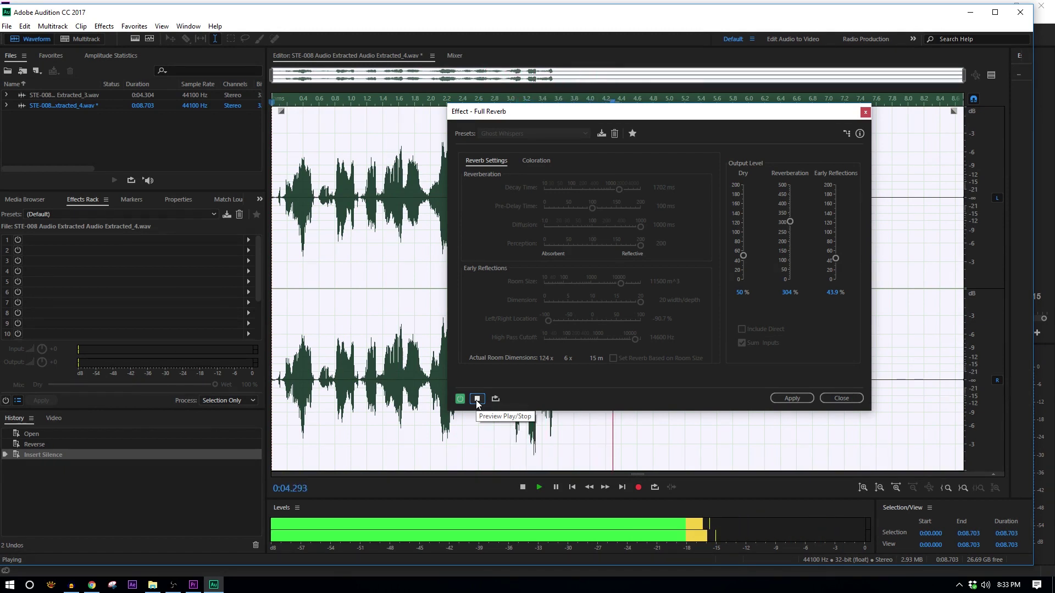
pyautogui.click(476, 400)
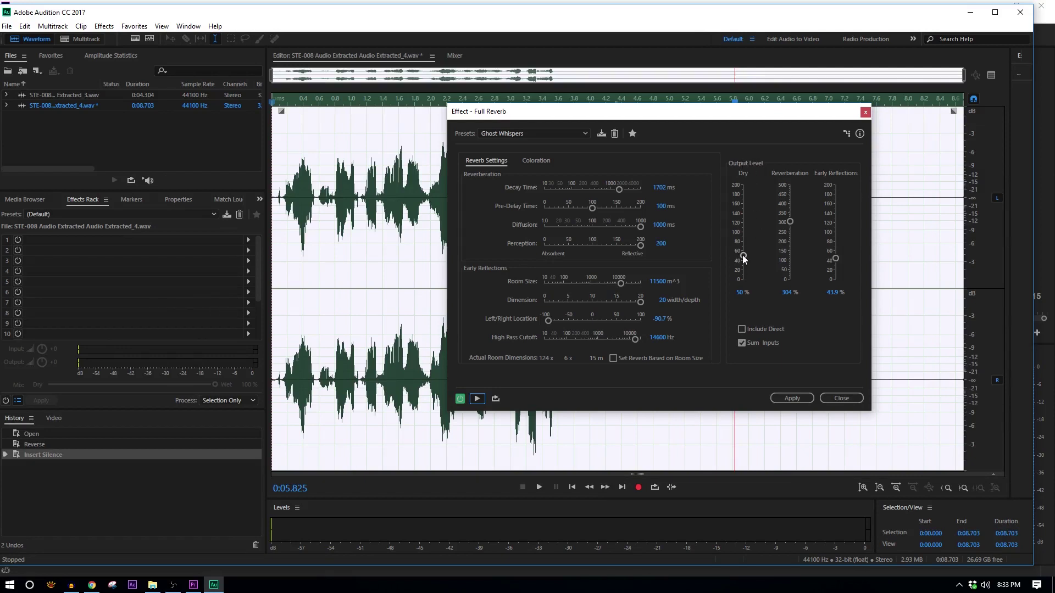
# Set Dry 80.2%, Reverberation 190.6%, Early Reflections 29.9%, preview, and apply.
pyautogui.moveTo(743, 255); pyautogui.dragTo(745, 235)
pyautogui.moveTo(748, 242); pyautogui.dragTo(762, 236)
pyautogui.moveTo(838, 267); pyautogui.dragTo(836, 265)
pyautogui.moveTo(790, 233); pyautogui.dragTo(791, 243)
pyautogui.click(479, 397)
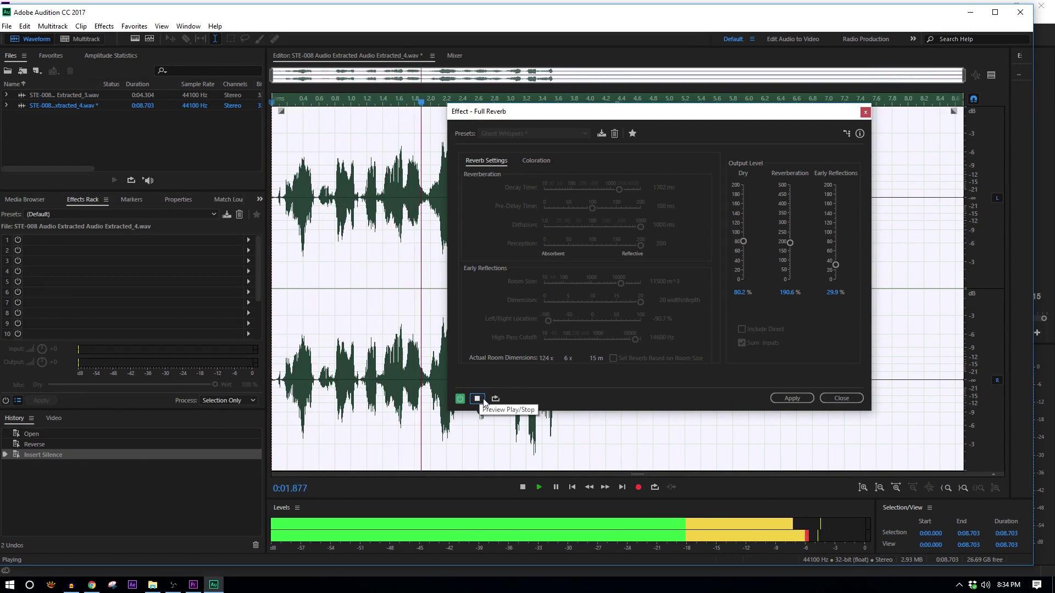
pyautogui.click(480, 400)
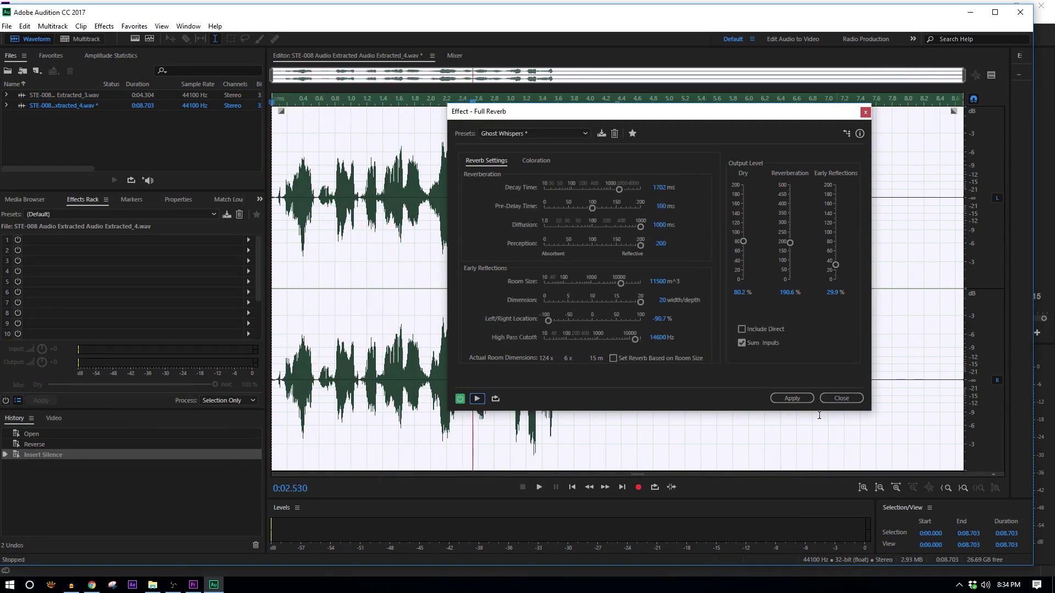
pyautogui.click(791, 398)
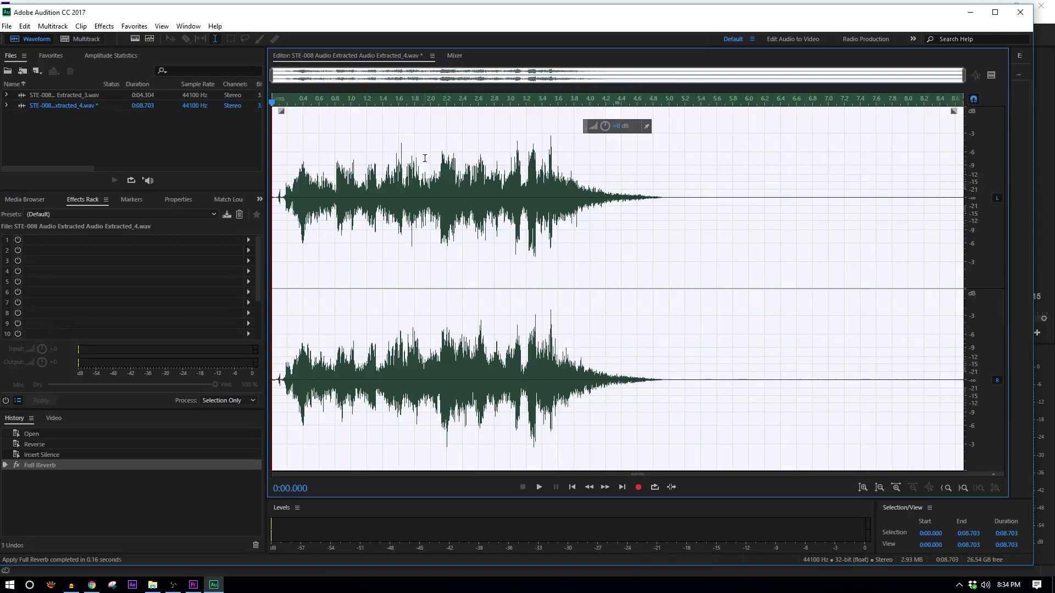
# Reverse the reverbed clip again and play it back from about 3.6 seconds.
pyautogui.click(104, 28)
pyautogui.click(157, 94)
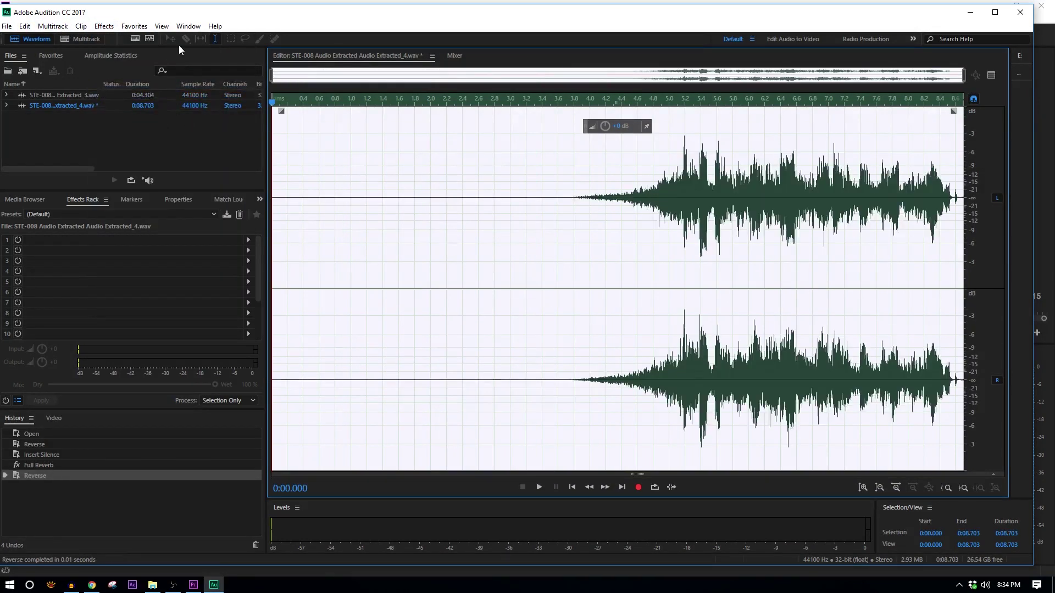
pyautogui.click(560, 183)
pyautogui.press('space')
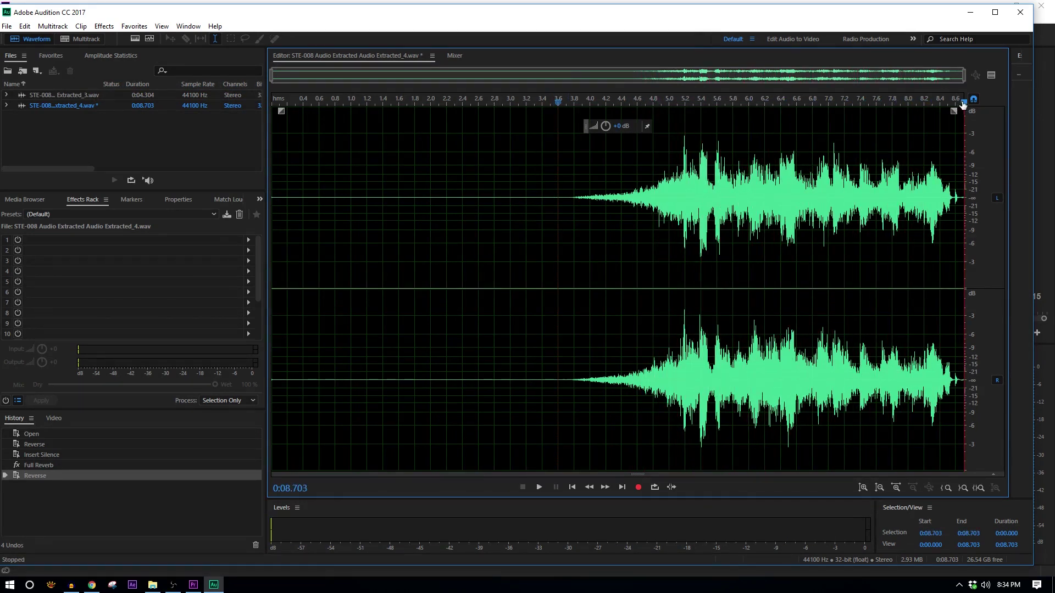
pyautogui.click(537, 102)
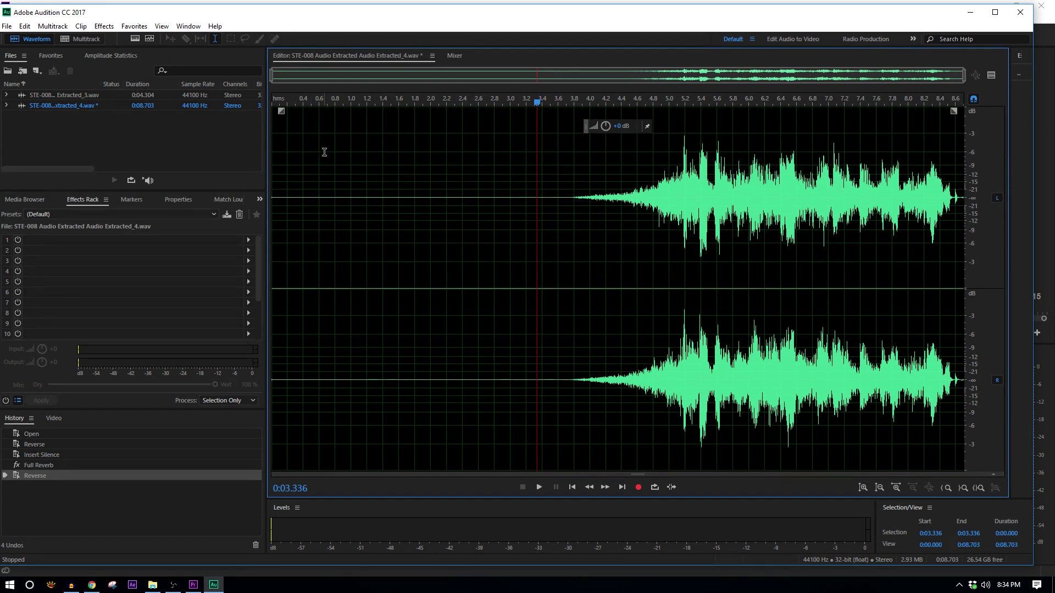
# Leave the Edit menu unused and switch back to Premiere Pro.
pyautogui.click(25, 26)
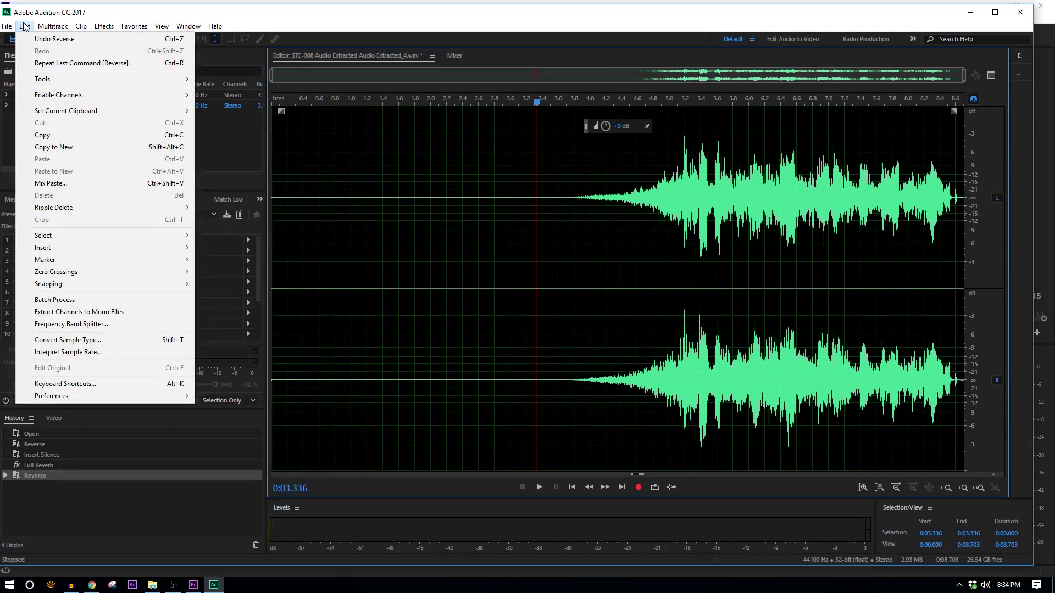
pyautogui.click(104, 26)
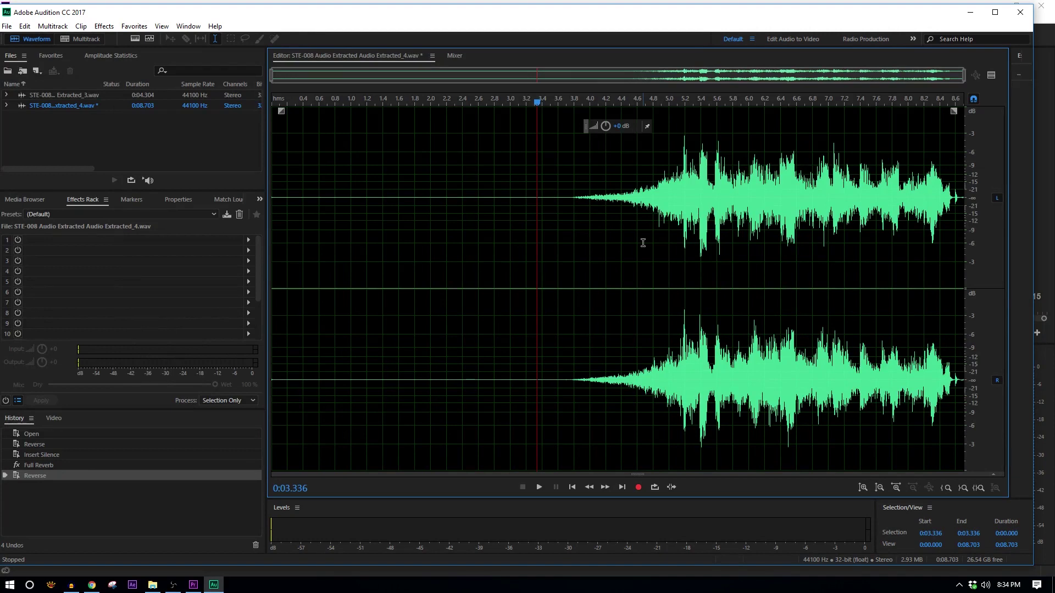
pyautogui.hotkey('alt', 'Tab')
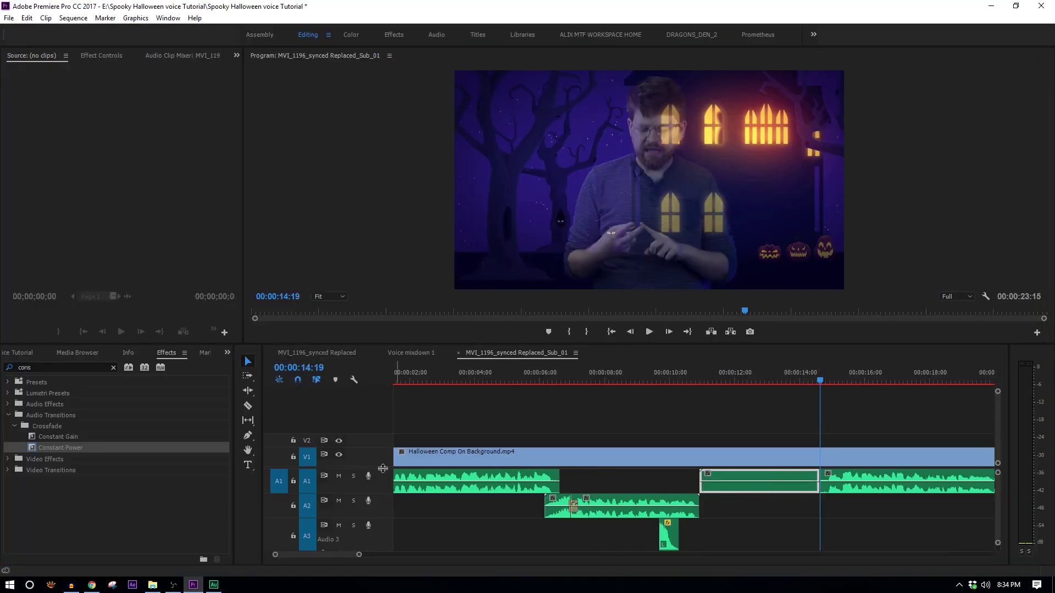
# Expand track A1 to show its waveform and play from just before the edited clip.
pyautogui.moveTo(381, 483); pyautogui.dragTo(382, 479)
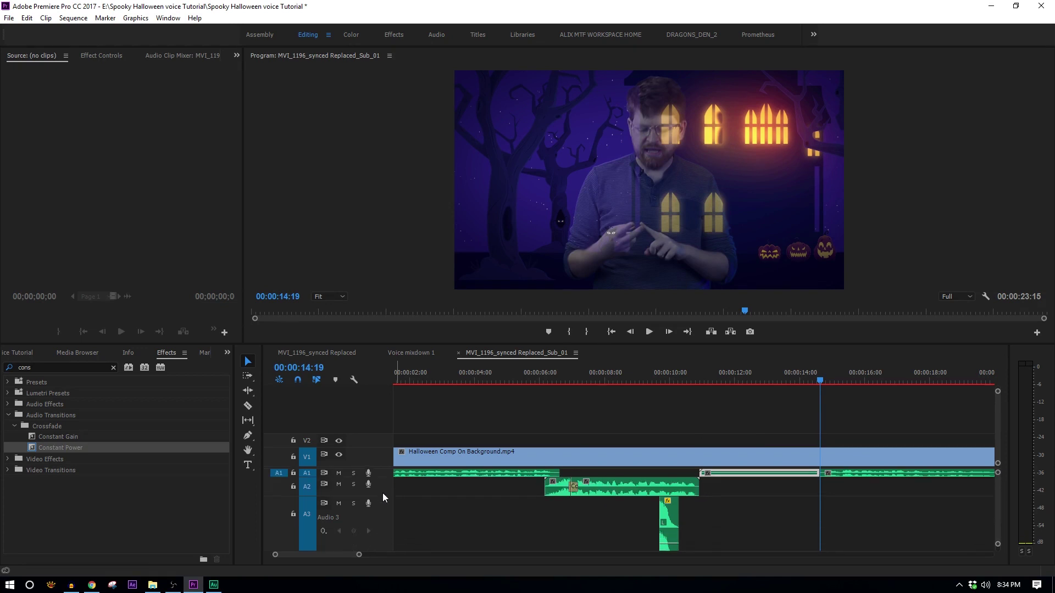
pyautogui.doubleClick(382, 474)
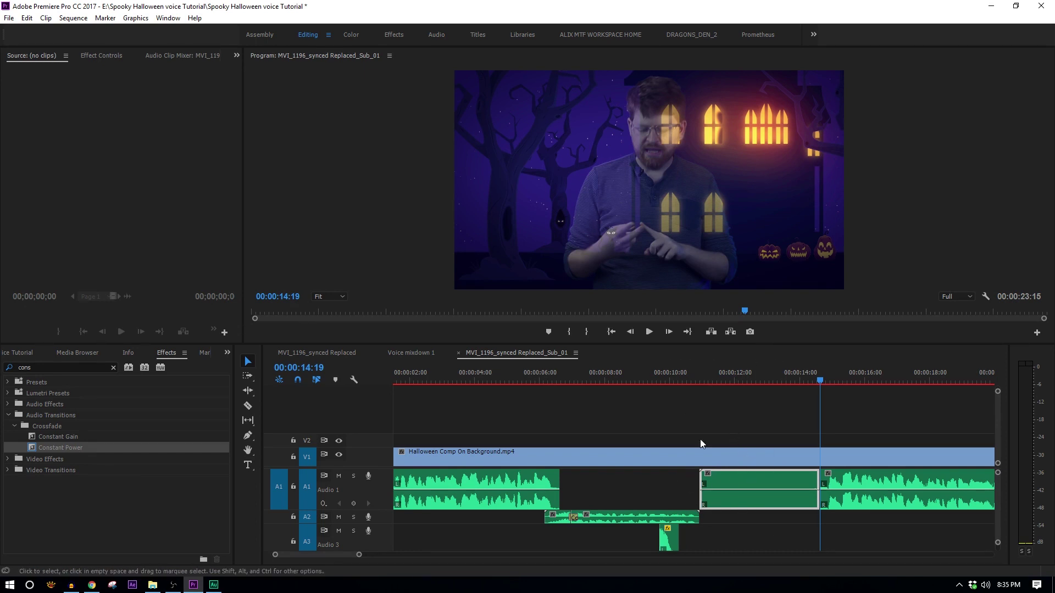
pyautogui.click(720, 379)
pyautogui.press('space')
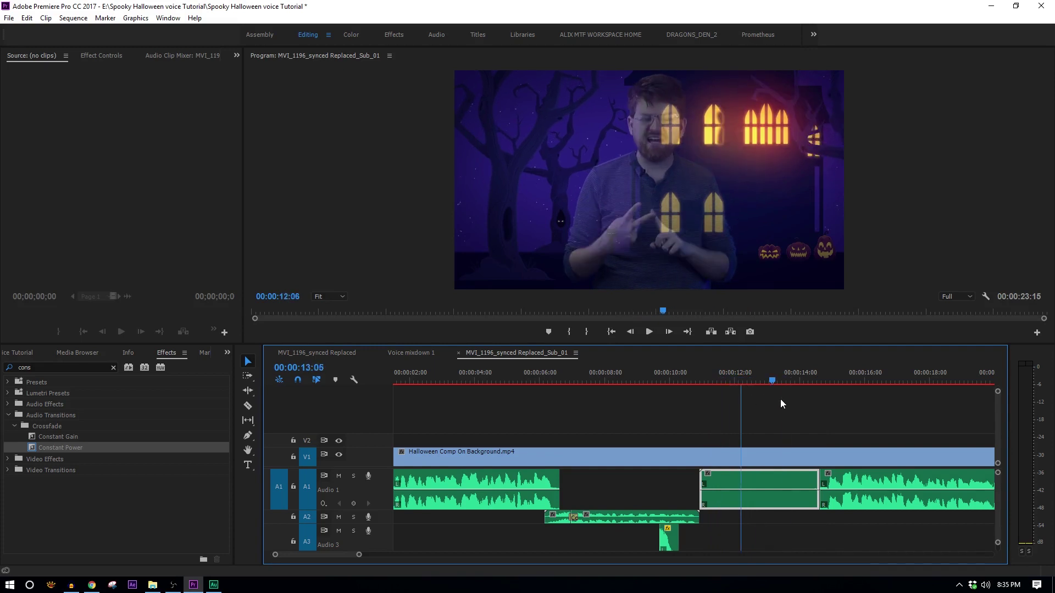
# Move the reverse-reverb clip from A1 to A4 at about 00:00:05:28 and play it.
pyautogui.doubleClick(381, 485)
pyautogui.doubleClick(376, 513)
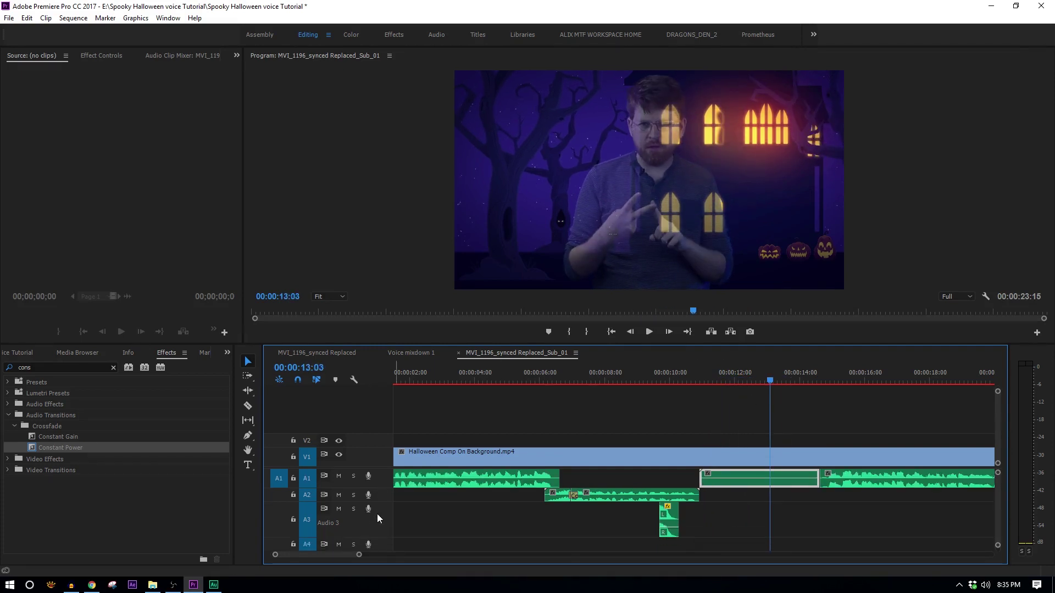
pyautogui.moveTo(766, 485); pyautogui.dragTo(983, 516)
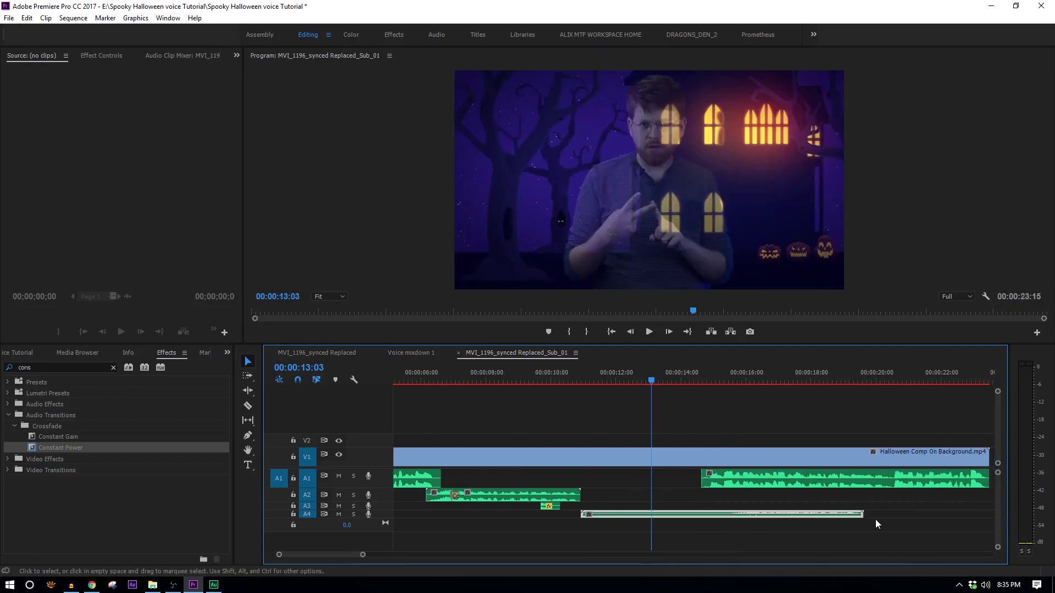
pyautogui.doubleClick(387, 515)
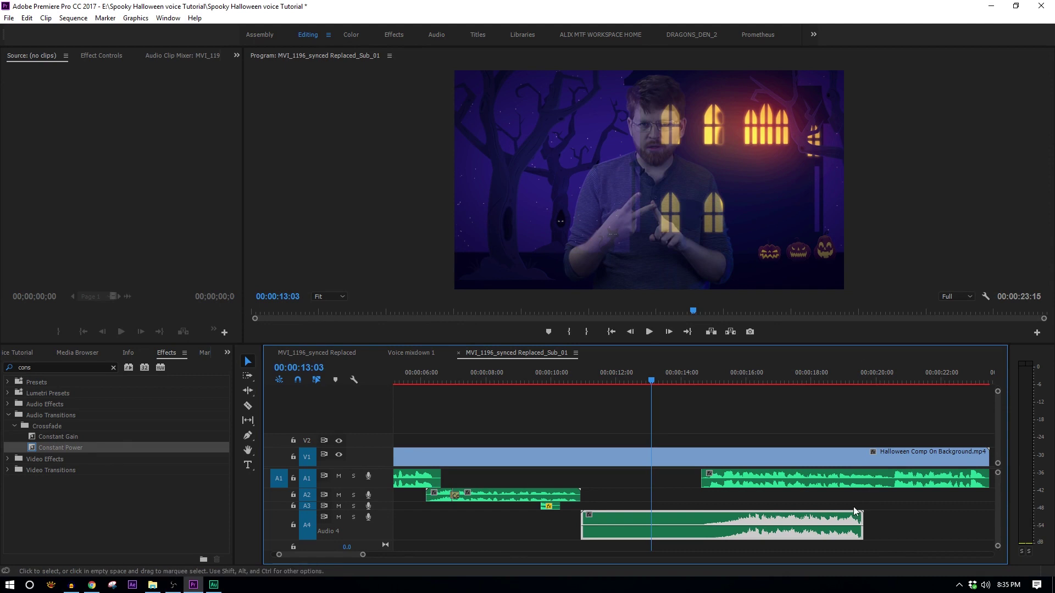
pyautogui.moveTo(829, 522); pyautogui.dragTo(668, 516)
pyautogui.click(687, 378)
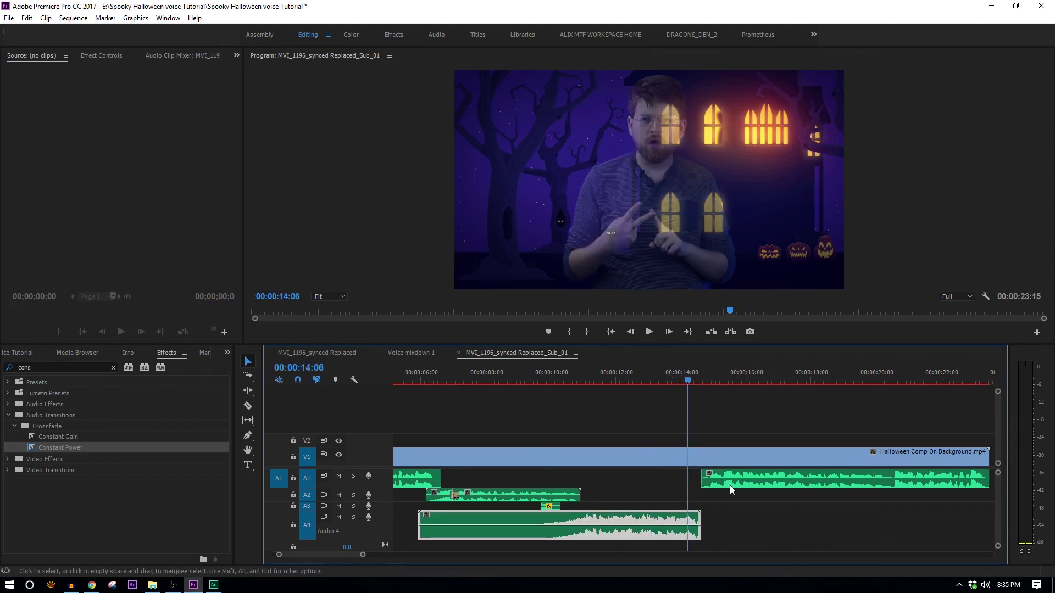
pyautogui.moveTo(635, 368); pyautogui.dragTo(417, 373)
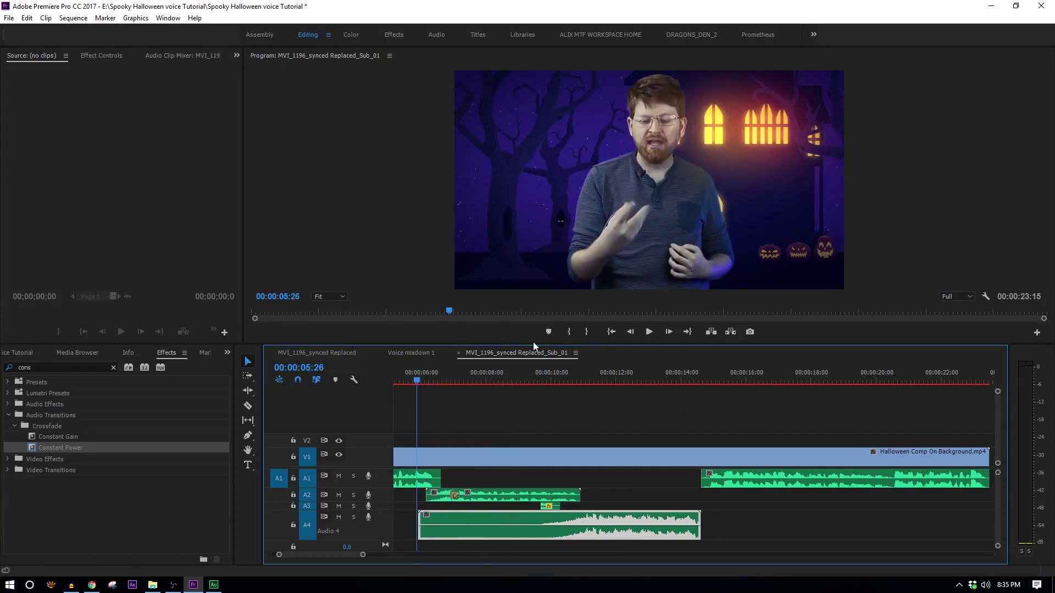
pyautogui.click(649, 331)
pyautogui.scroll(3, 757, 430)
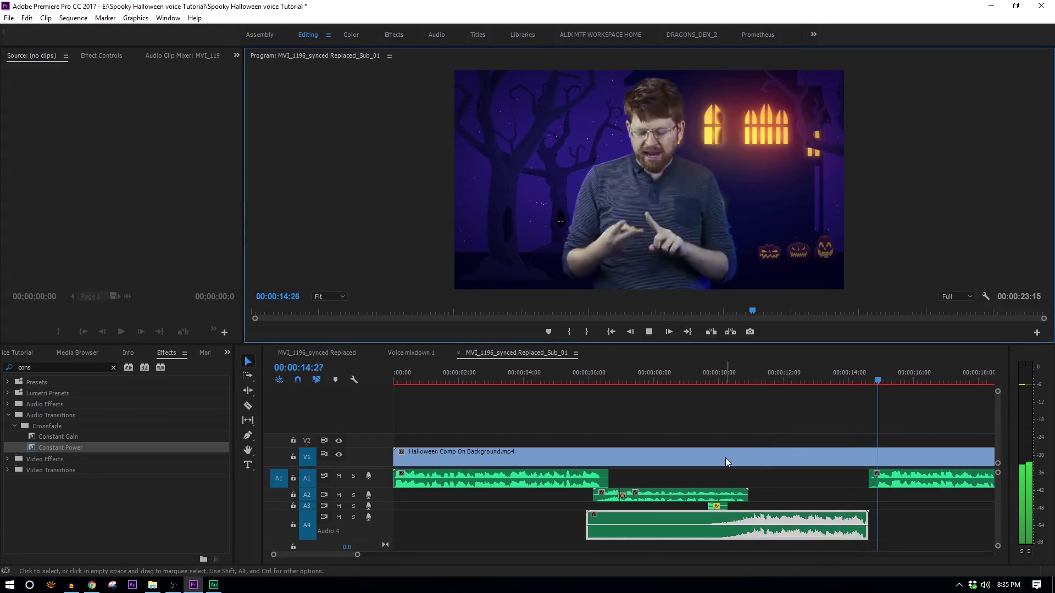
# Bring the sound-effects website forward, enlarge the browser, and start a new sound search.
pyautogui.hotkey('alt', 'Tab')
pyautogui.moveTo(528, 96); pyautogui.dragTo(508, 5)
pyautogui.scroll(2, 412, 365)
pyautogui.click(649, 142)
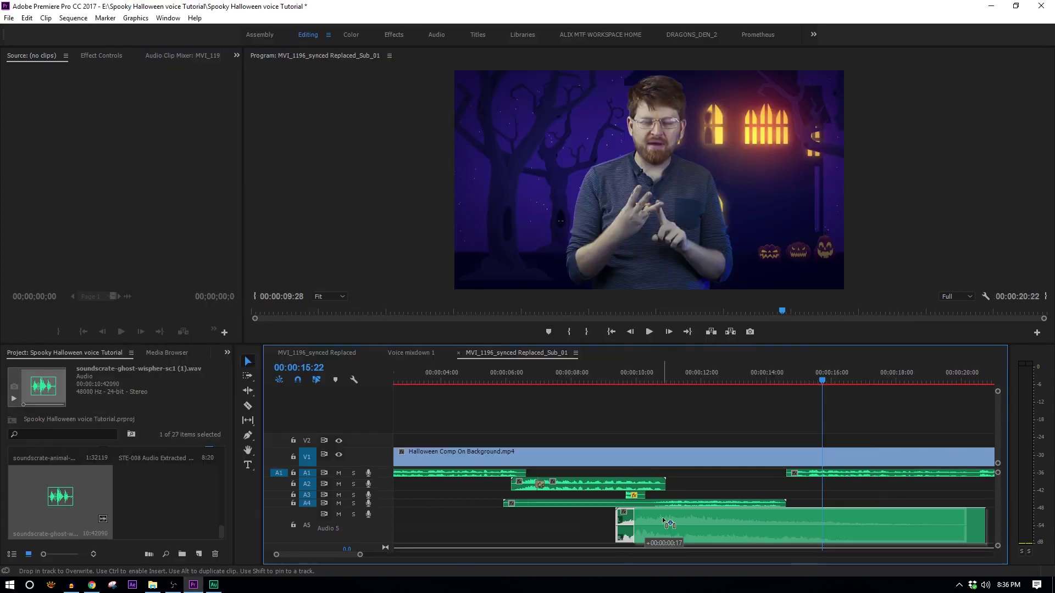
# Nudge the A5 ghost whisper clip later, lower it to -33.44 dB, and play from 00:00:10:23.
pyautogui.click(658, 376)
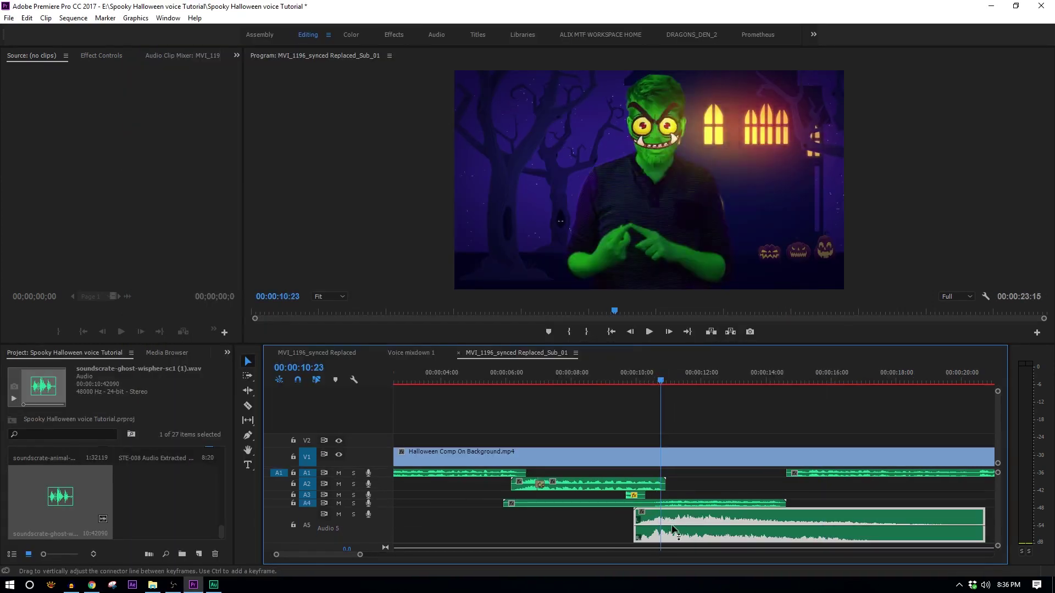
pyautogui.moveTo(660, 520); pyautogui.dragTo(674, 543)
pyautogui.click(648, 332)
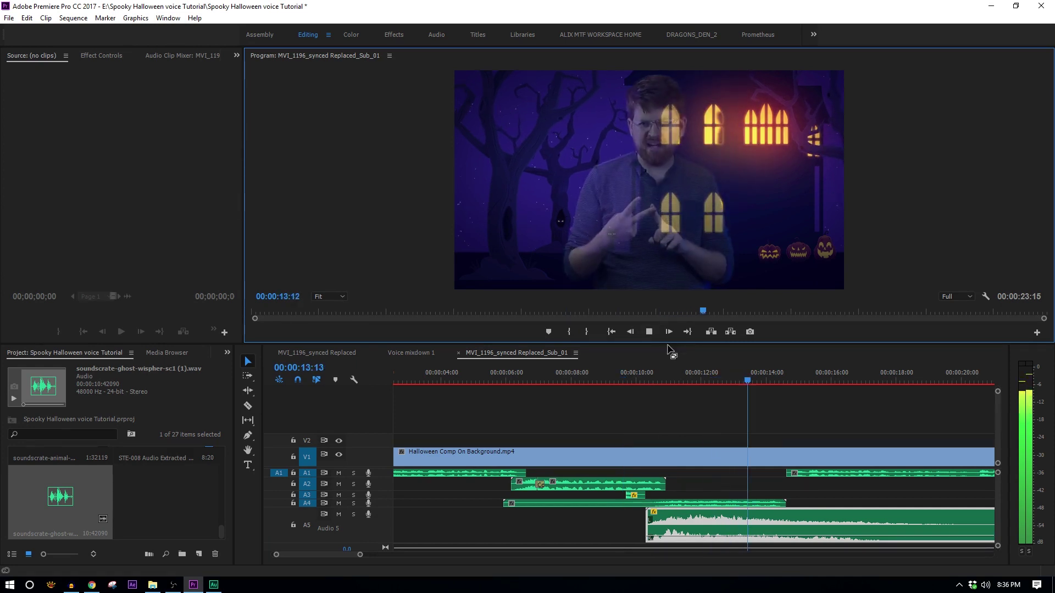
pyautogui.press('space')
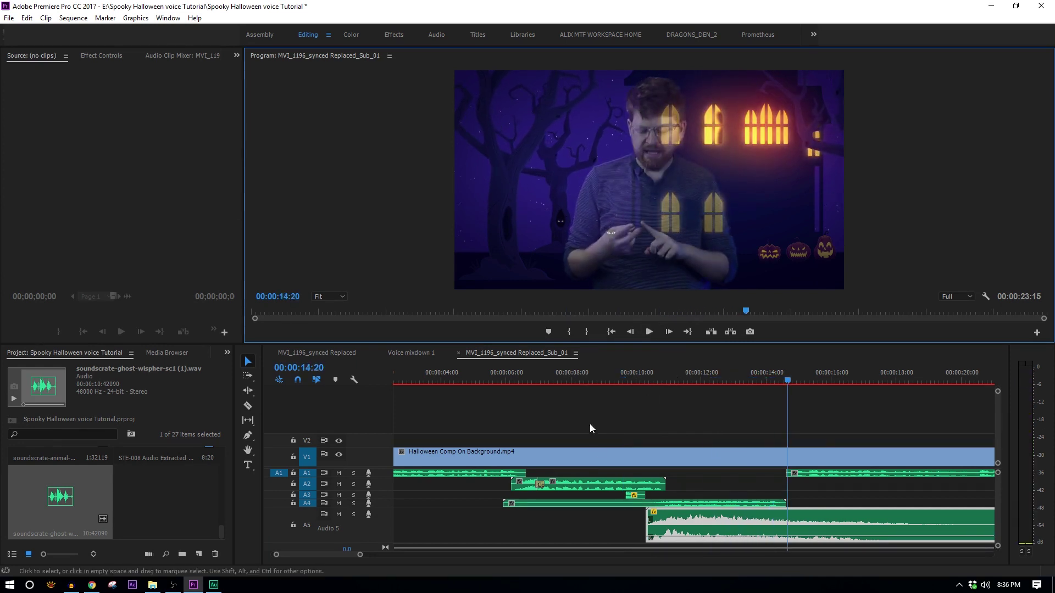
pyautogui.scroll(-3, 387, 547)
# Expand track A1 and razor-cut the voice clip at 00:00:16:25.
pyautogui.doubleClick(380, 473)
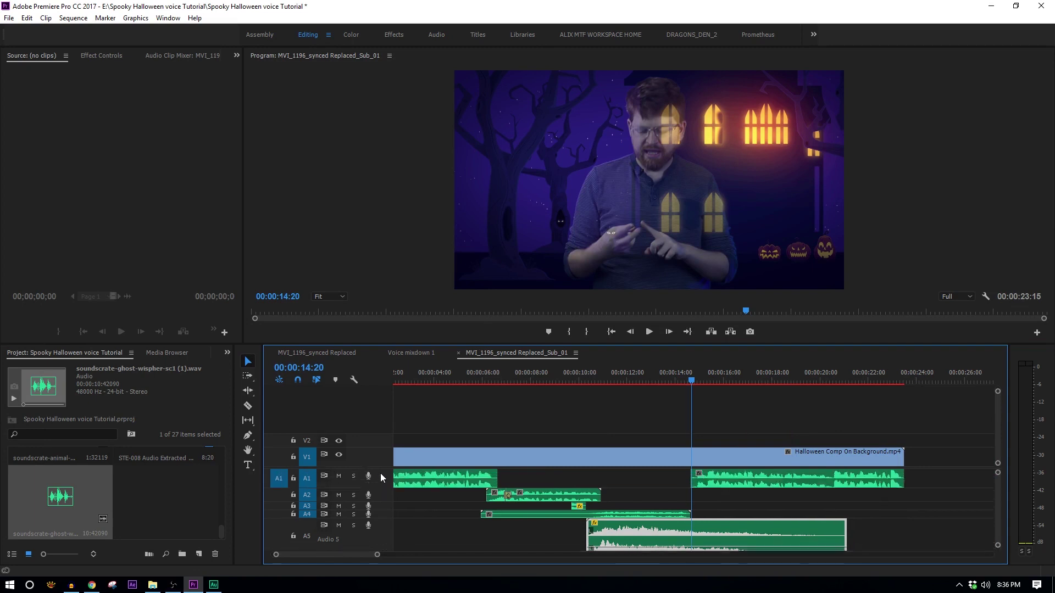
pyautogui.press('space')
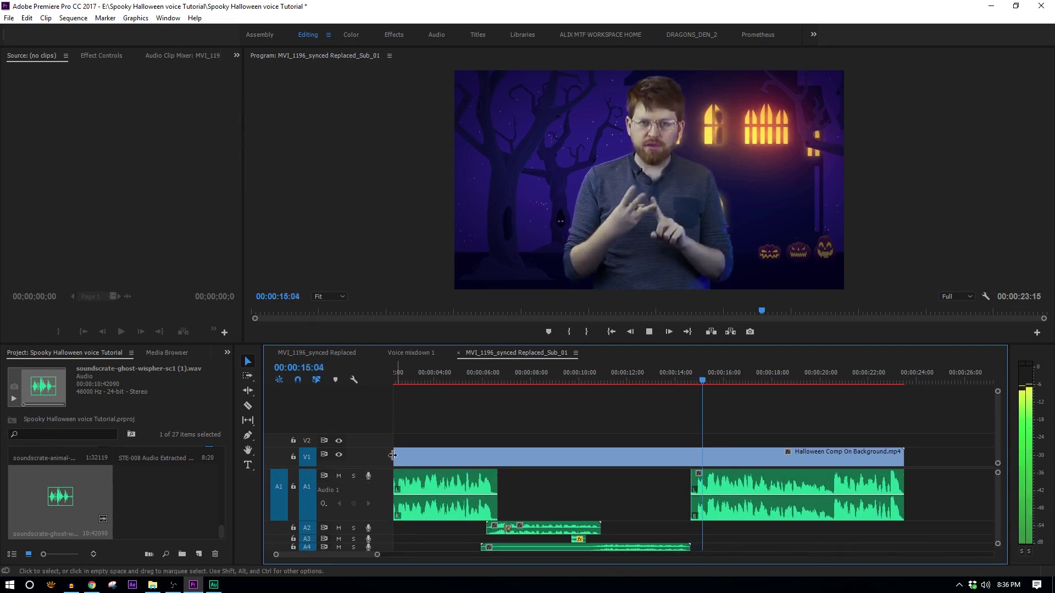
pyautogui.click(247, 405)
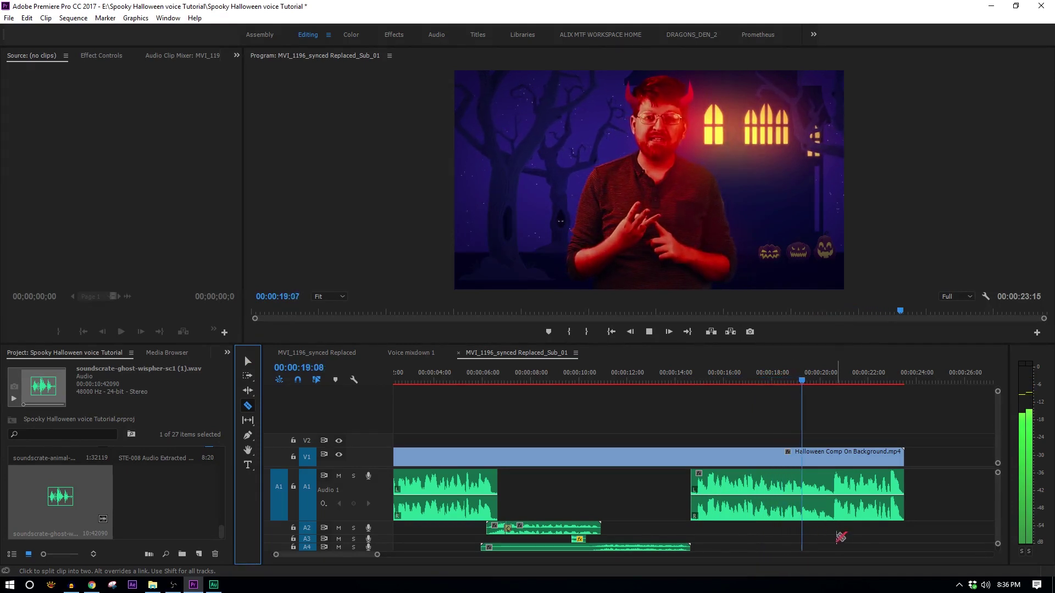
pyautogui.click(833, 495)
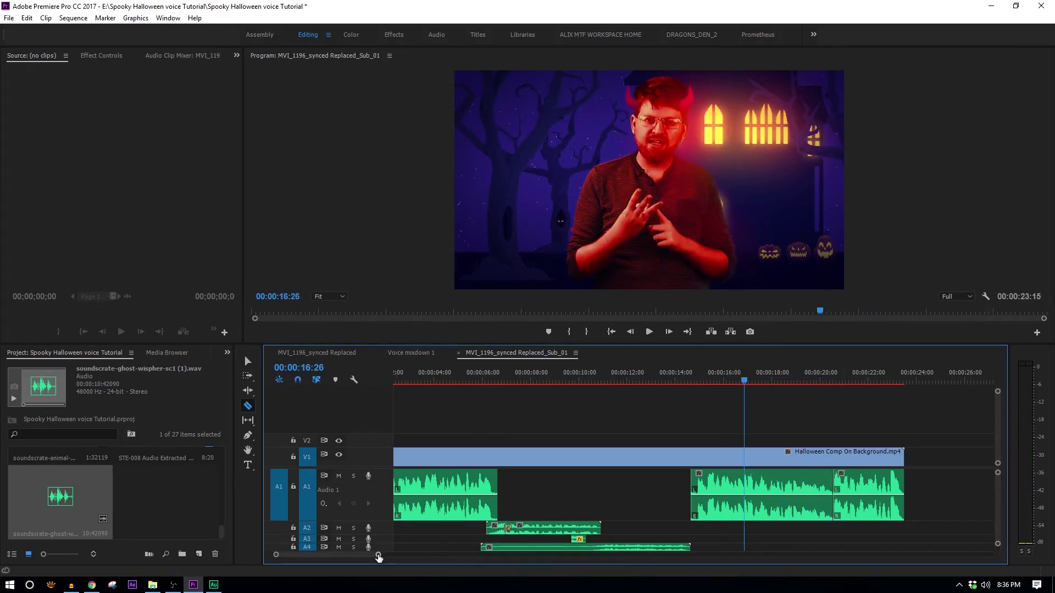
pyautogui.moveTo(378, 558); pyautogui.dragTo(330, 556)
pyautogui.click(699, 384)
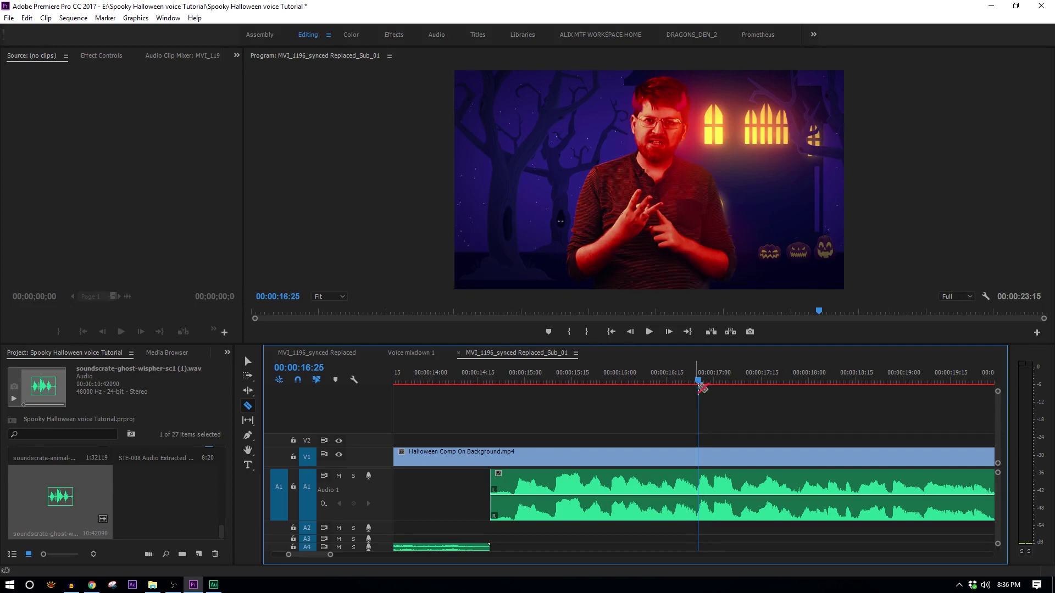
pyautogui.click(700, 494)
# Send the part after the cut to Adobe Audition for editing.
pyautogui.press('v')
pyautogui.rightClick(776, 494)
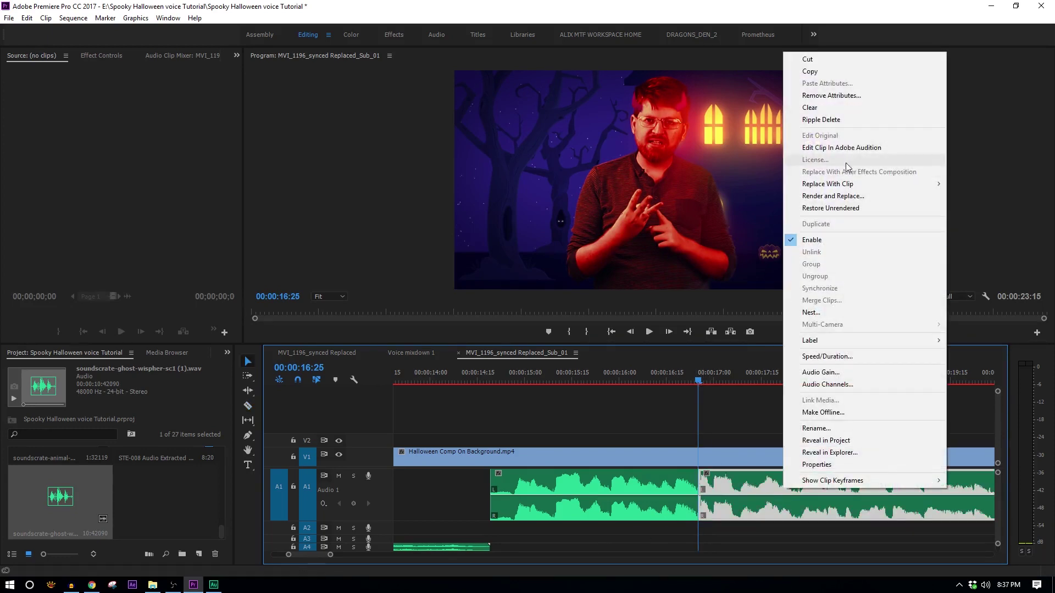
pyautogui.click(841, 147)
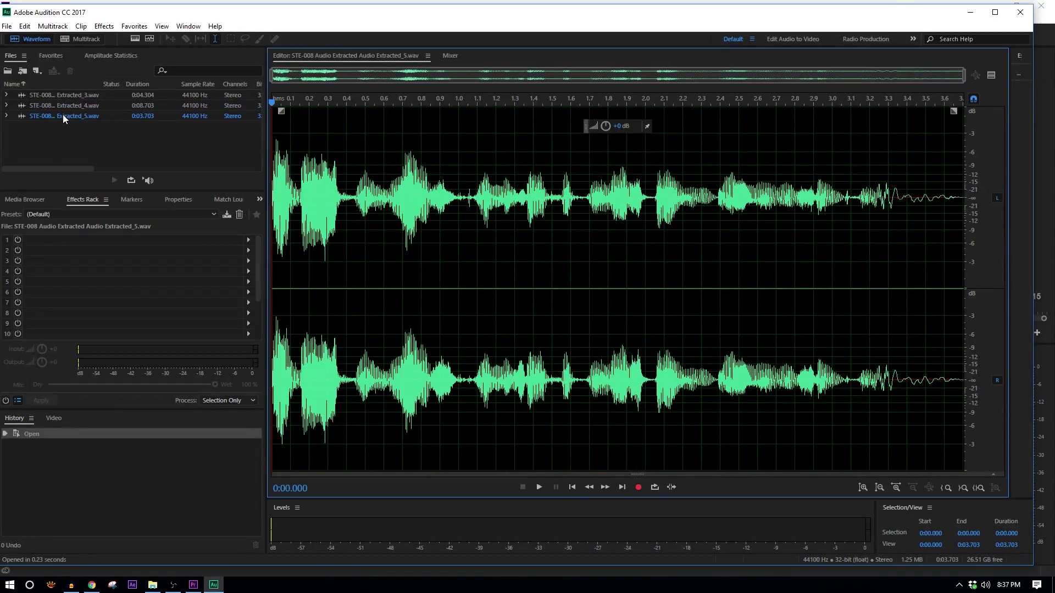
# Create a new multitrack session from Extracted_5.wav.
pyautogui.rightClick(68, 116)
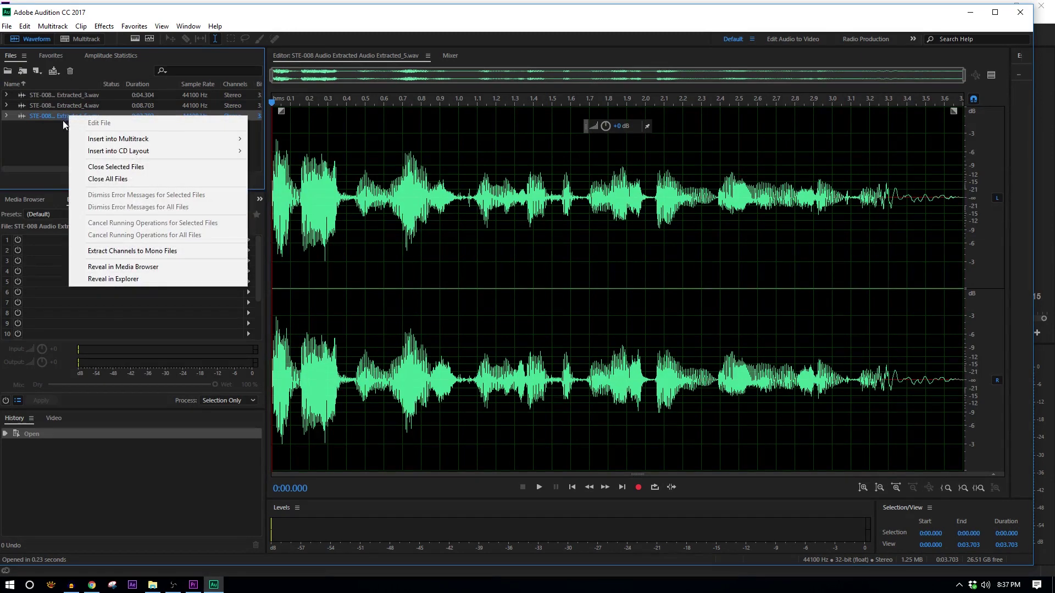
pyautogui.moveTo(139, 140)
pyautogui.click(311, 137)
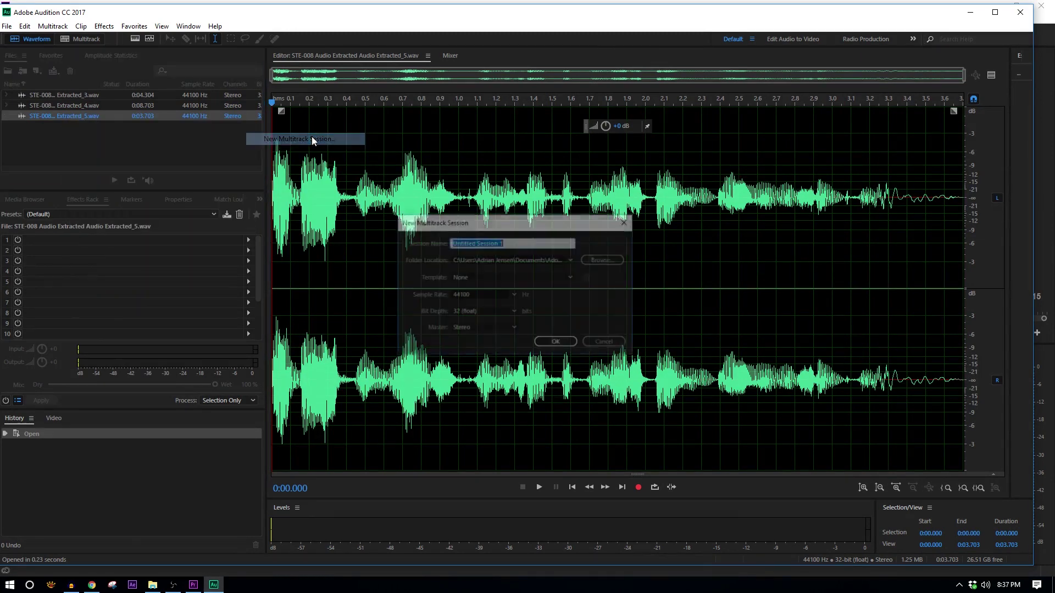
pyautogui.click(556, 343)
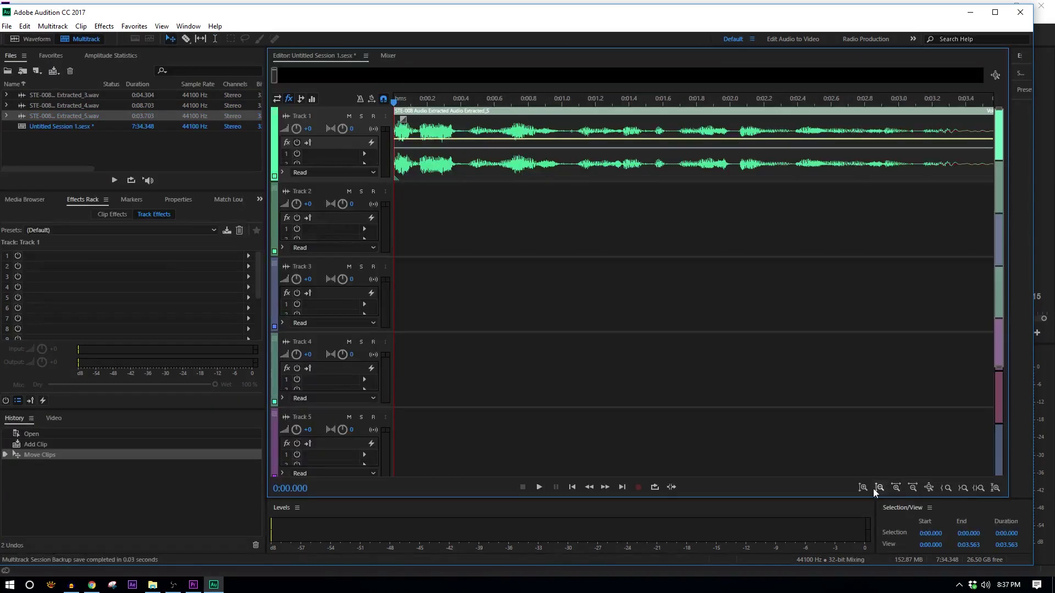
# Make the session's tracks taller and play the Extracted_5 clip on Track 1.
pyautogui.click(879, 488)
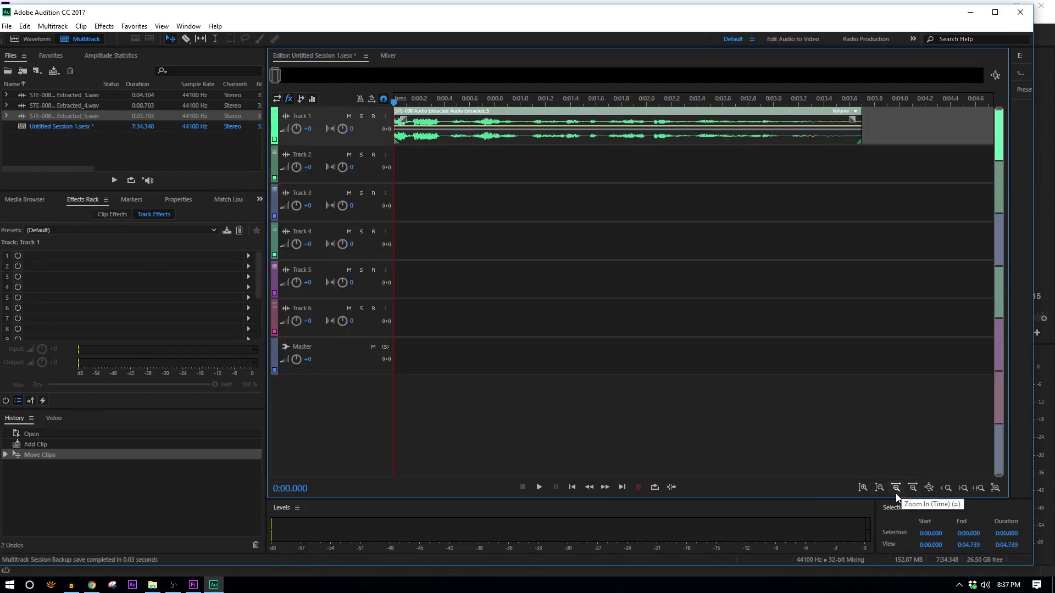
pyautogui.click(880, 487)
pyautogui.click(893, 487)
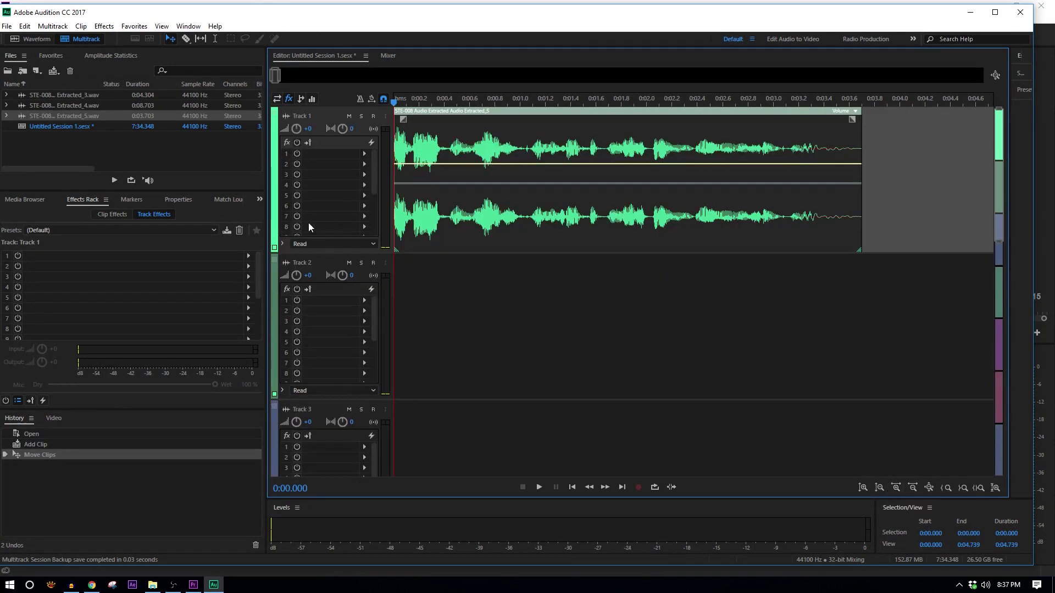
pyautogui.press('space')
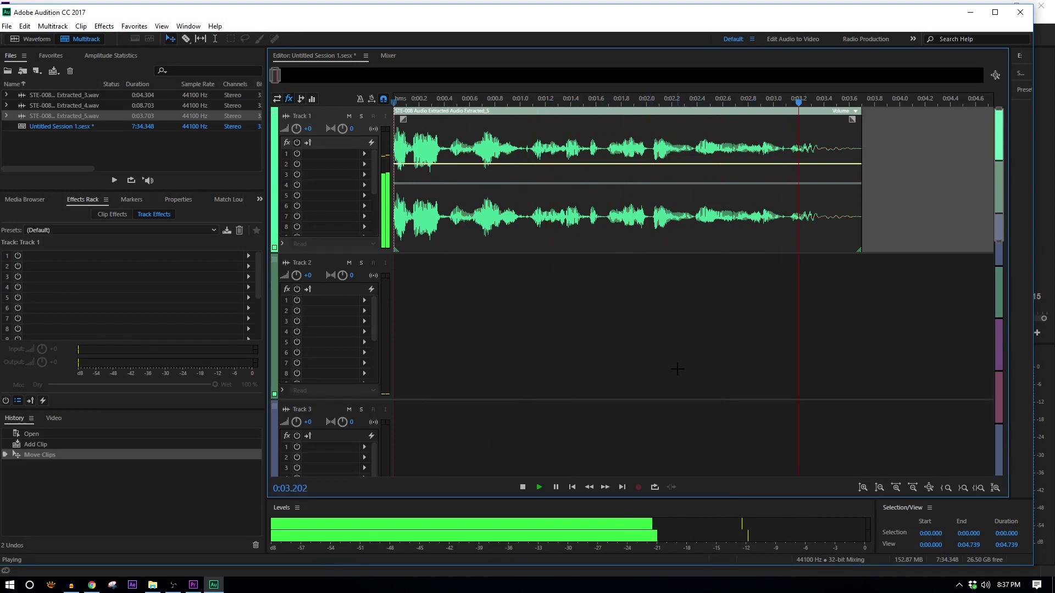
pyautogui.press('space')
pyautogui.click(7, 26)
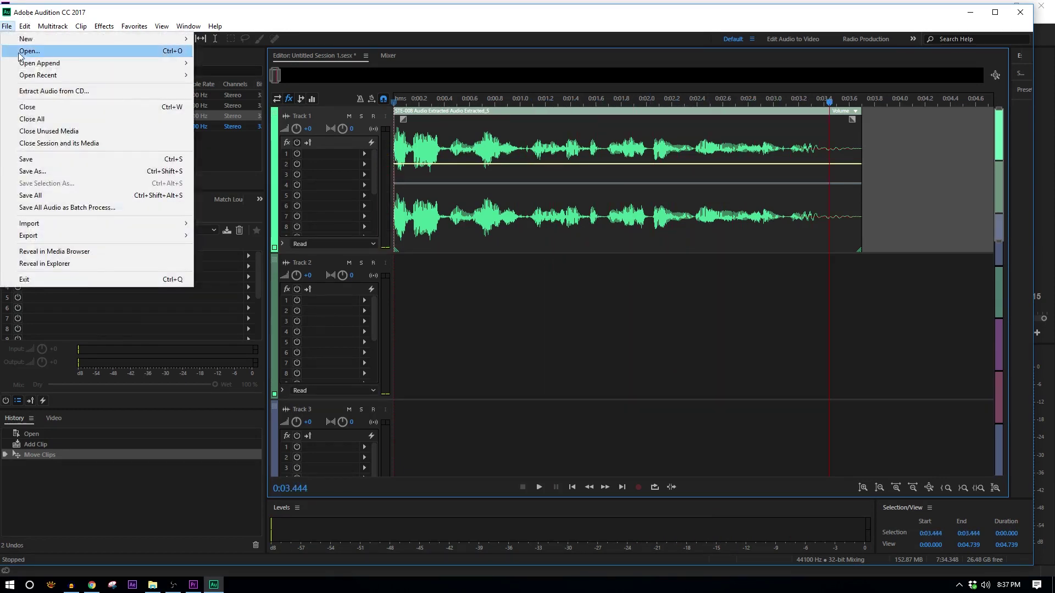
# Trim the silent lead-in off the Track 2 demon voice clip and play both tracks.
pyautogui.moveTo(93, 225)
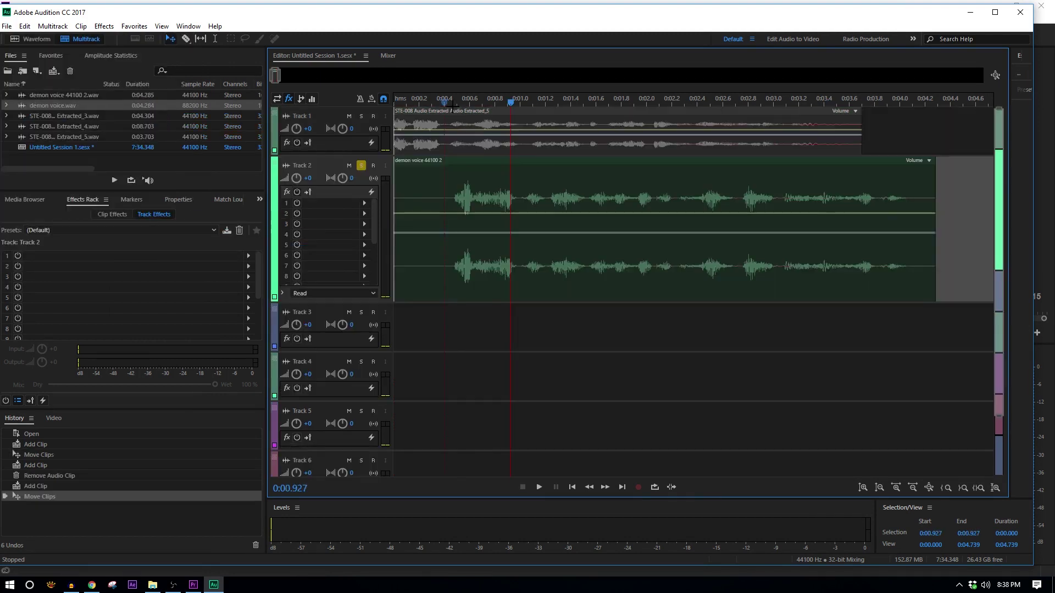
pyautogui.click(448, 99)
pyautogui.moveTo(403, 181); pyautogui.dragTo(430, 180)
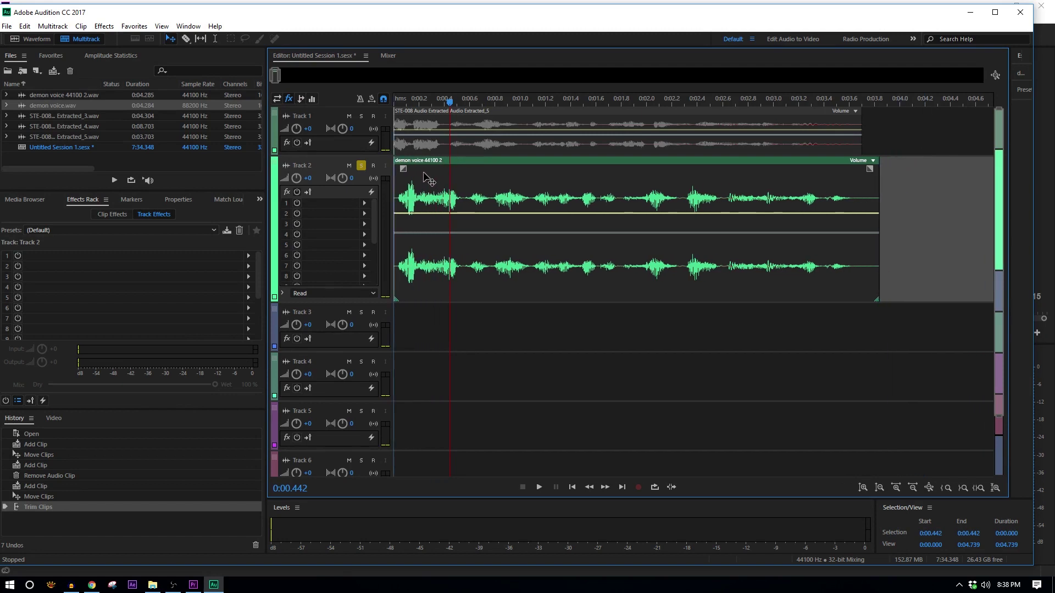
pyautogui.click(398, 101)
pyautogui.press('space')
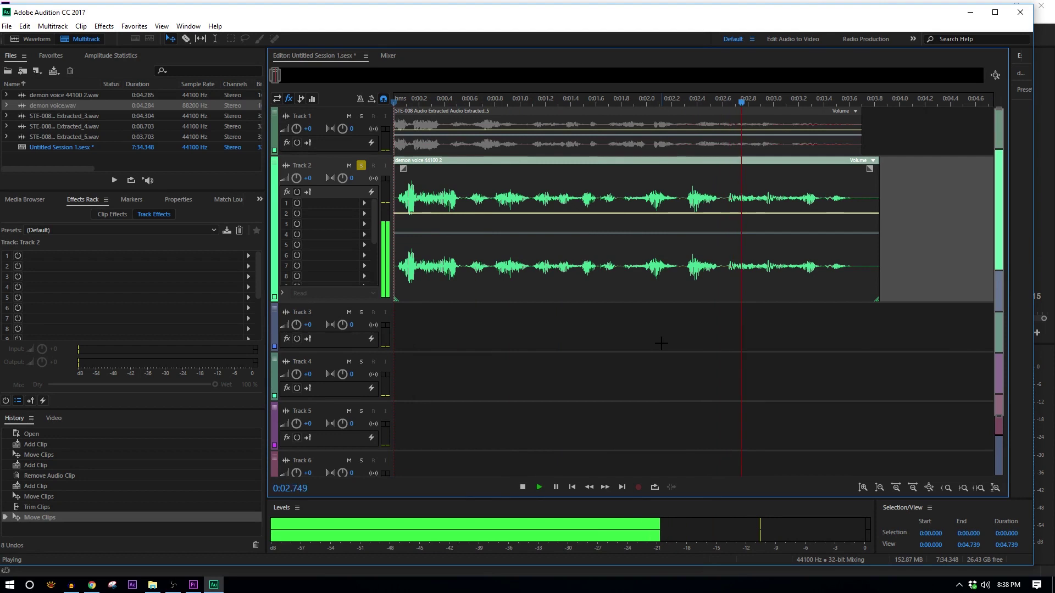
pyautogui.click(857, 103)
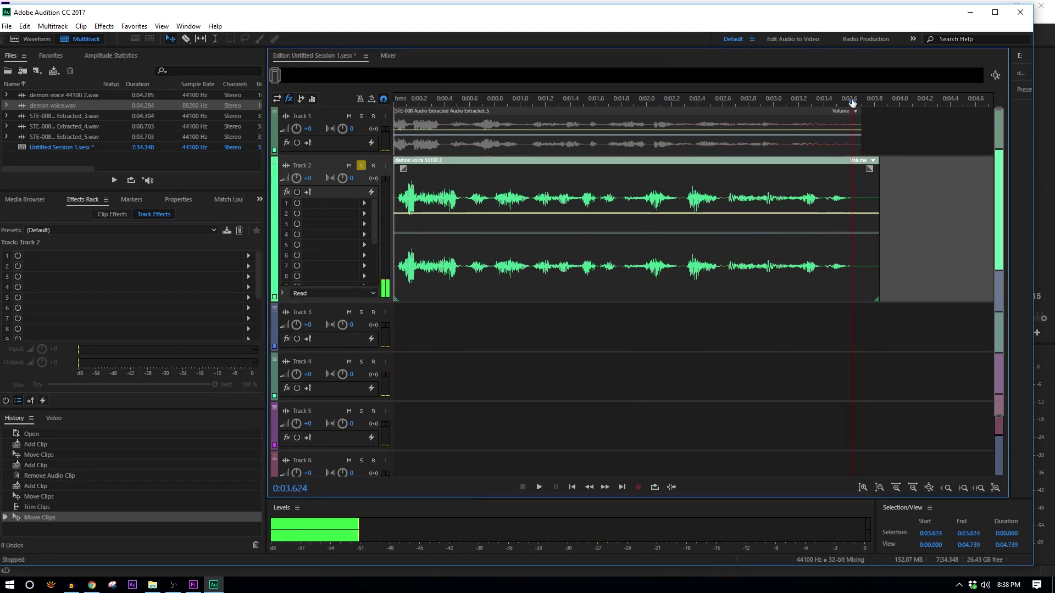
pyautogui.press('space')
# Make the track lanes taller, replay the session from the start, and select both clips.
pyautogui.scroll(2, 946, 329)
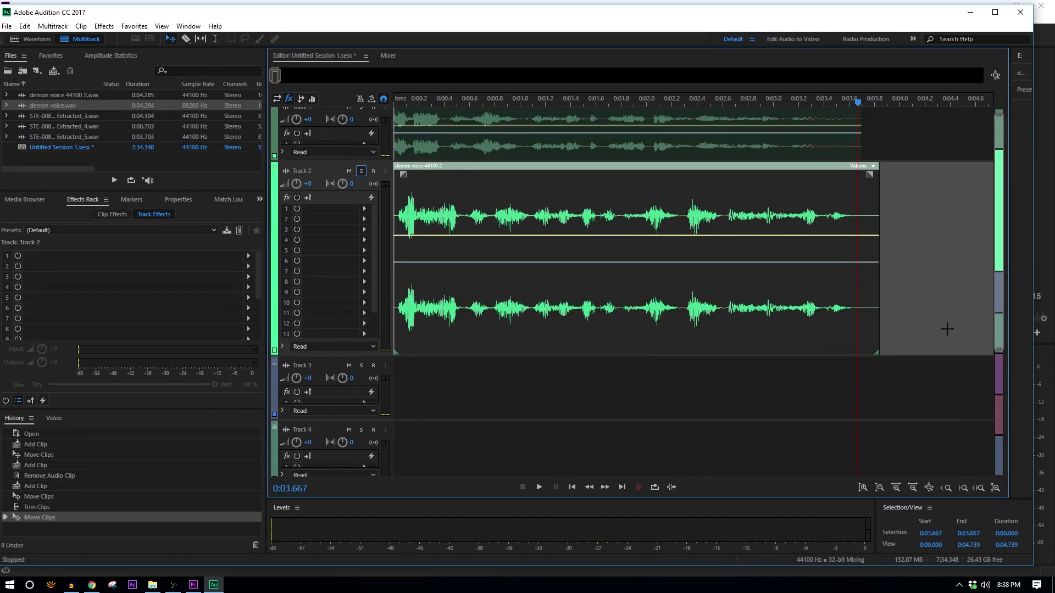
pyautogui.click(862, 487)
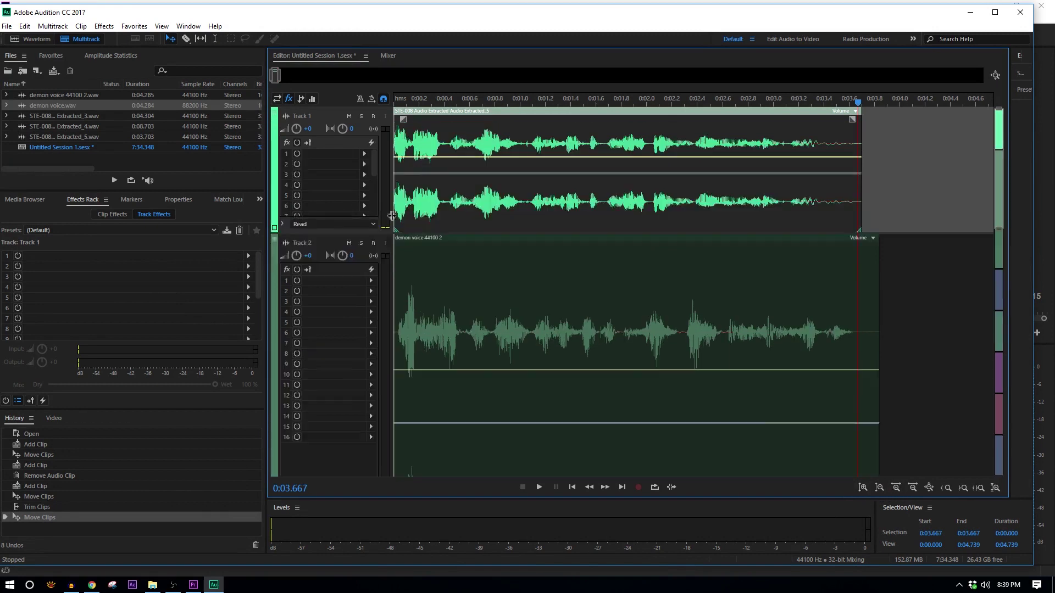
pyautogui.scroll(-3, 339, 245)
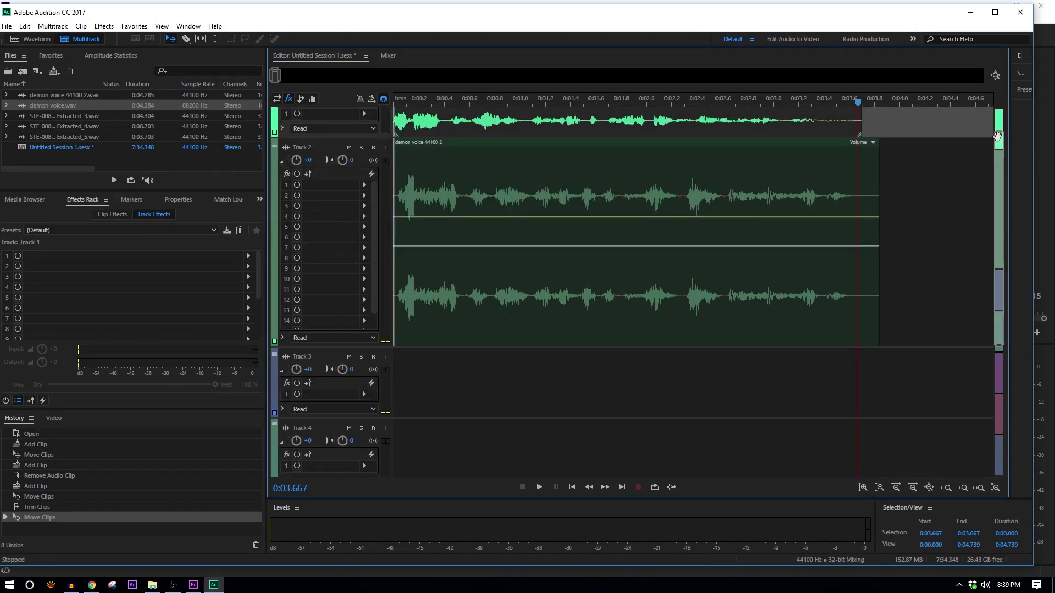
pyautogui.moveTo(997, 136); pyautogui.dragTo(996, 127)
pyautogui.scroll(1, 995, 127)
pyautogui.press('Home')
pyautogui.press('space')
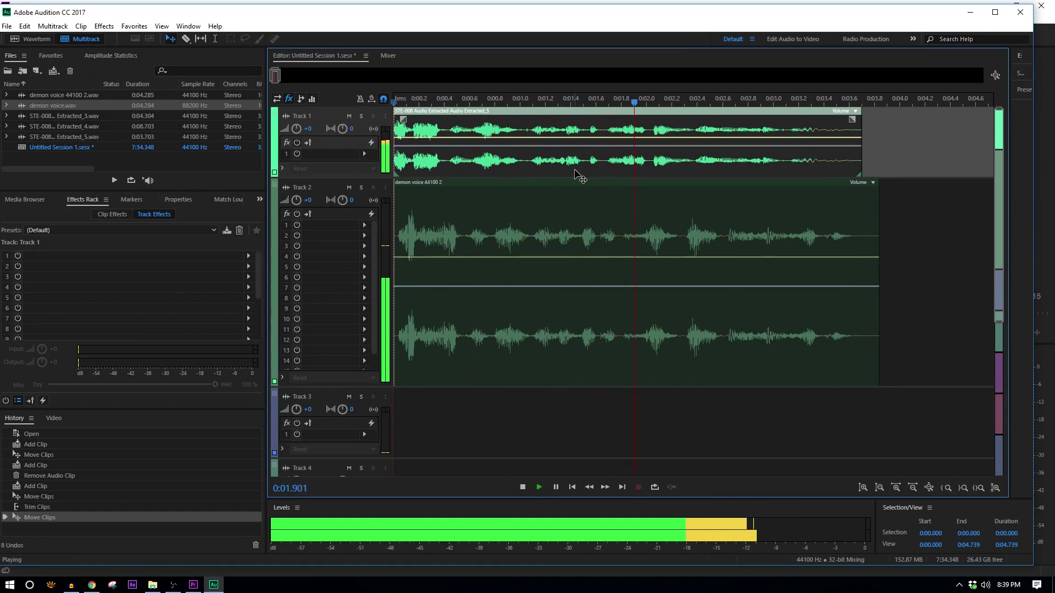
pyautogui.press('space')
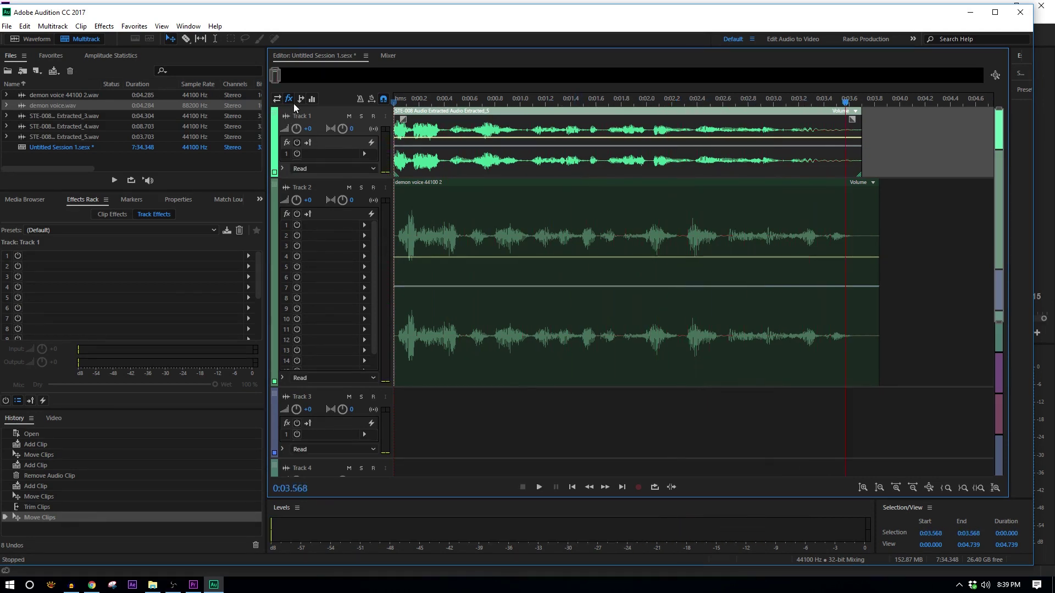
pyautogui.click(726, 400)
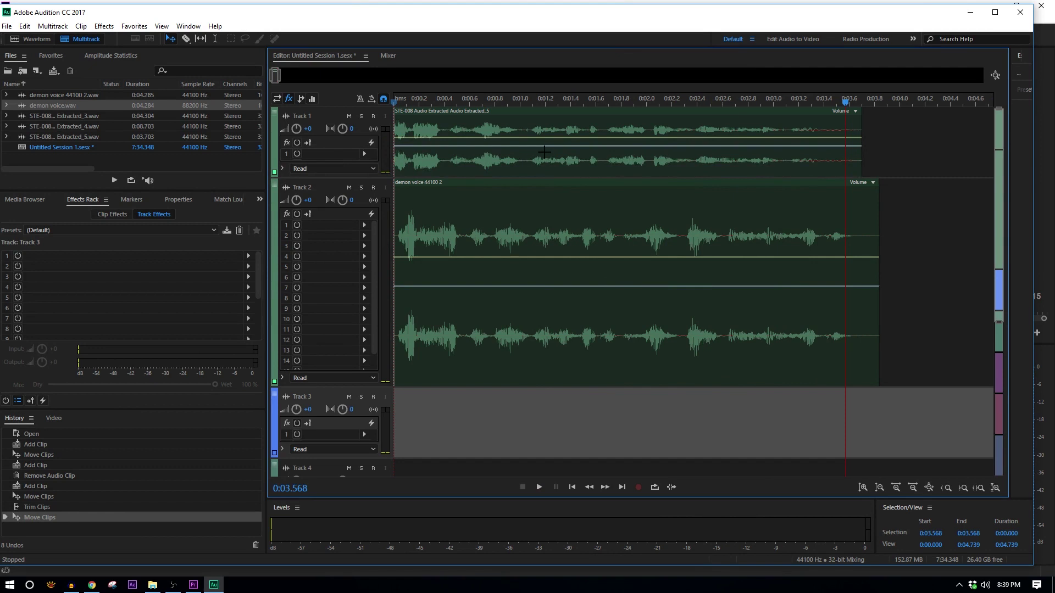
pyautogui.hotkey('ctrl', 'a')
# Open Automatic Speech Alignment for both clips, keeping the Extracted_5 clip as reference.
pyautogui.rightClick(485, 141)
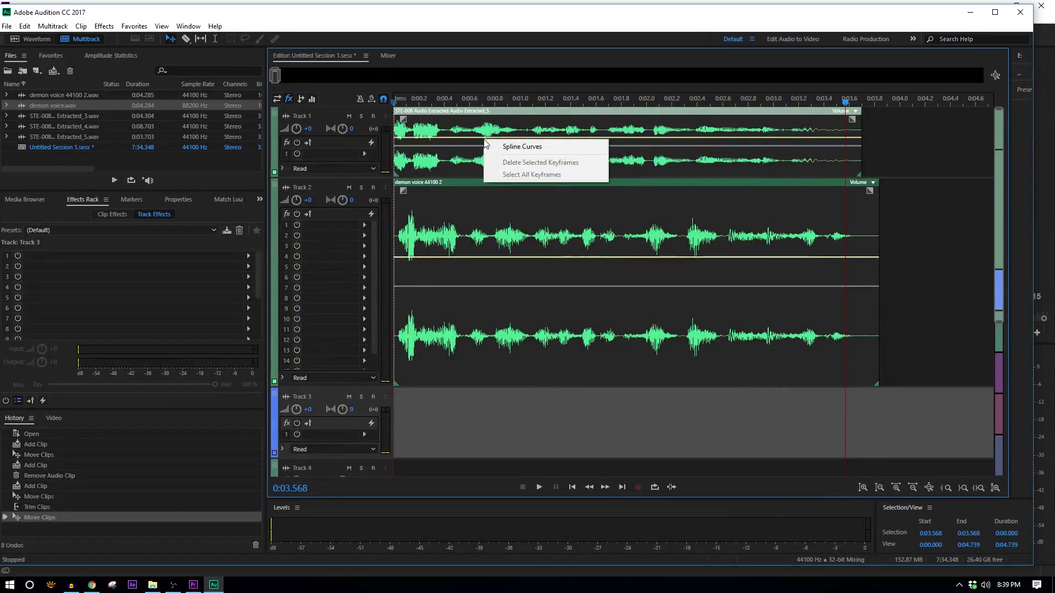
pyautogui.rightClick(480, 160)
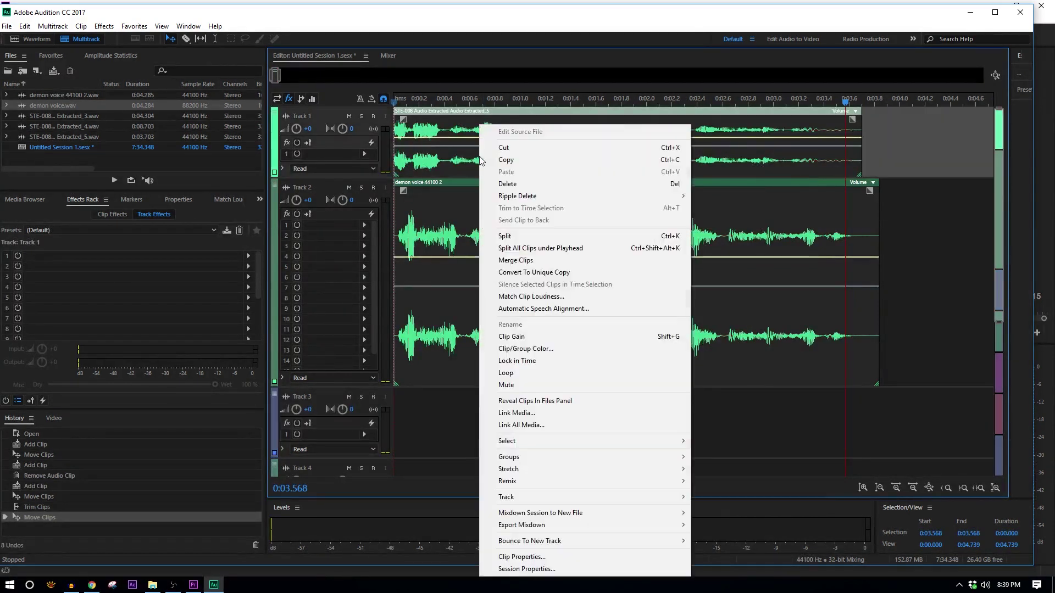
pyautogui.click(552, 310)
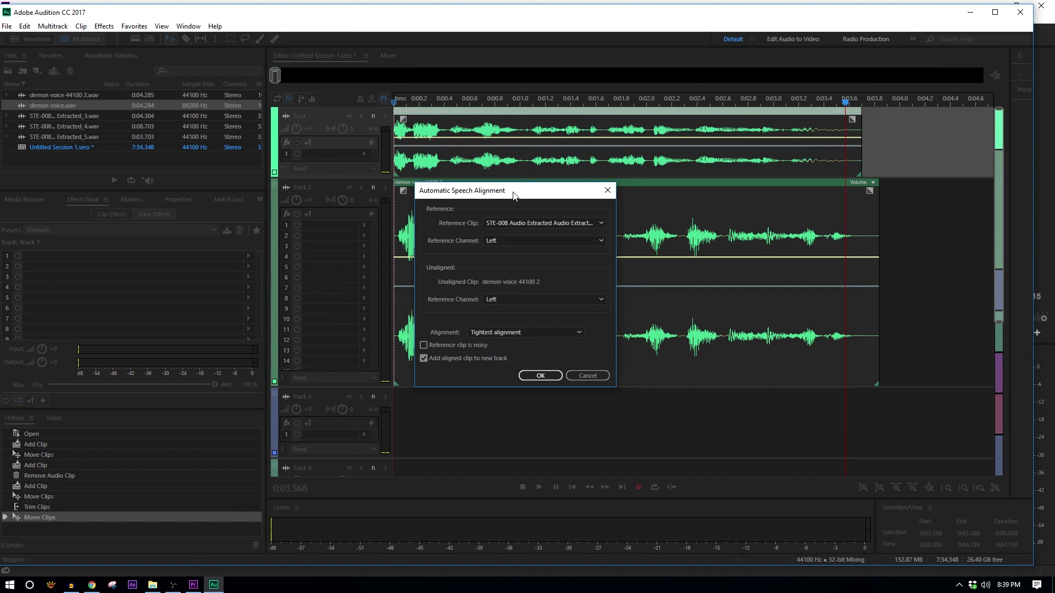
pyautogui.moveTo(514, 195); pyautogui.dragTo(499, 180)
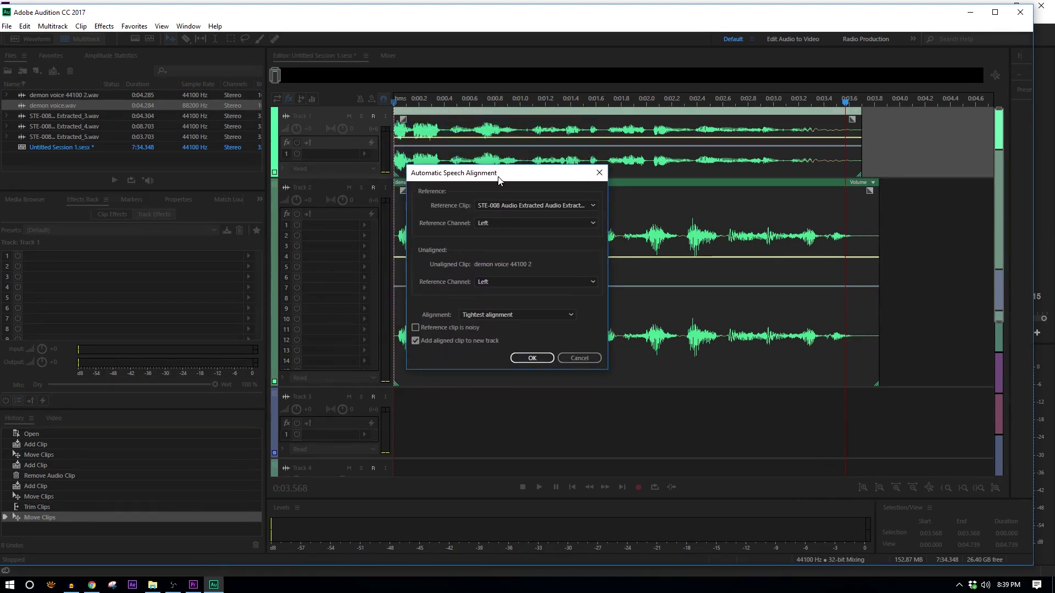
pyautogui.click(508, 205)
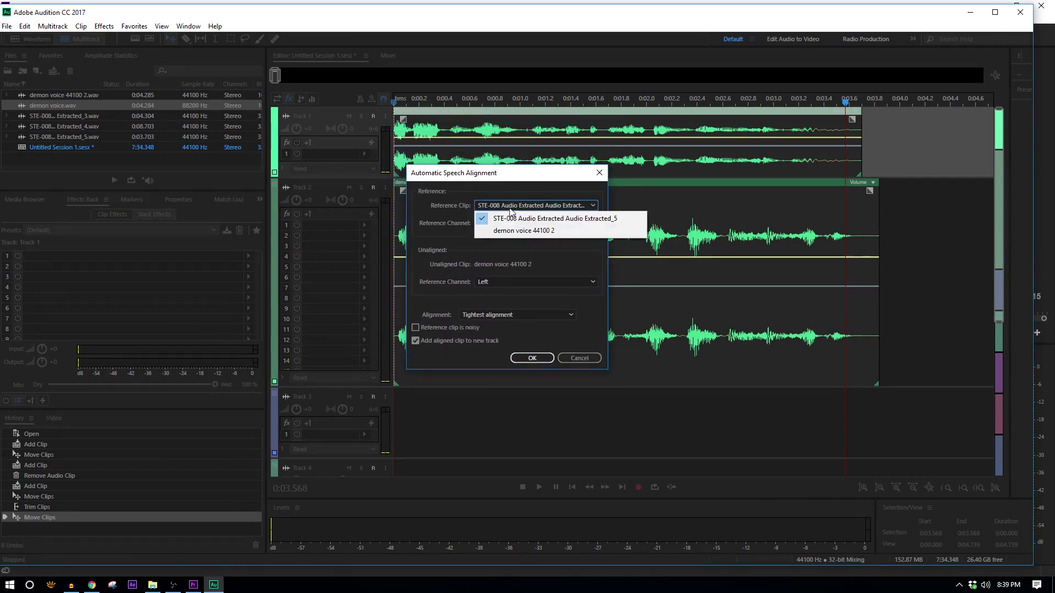
pyautogui.click(512, 218)
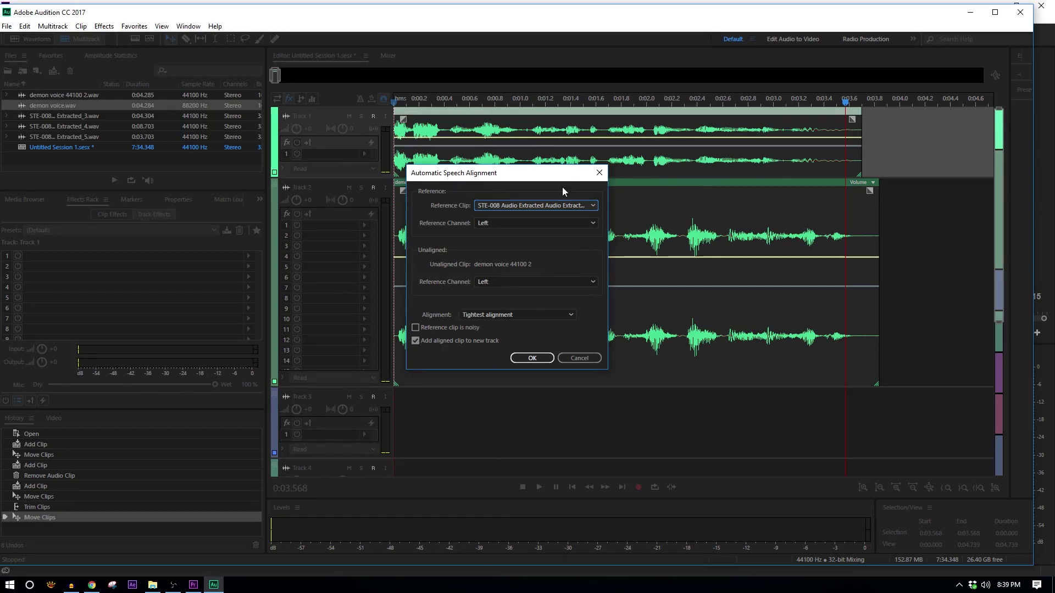
# Compare Smoothest and Balanced alignment, settle on Tightest, and align demon voice onto a new track.
pyautogui.click(476, 317)
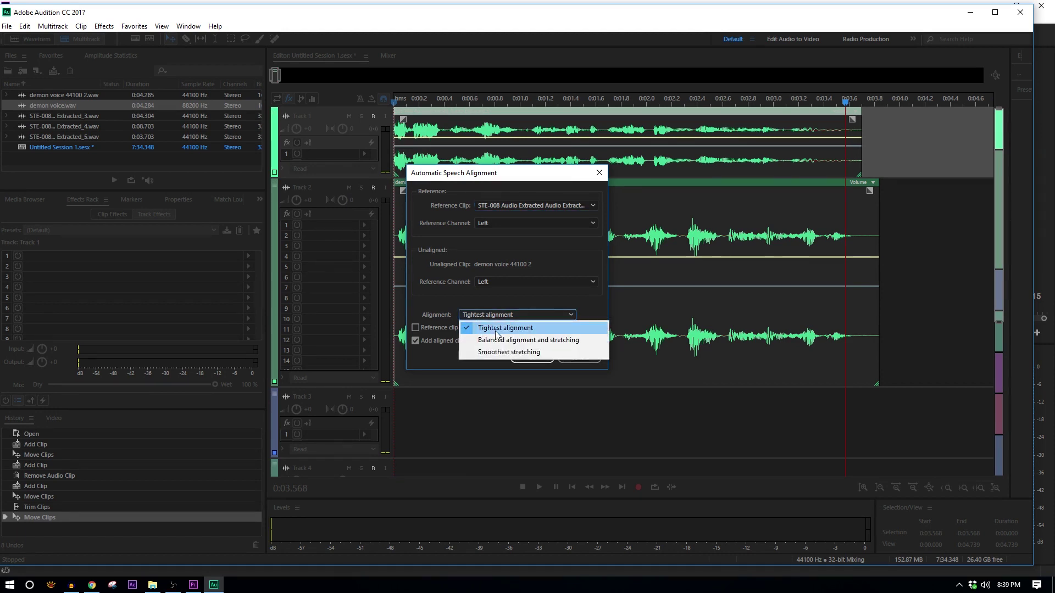
pyautogui.moveTo(503, 175); pyautogui.dragTo(703, 204)
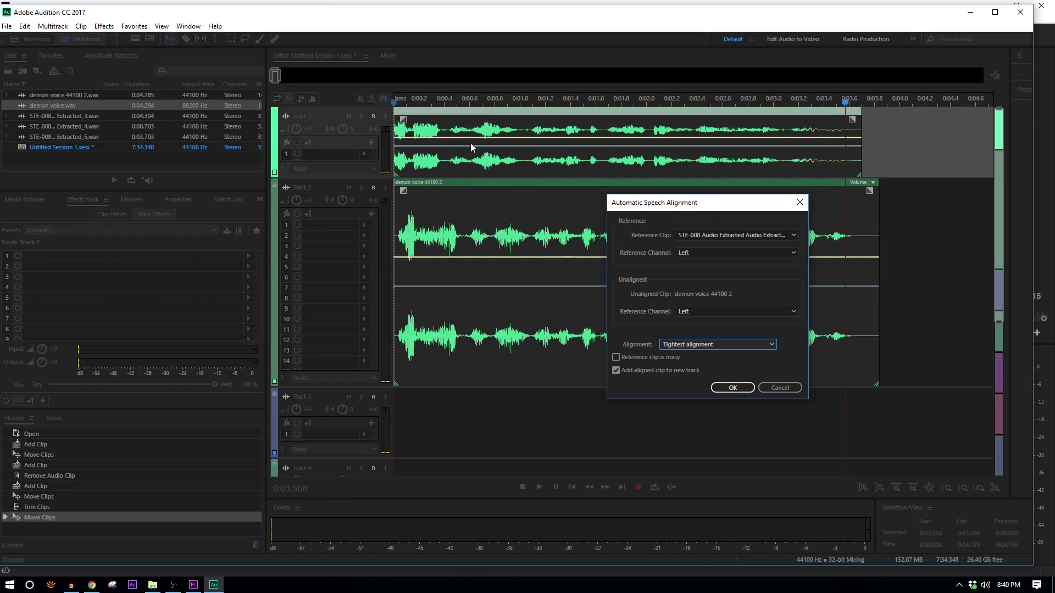
pyautogui.click(700, 350)
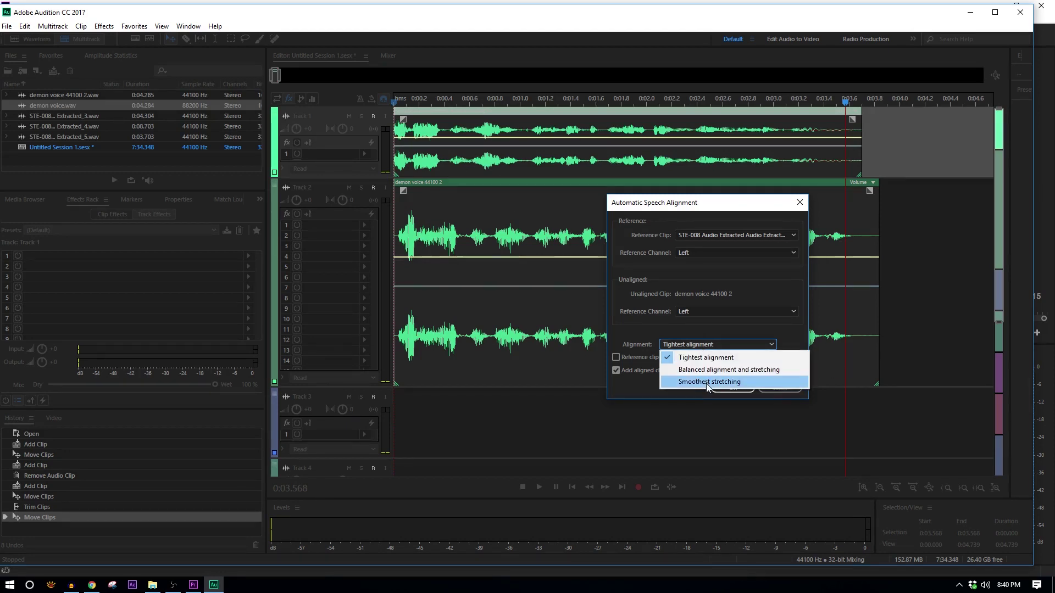
pyautogui.click(707, 385)
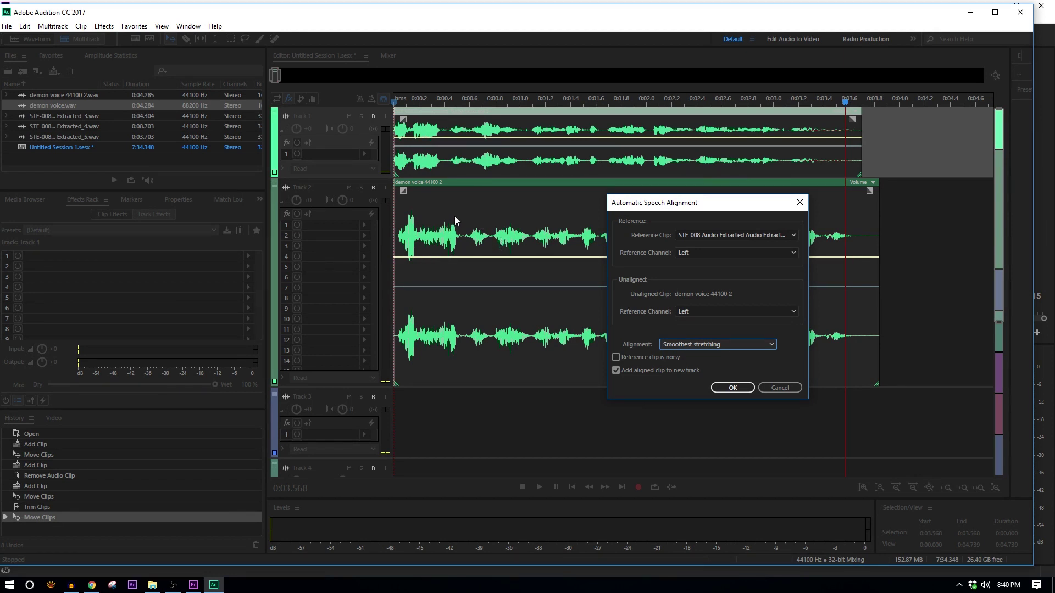
pyautogui.click(691, 346)
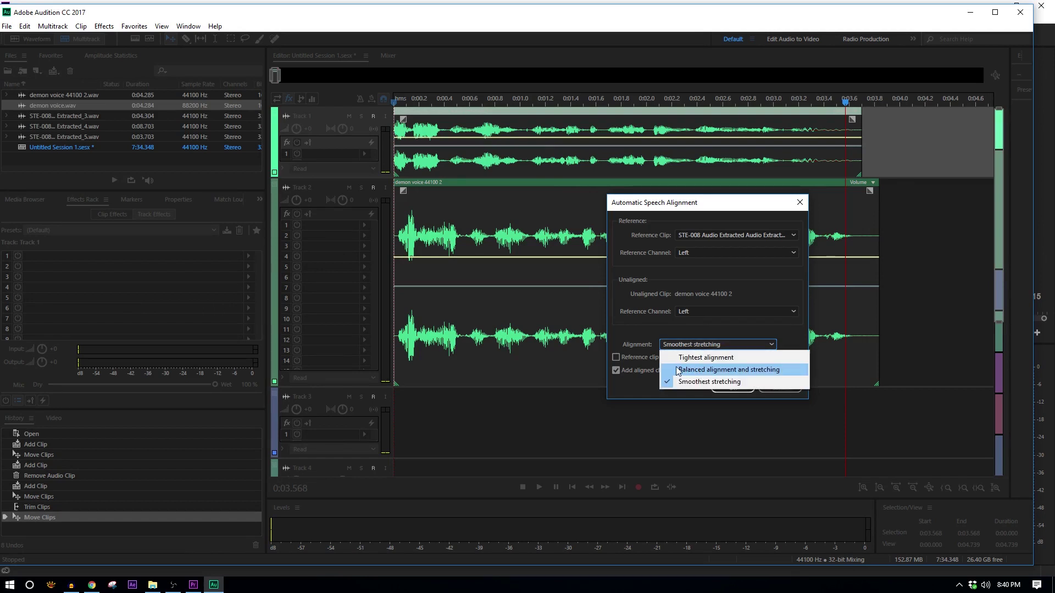
pyautogui.click(676, 361)
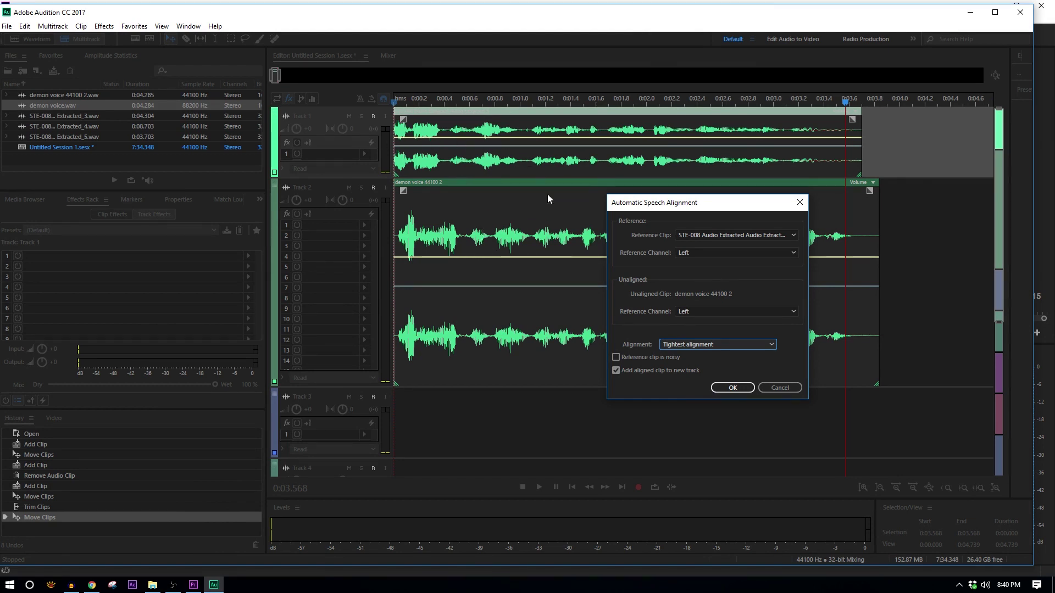
pyautogui.click(715, 346)
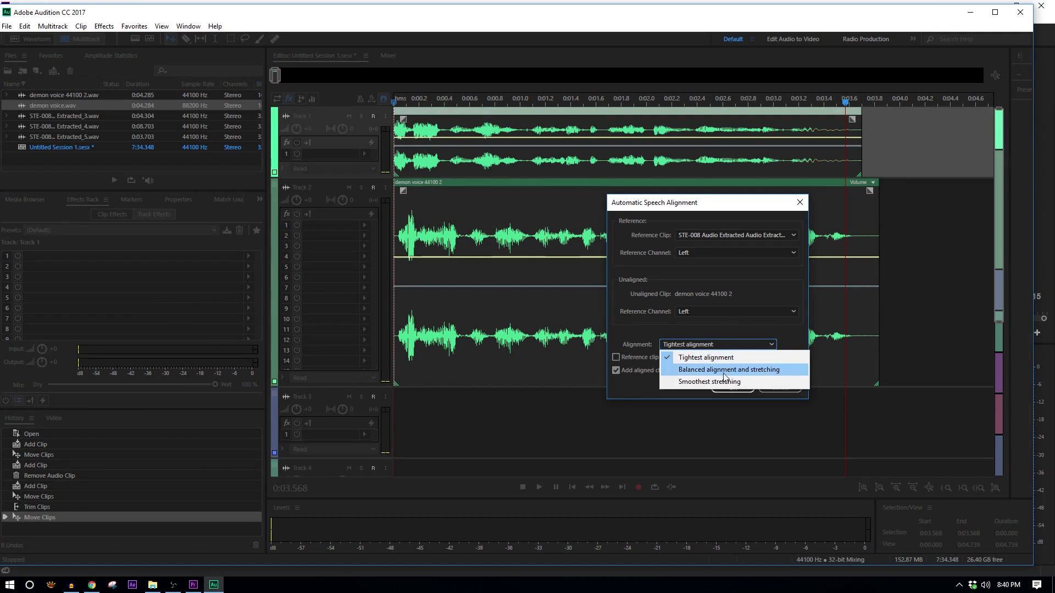
pyautogui.click(724, 374)
pyautogui.click(701, 346)
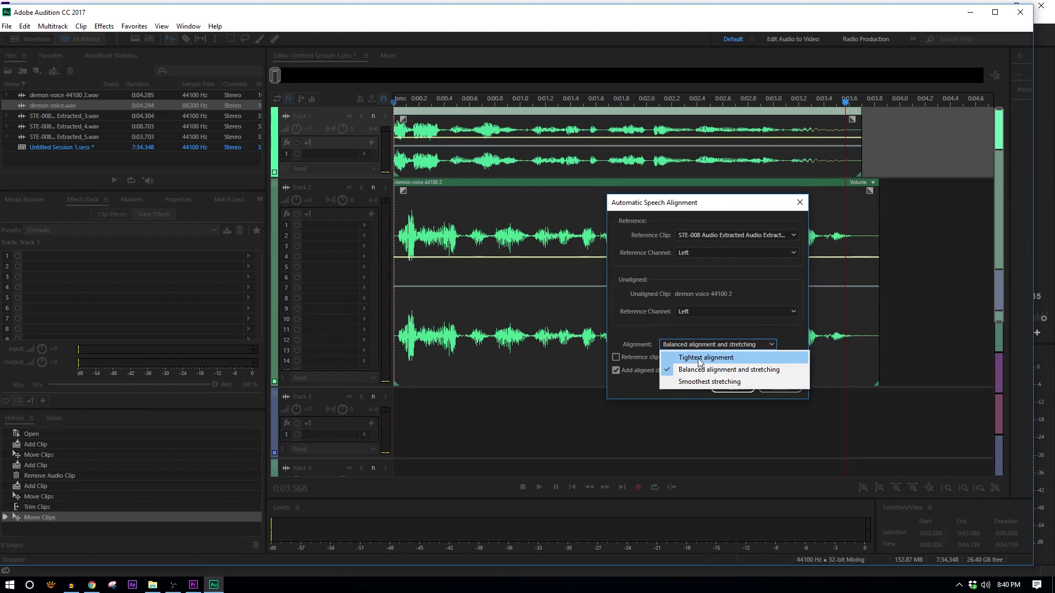
pyautogui.click(699, 360)
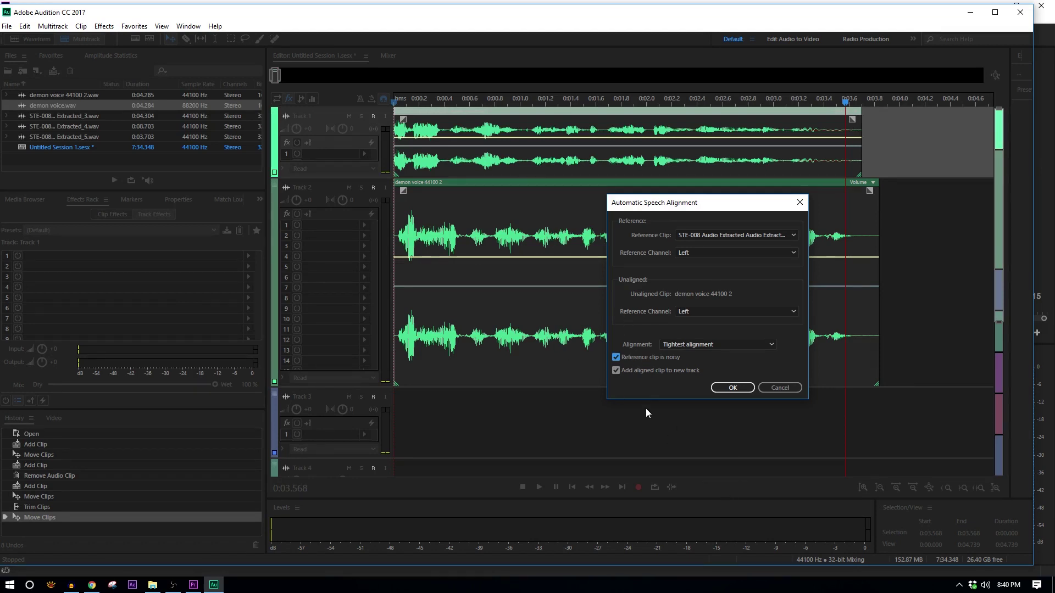
pyautogui.click(733, 388)
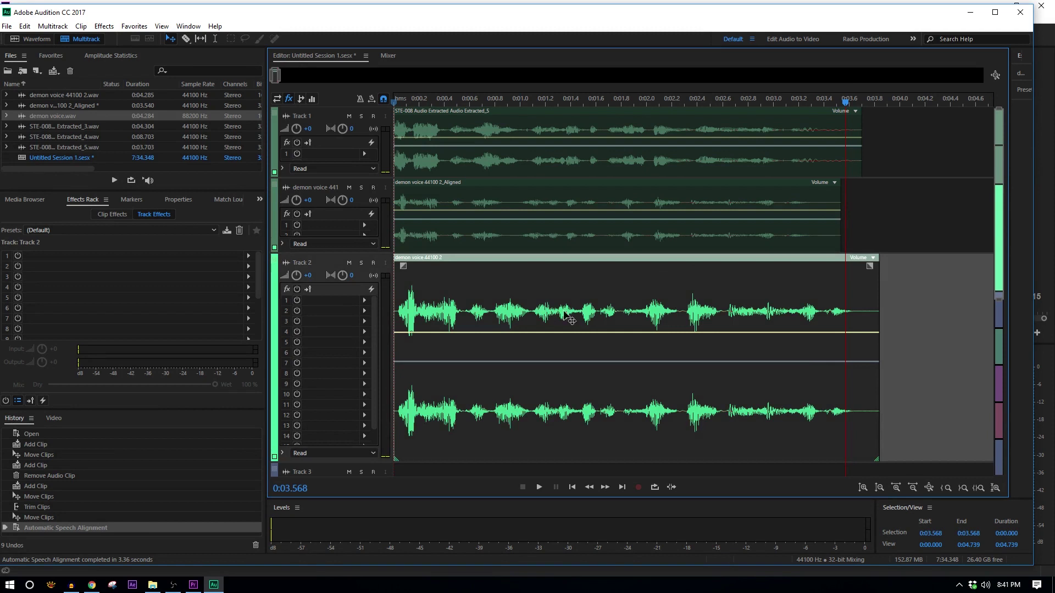
# Delete the unaligned demon voice clip and play the session from the start.
pyautogui.press('Delete')
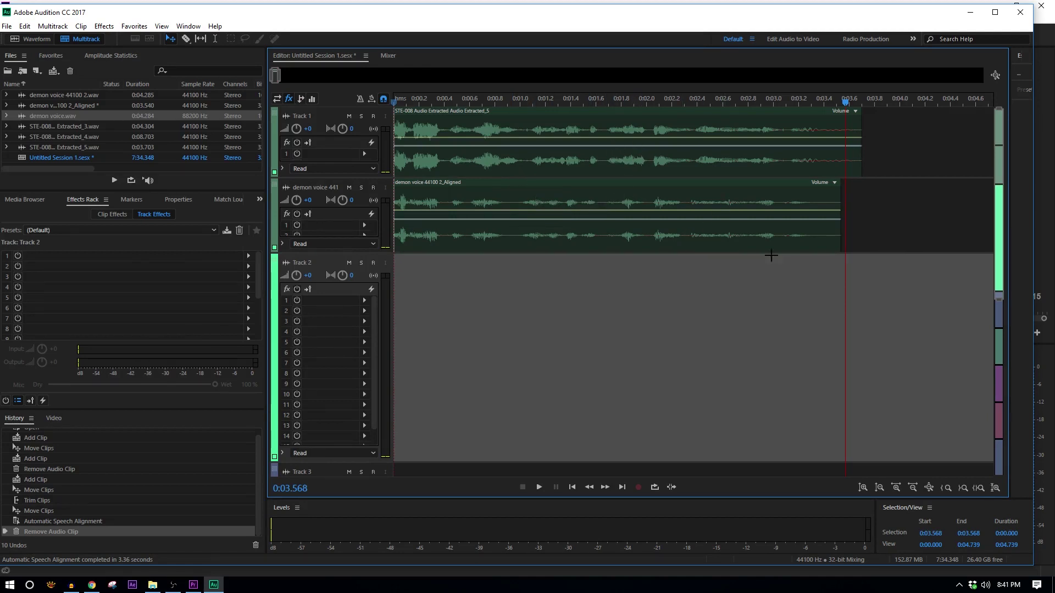
pyautogui.press('Home')
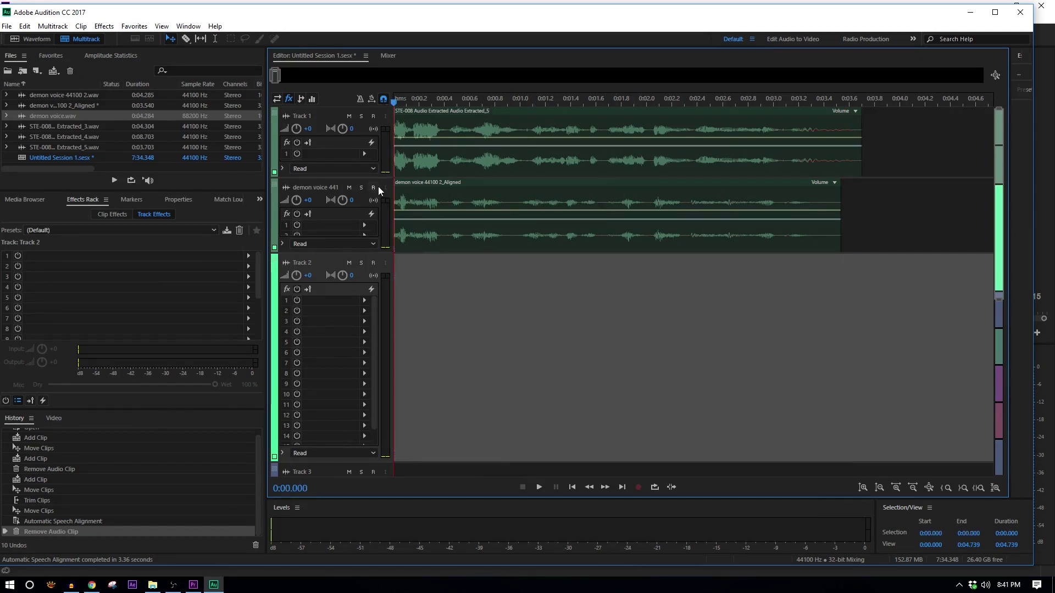
pyautogui.scroll(-2, 367, 187)
pyautogui.press('space')
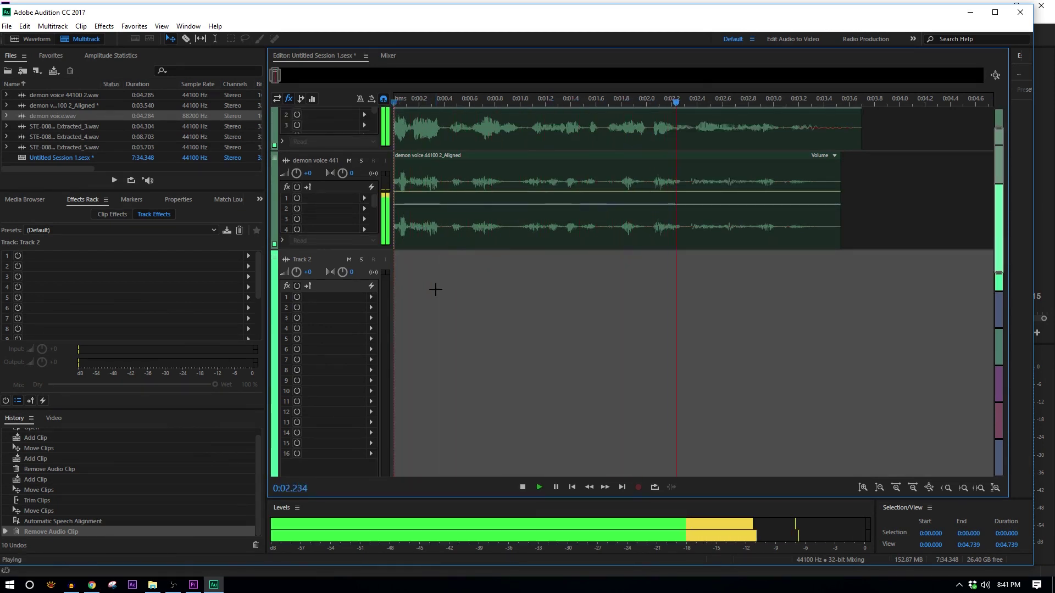
pyautogui.press('space')
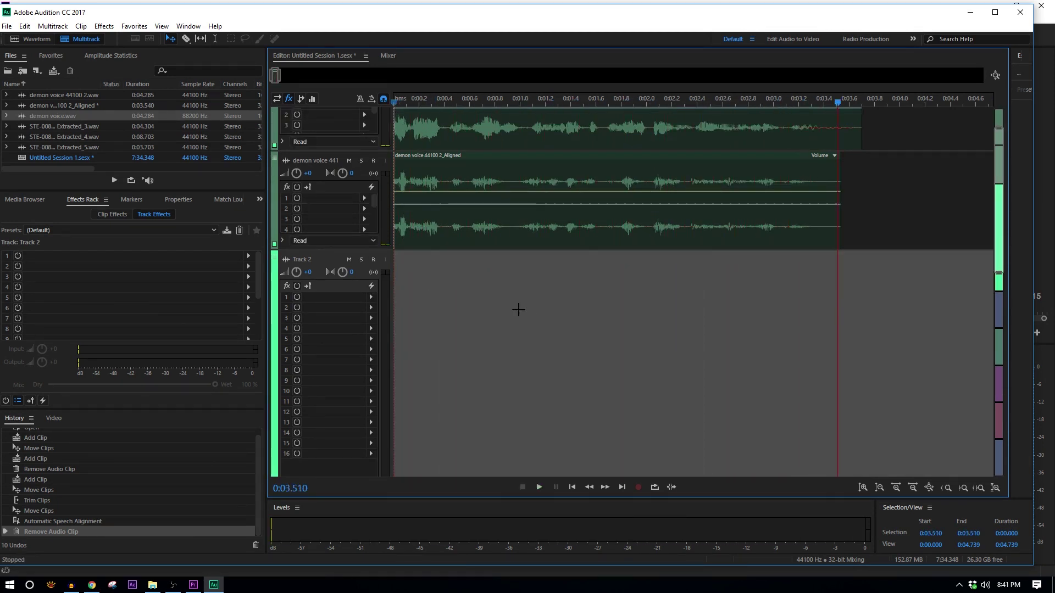
# Open the demon voice 44100 2_Aligned clip in the Waveform editor.
pyautogui.click(409, 174)
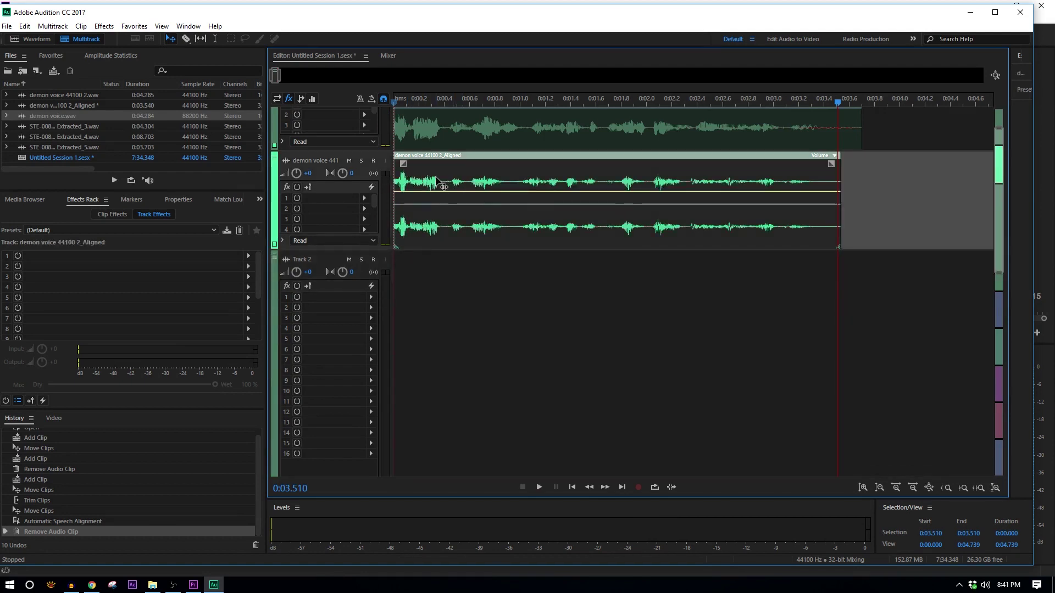
pyautogui.doubleClick(444, 186)
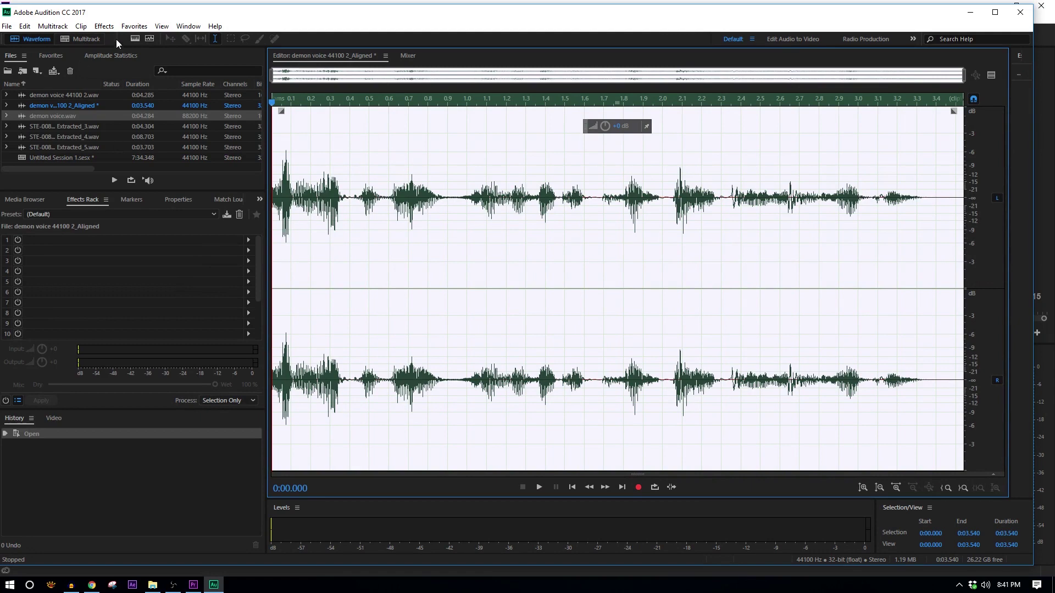
pyautogui.click(104, 26)
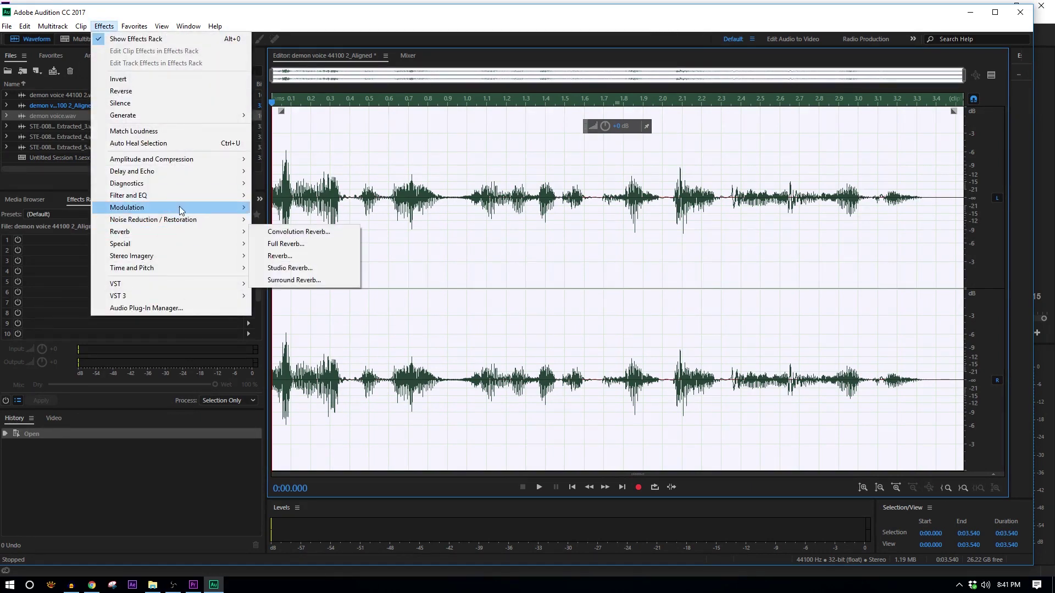
# Lower the demon voice by 6 semitones with the Pitch Shifter and apply it.
pyautogui.moveTo(181, 268)
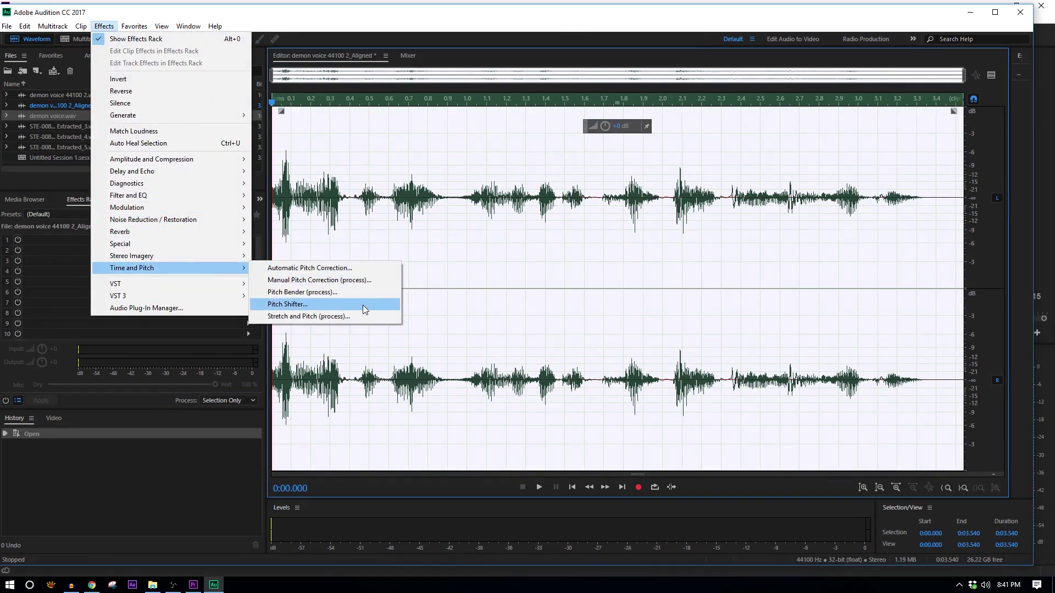
pyautogui.click(362, 305)
pyautogui.moveTo(479, 238); pyautogui.dragTo(480, 236)
pyautogui.click(409, 390)
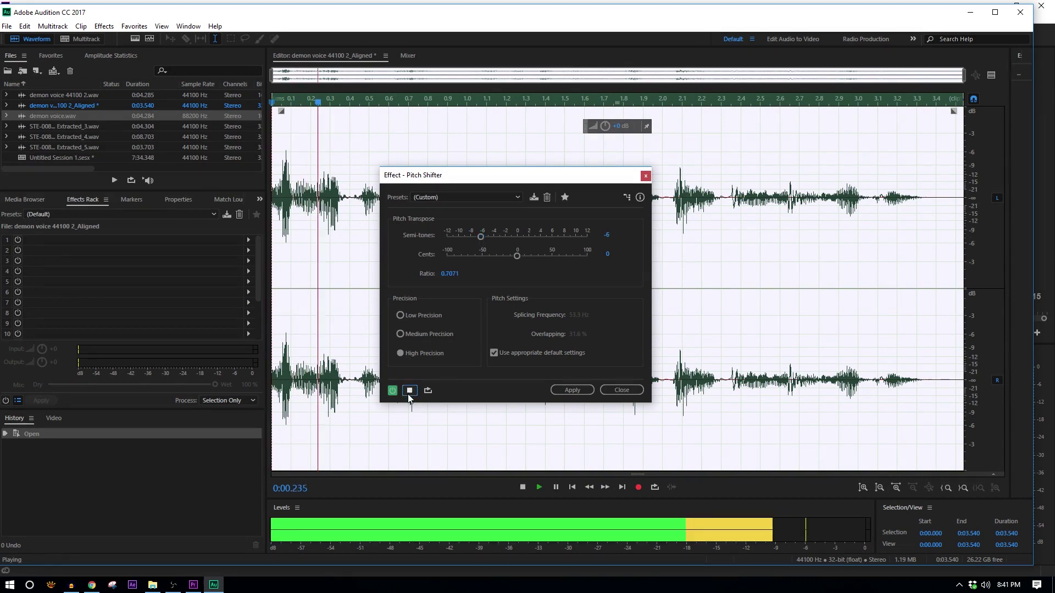
pyautogui.click(572, 389)
# Apply Full Reverb with the Chamber Pot preset, then return to the multitrack session.
pyautogui.click(103, 26)
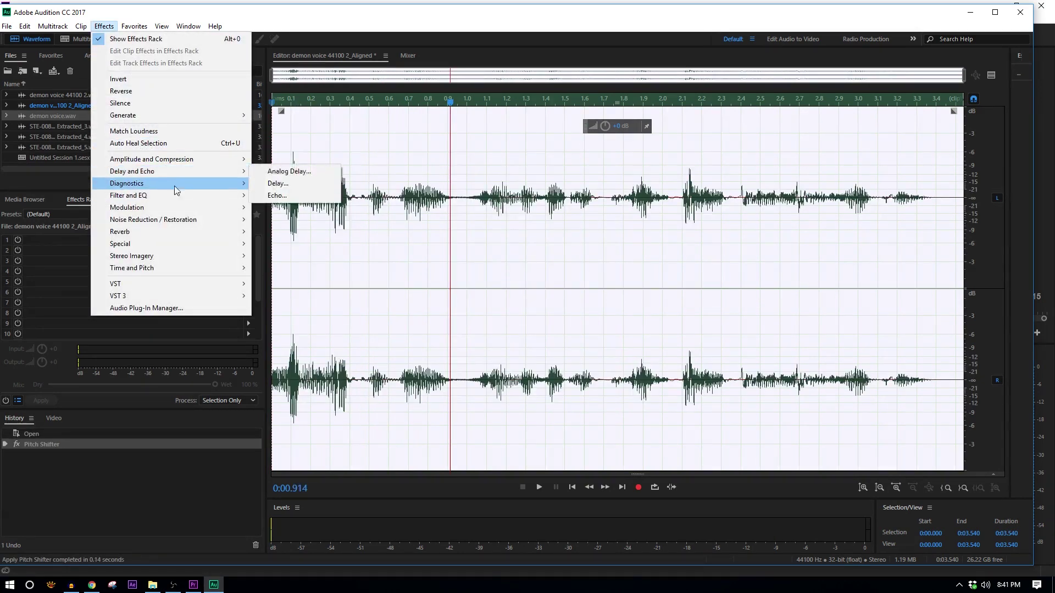
pyautogui.moveTo(193, 231)
pyautogui.click(308, 244)
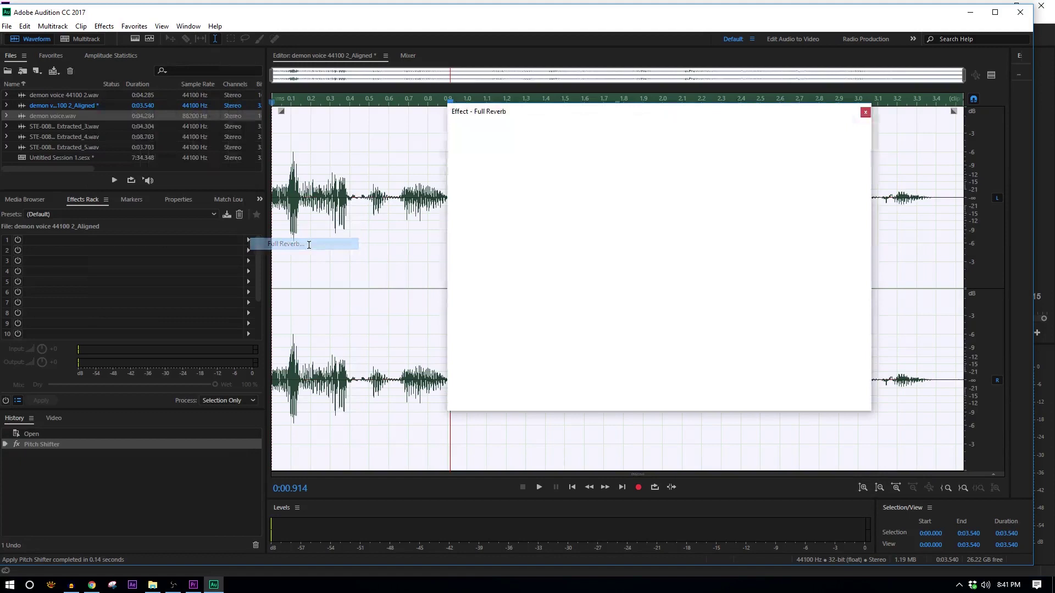
pyautogui.click(476, 398)
pyautogui.click(545, 134)
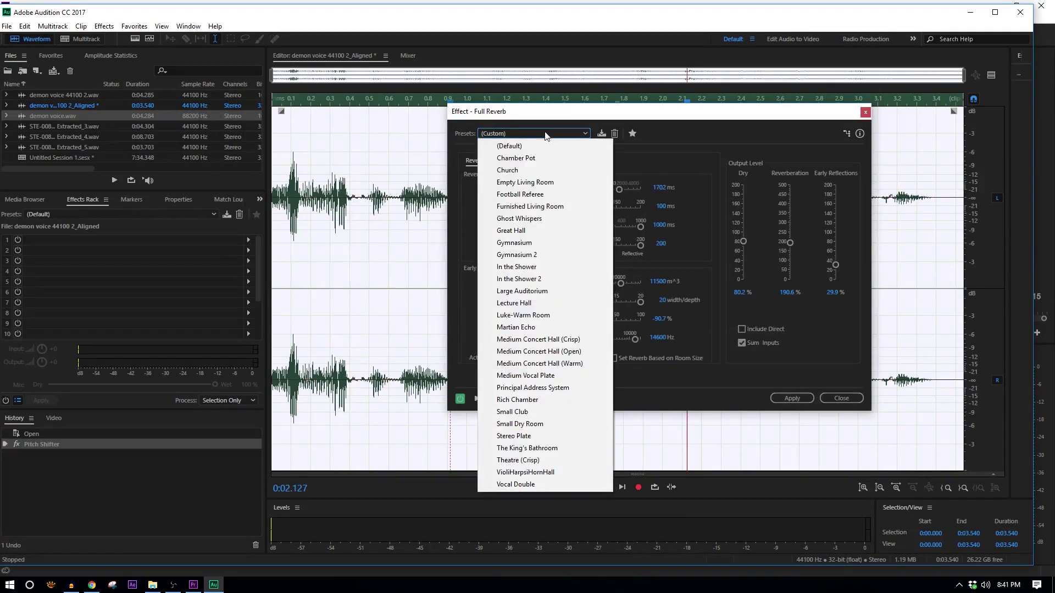
pyautogui.click(515, 158)
pyautogui.click(476, 398)
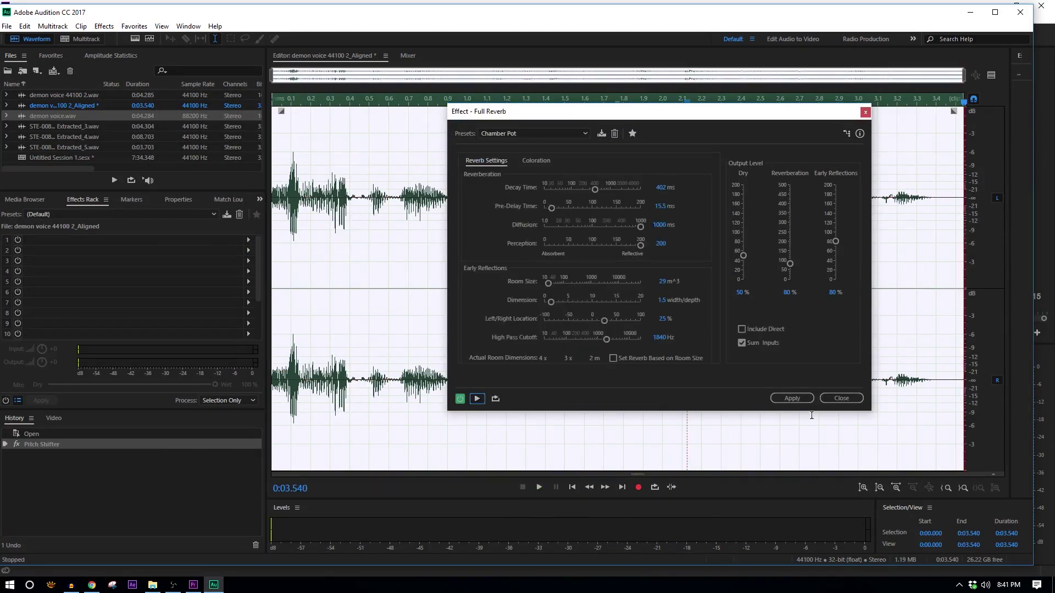
pyautogui.click(792, 399)
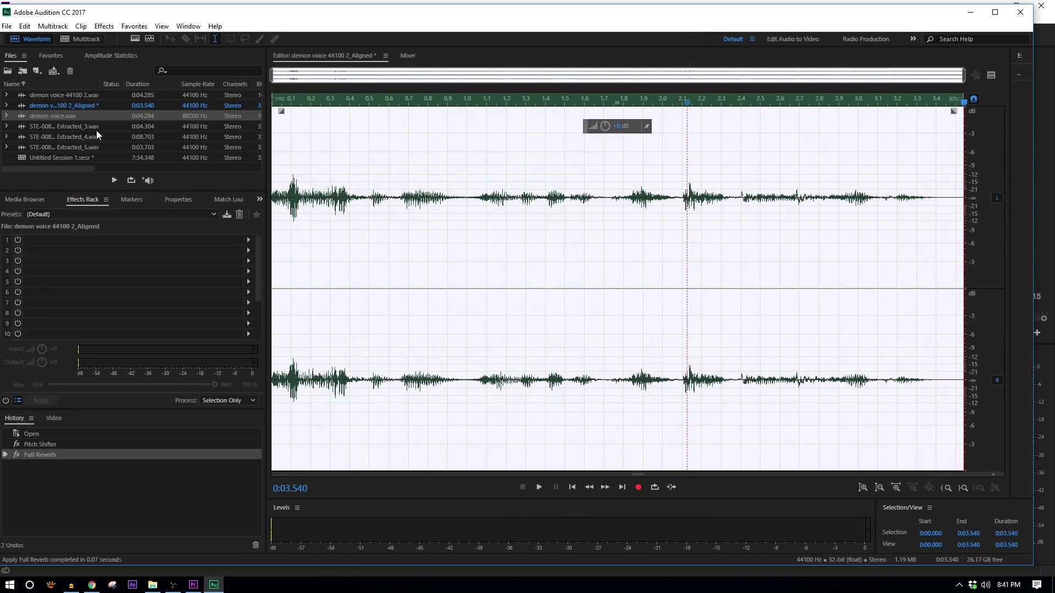
pyautogui.doubleClick(65, 158)
# Play the processed session back from the start.
pyautogui.press('Home')
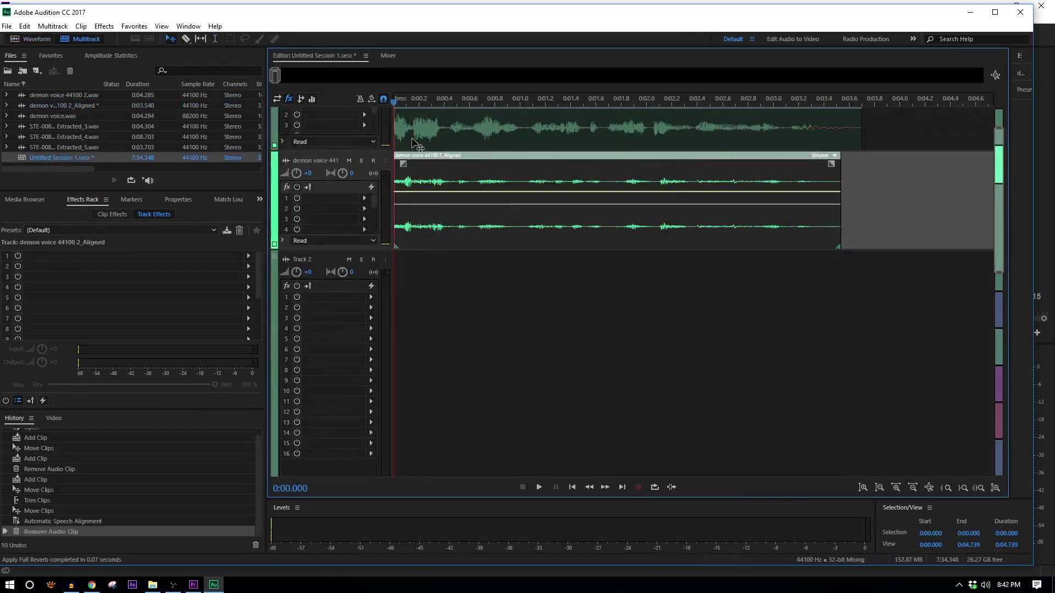
pyautogui.press('space')
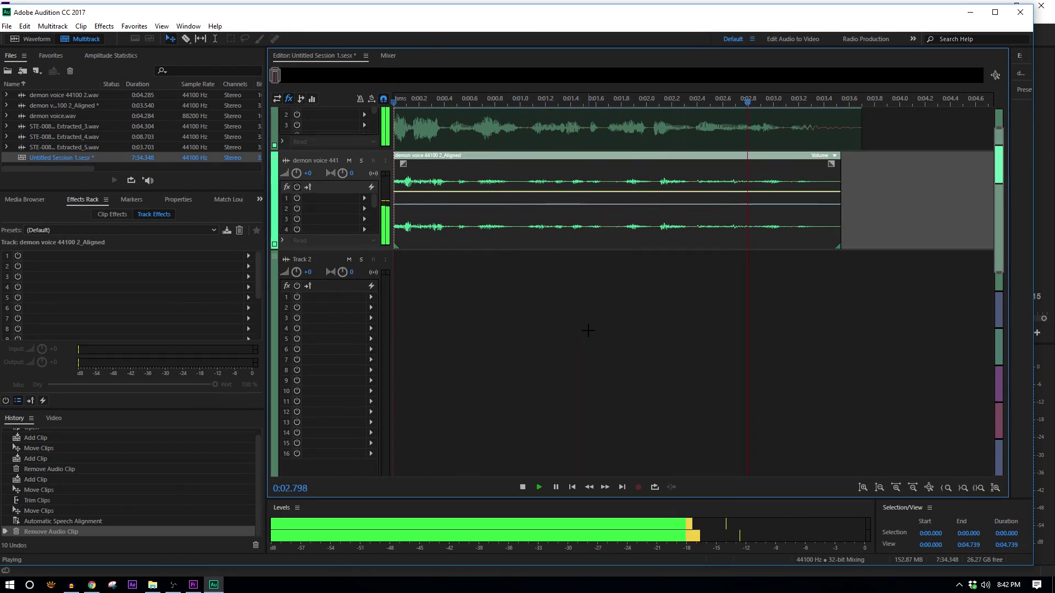
pyautogui.press('space')
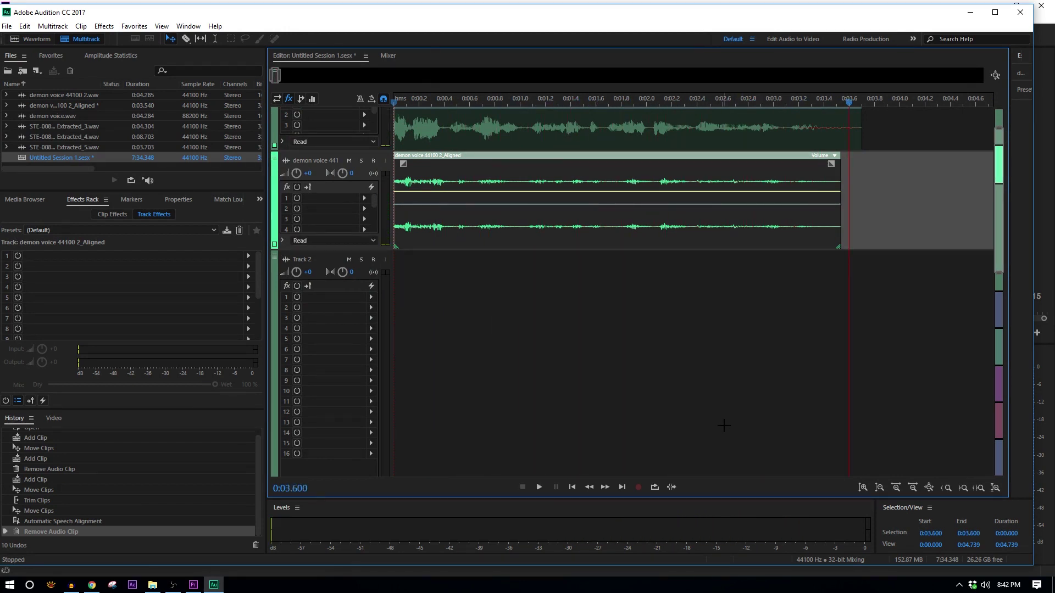
# Export the entire session as a stereo WAV multitrack mixdown.
pyautogui.click(7, 26)
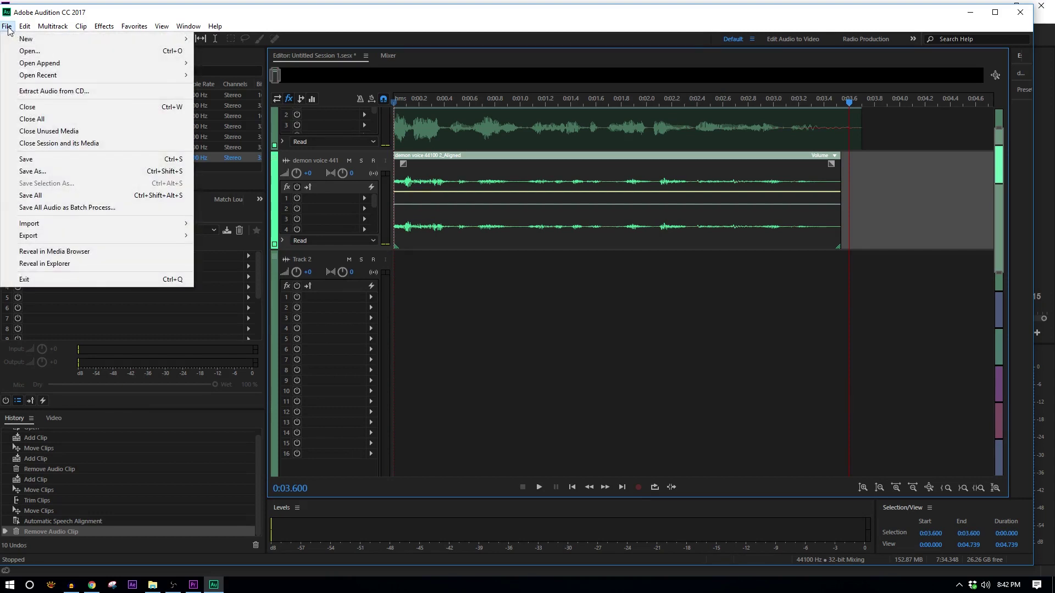
pyautogui.moveTo(77, 236)
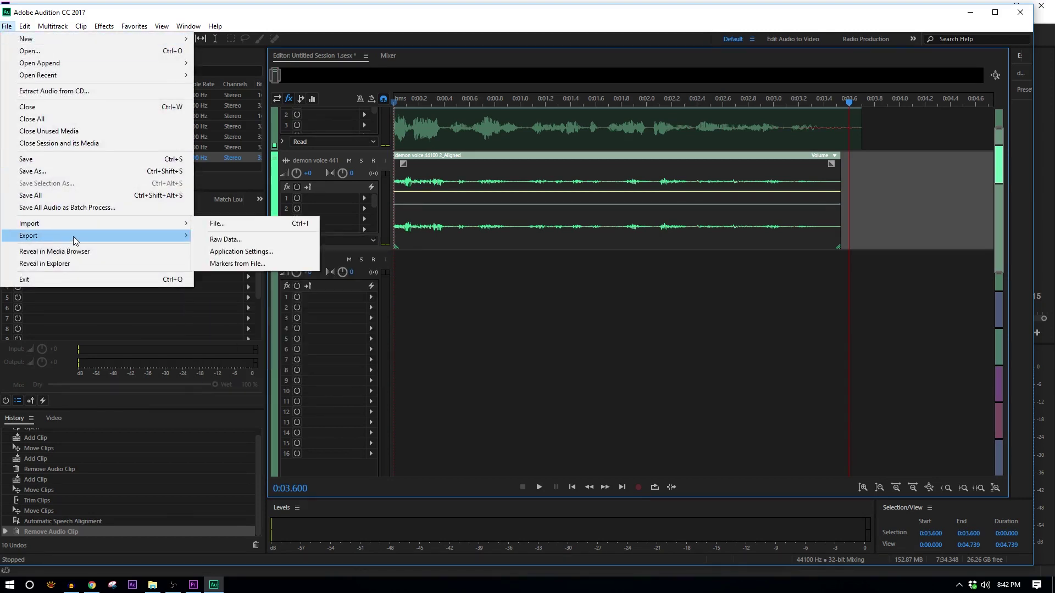
pyautogui.moveTo(298, 291)
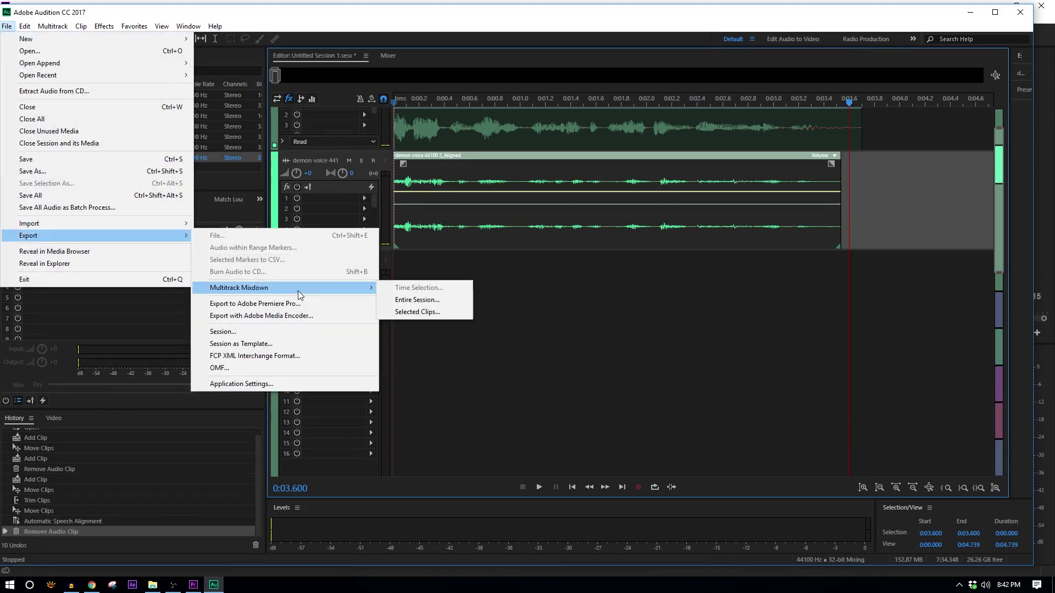
pyautogui.click(415, 300)
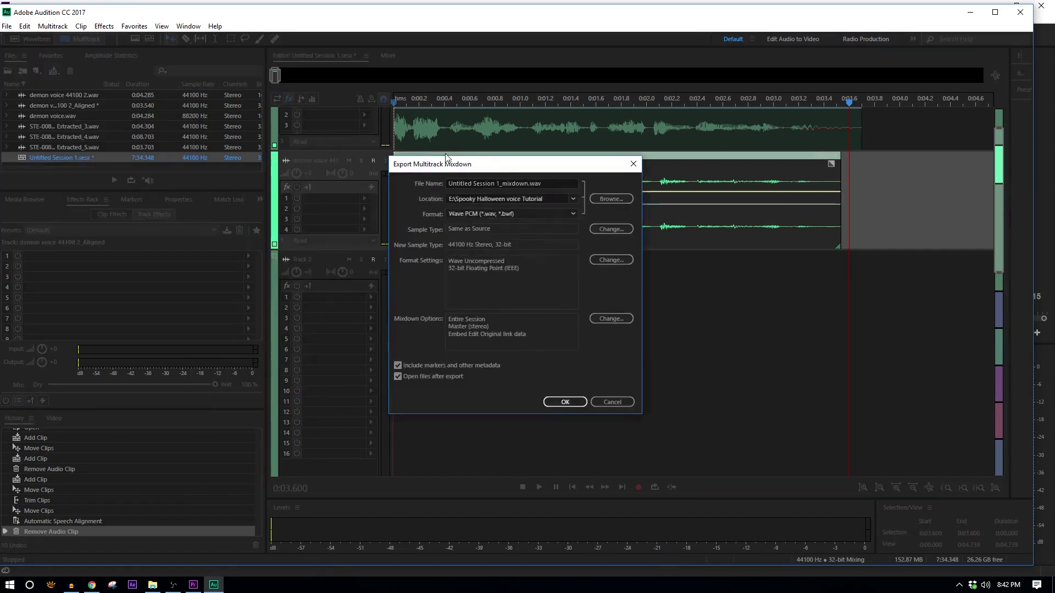
pyautogui.moveTo(467, 168); pyautogui.dragTo(409, 139)
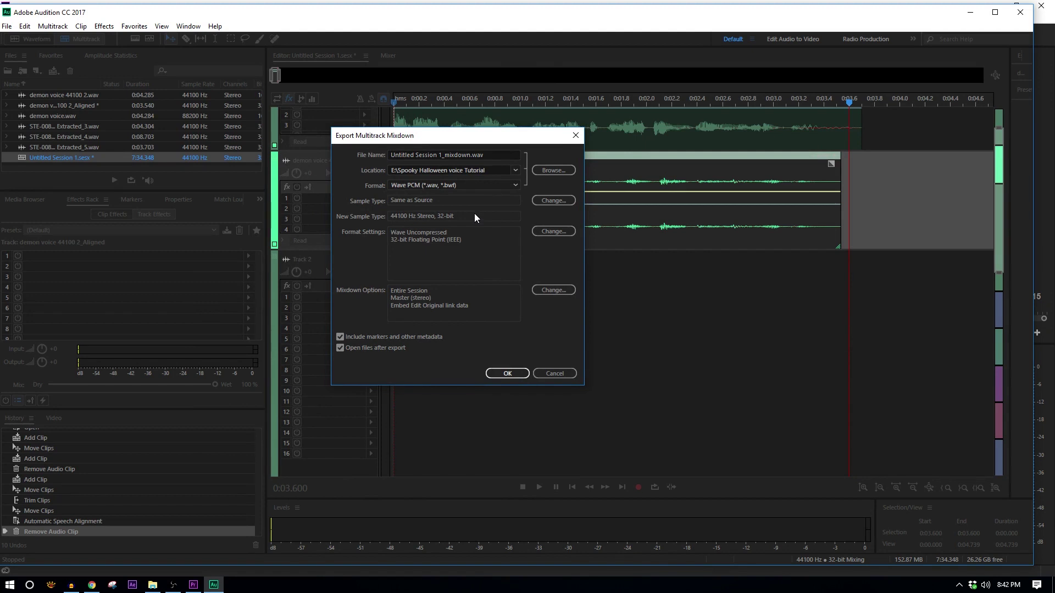
pyautogui.click(574, 375)
# Search the project for 'demon', place Demon Voice Mixdown.wav on track A1 and play it.
pyautogui.click(196, 586)
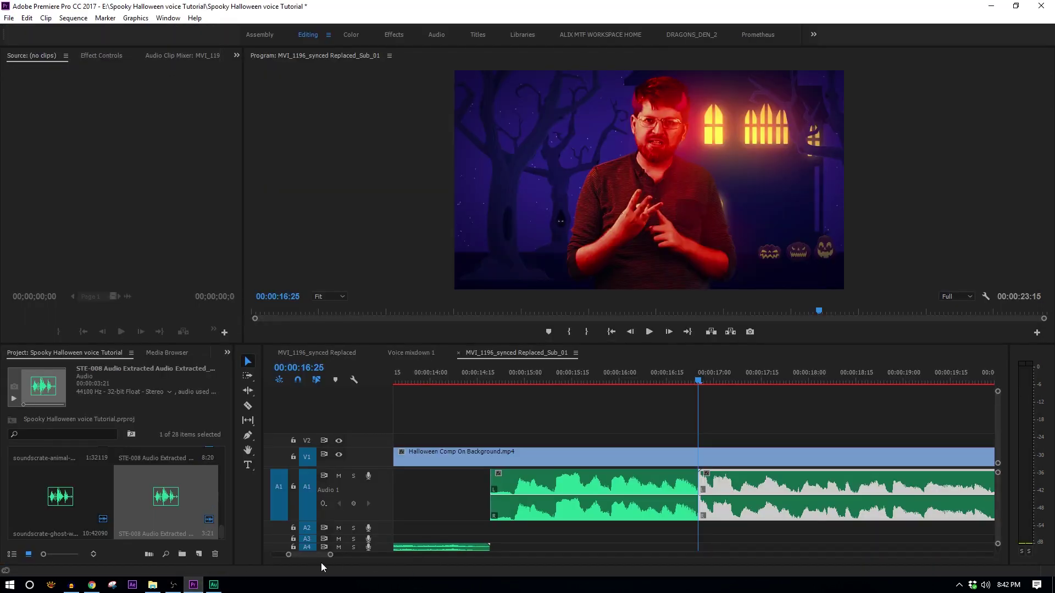
pyautogui.moveTo(330, 554); pyautogui.dragTo(487, 555)
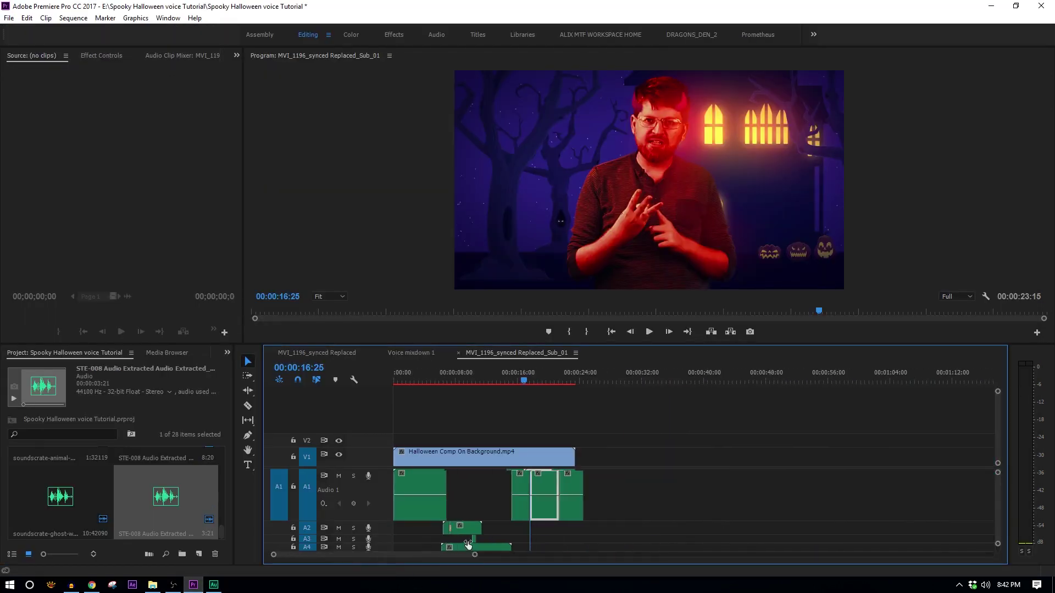
pyautogui.click(59, 435)
pyautogui.write('demon')
pyautogui.moveTo(62, 484); pyautogui.dragTo(608, 518)
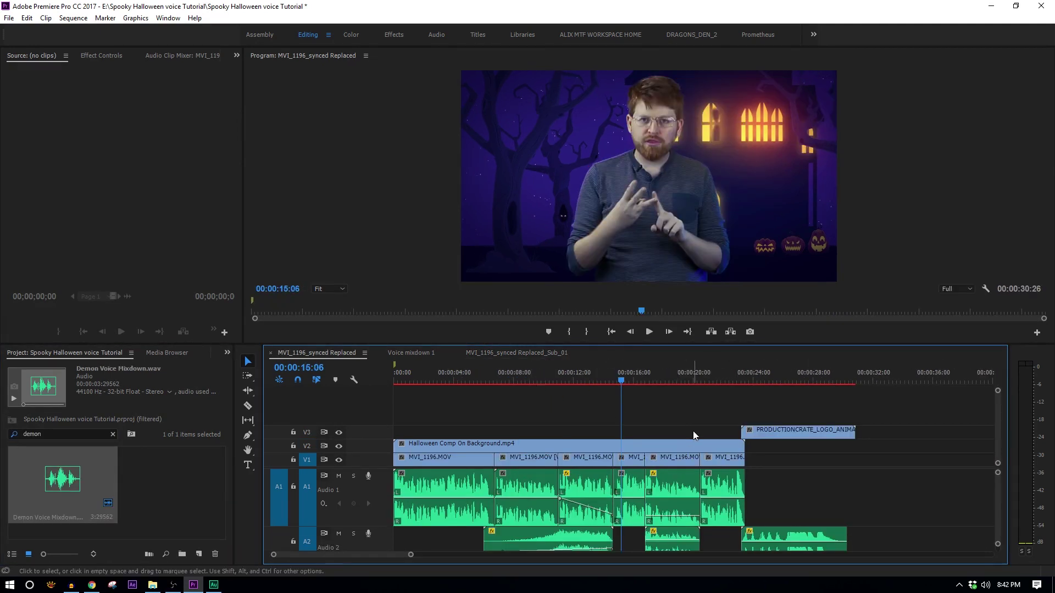
pyautogui.press('space')
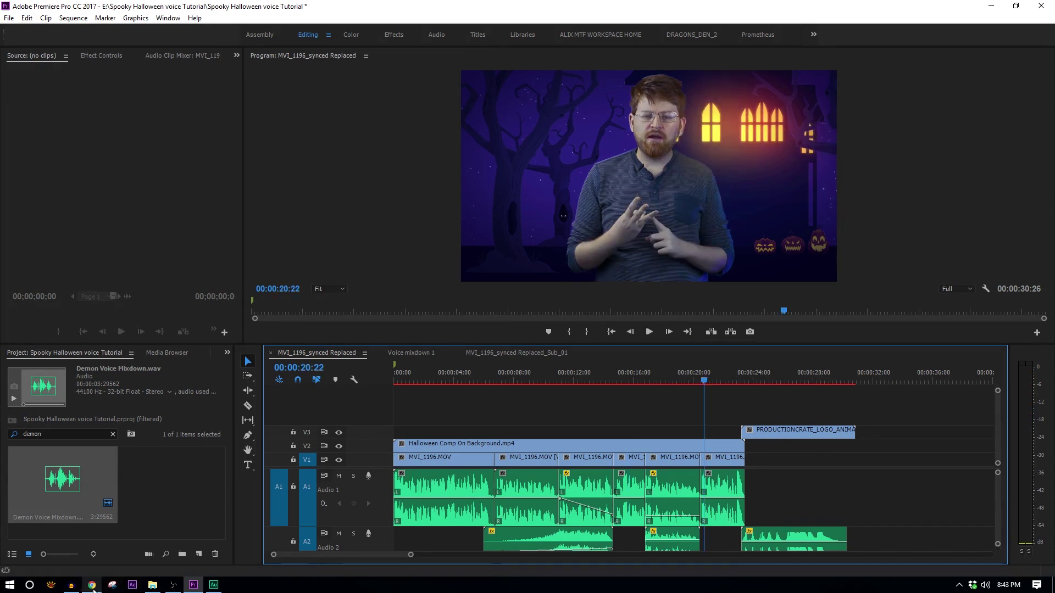
pyautogui.click(92, 586)
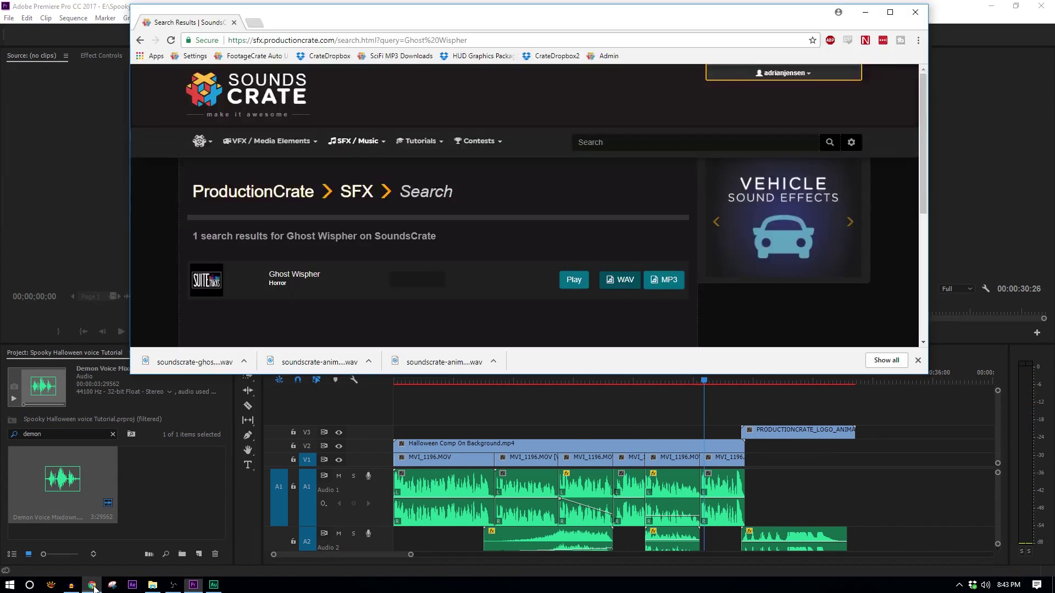
# Search SoundsCrate for 'scream', download Banshee Scream as WAV and preview it.
pyautogui.click(630, 141)
pyautogui.write('scream')
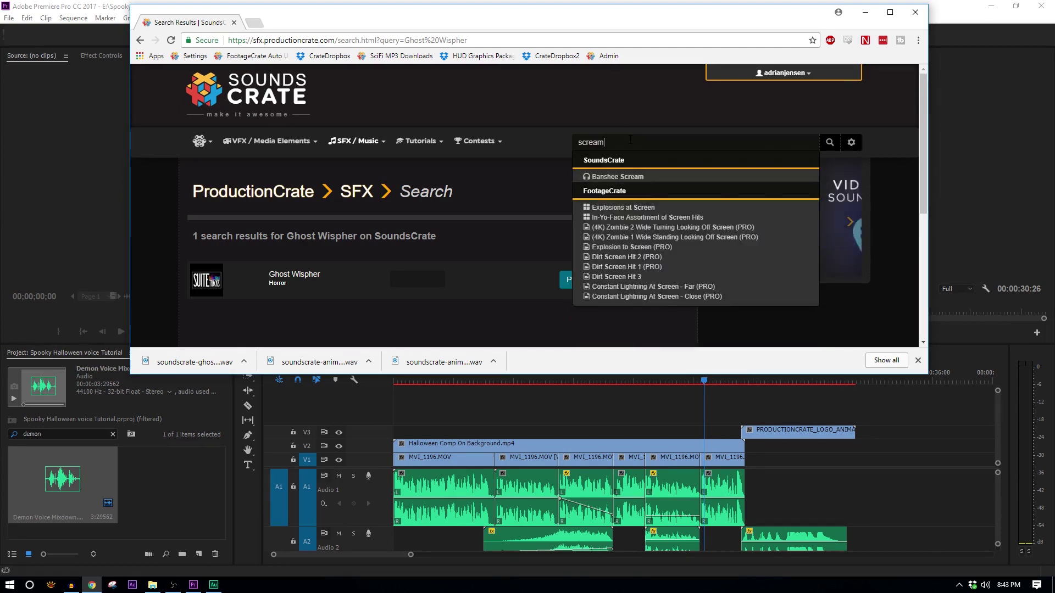
pyautogui.press('Return')
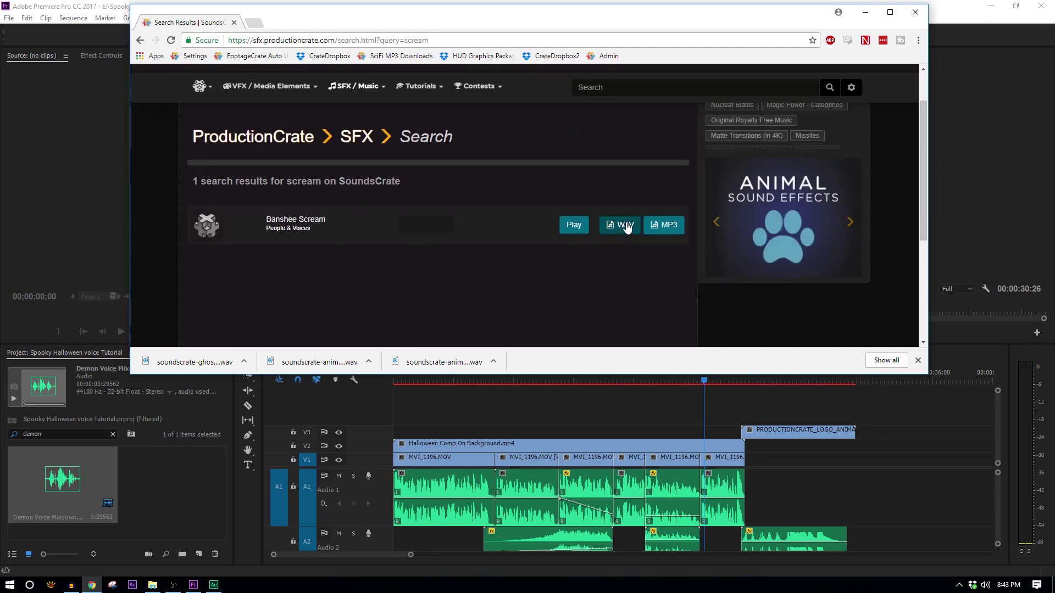
pyautogui.click(627, 228)
pyautogui.click(587, 229)
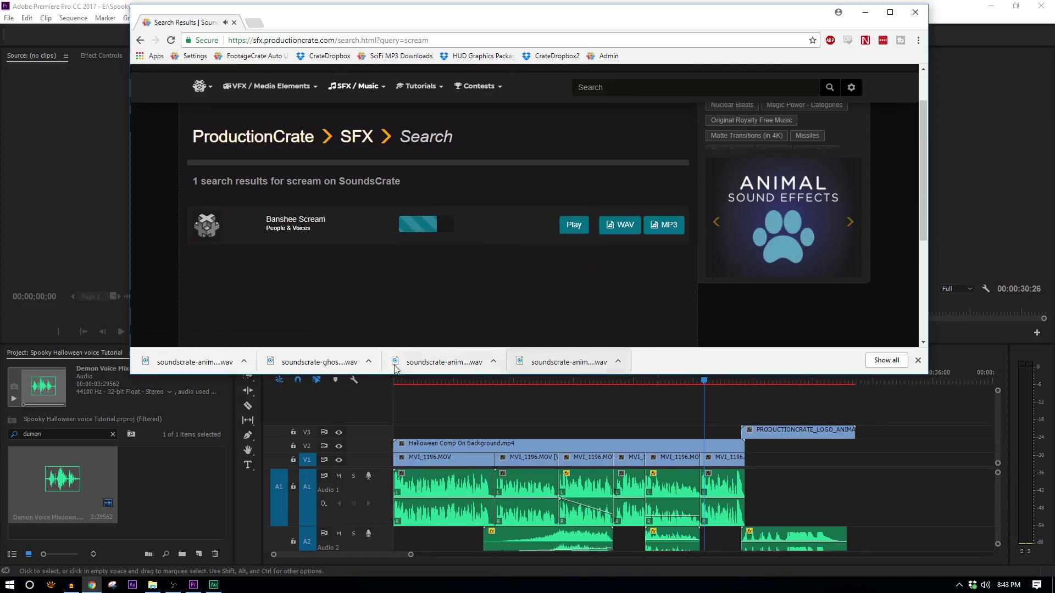
pyautogui.moveTo(219, 375); pyautogui.dragTo(218, 448)
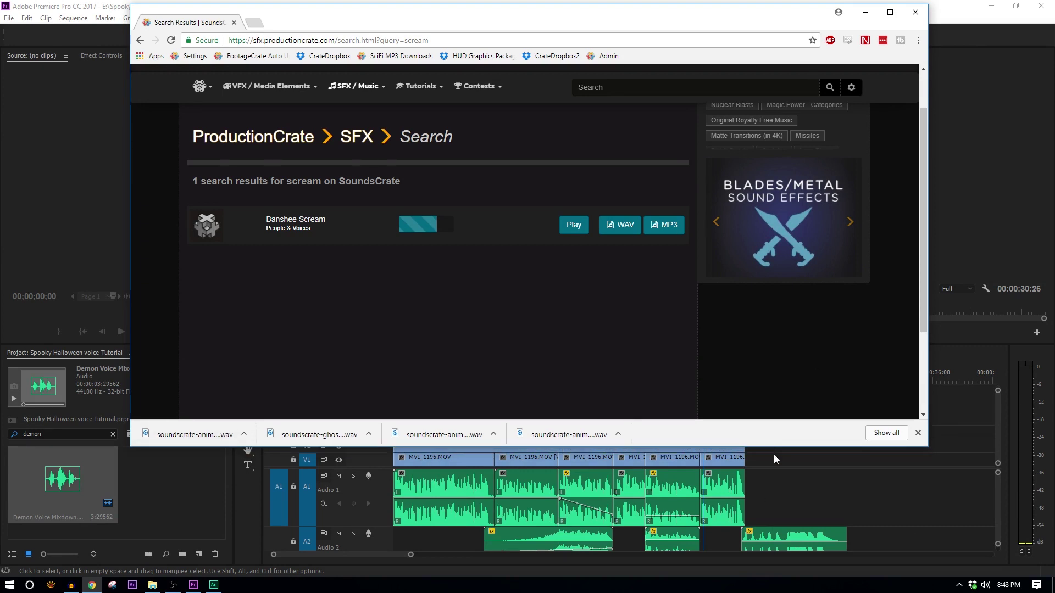
pyautogui.click(759, 470)
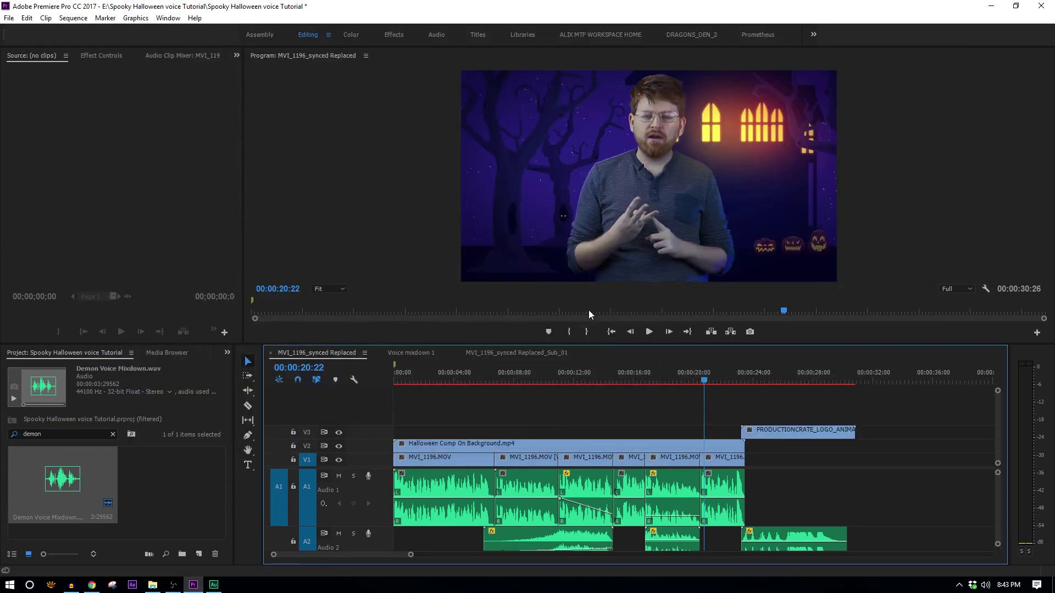